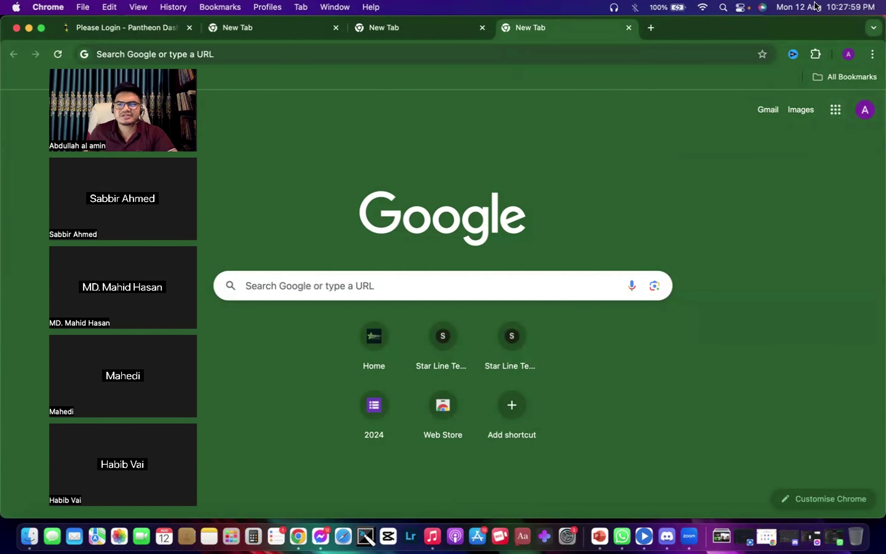
# Search Google for youtube and open the YouTube home page from the results
pyautogui.click(455, 289)
pyautogui.write('y')
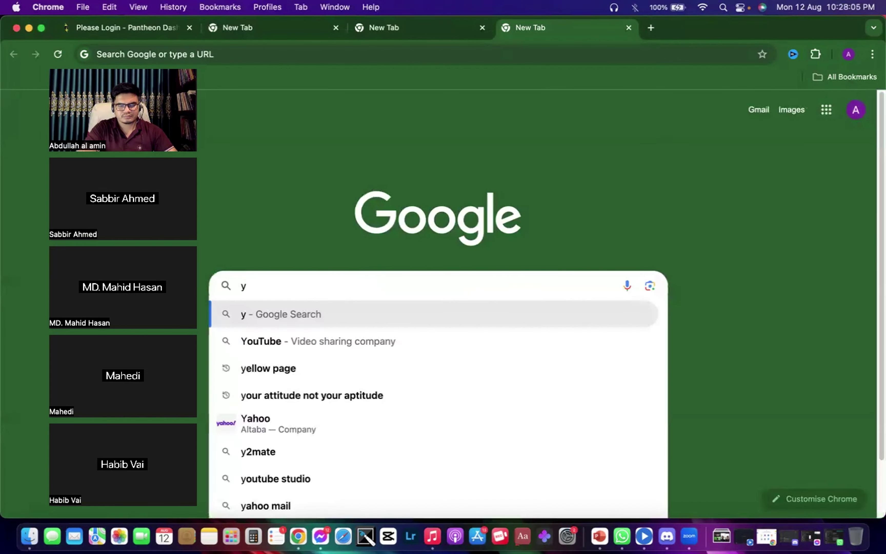
pyautogui.write('outube')
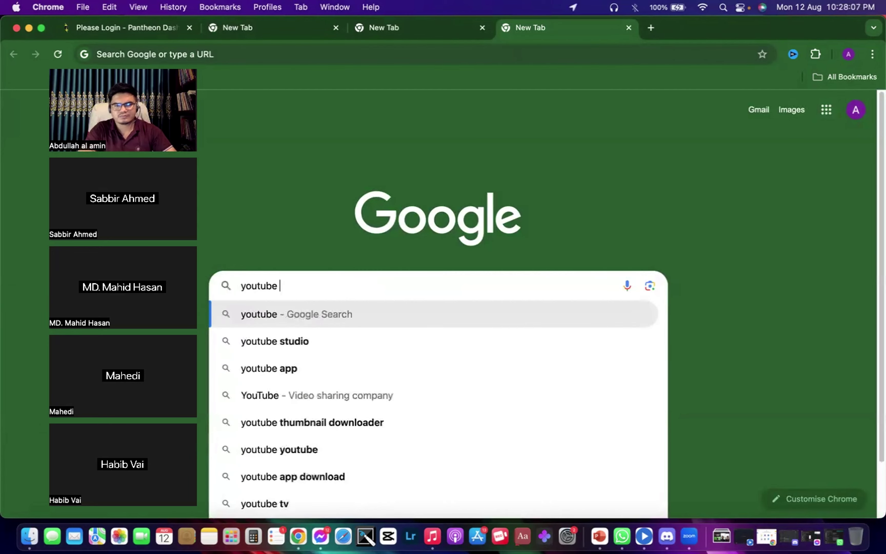
pyautogui.press('Return')
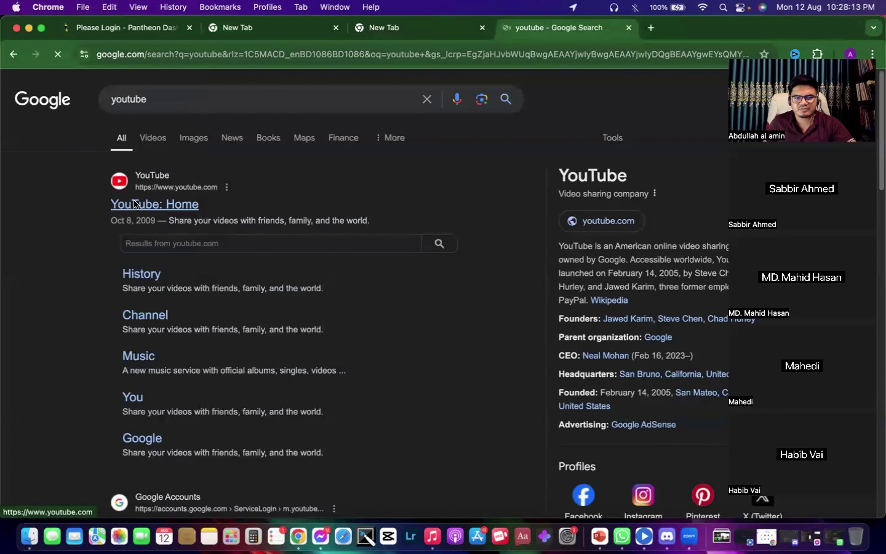
pyautogui.click(145, 205)
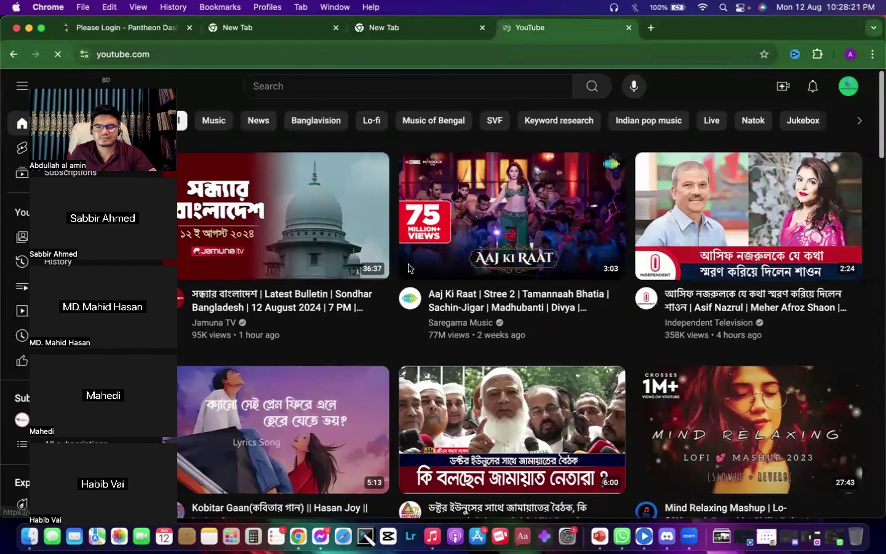
pyautogui.scroll(-3, 450, 297)
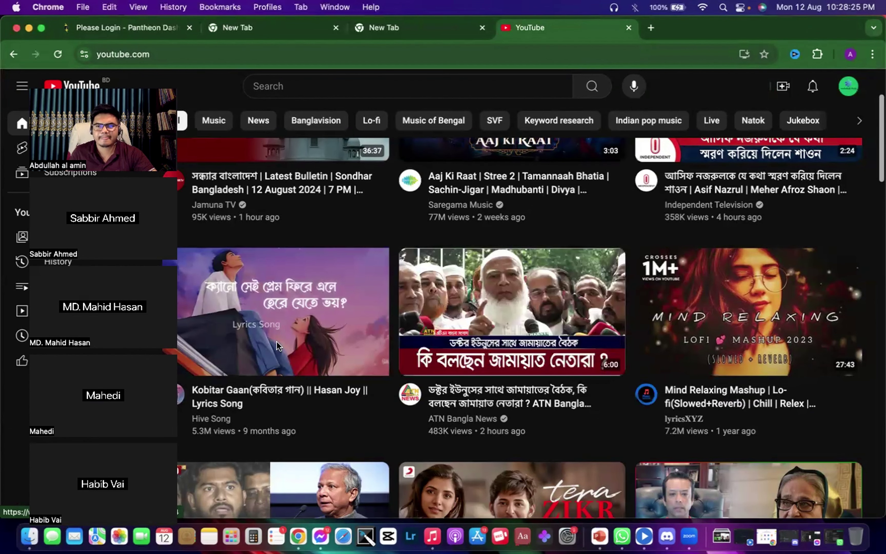
pyautogui.moveTo(408, 296)
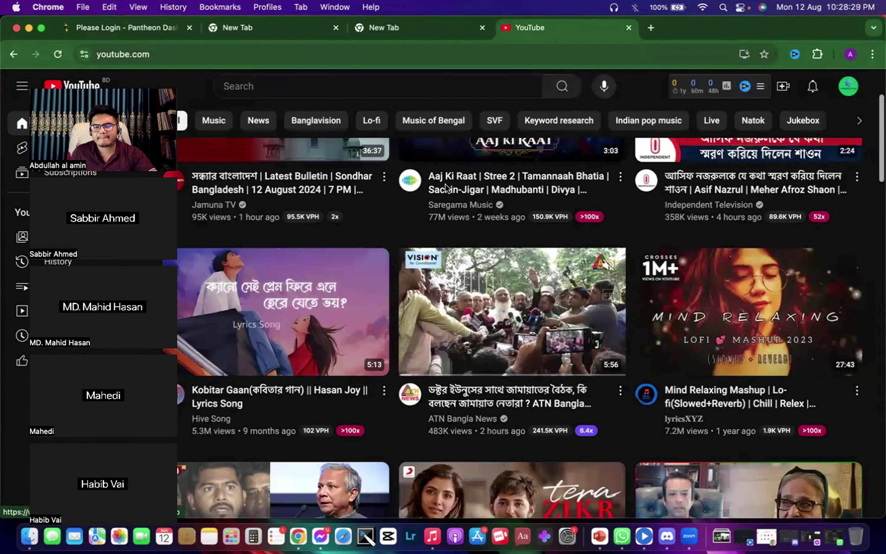
pyautogui.moveTo(438, 259)
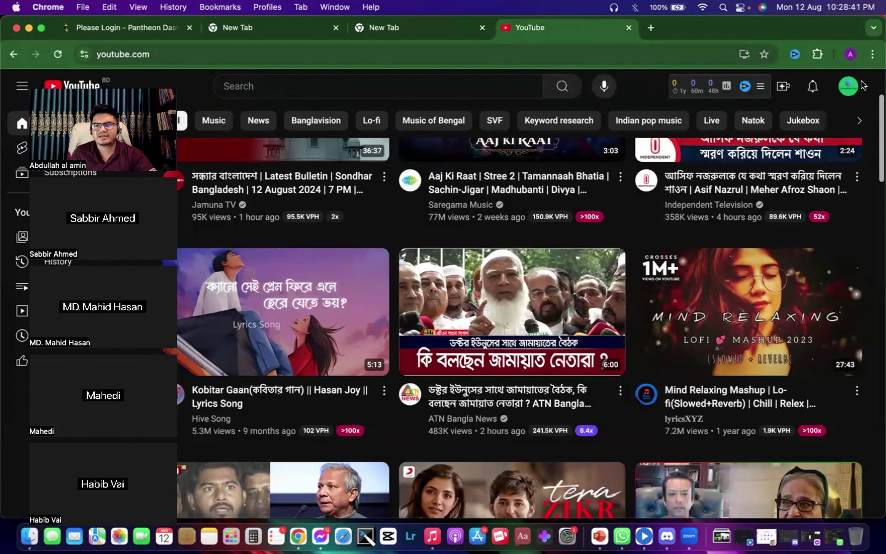
# Open the Account page of the YouTube settings
pyautogui.click(851, 88)
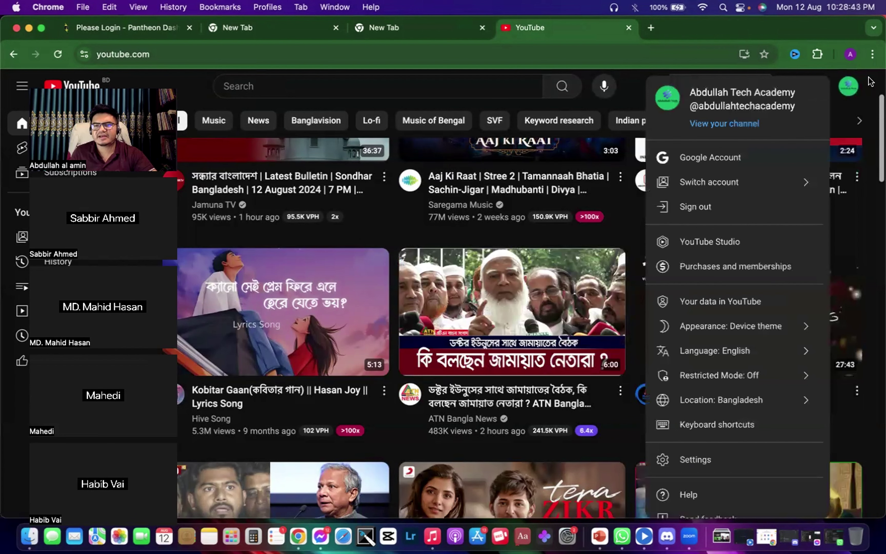
pyautogui.click(871, 81)
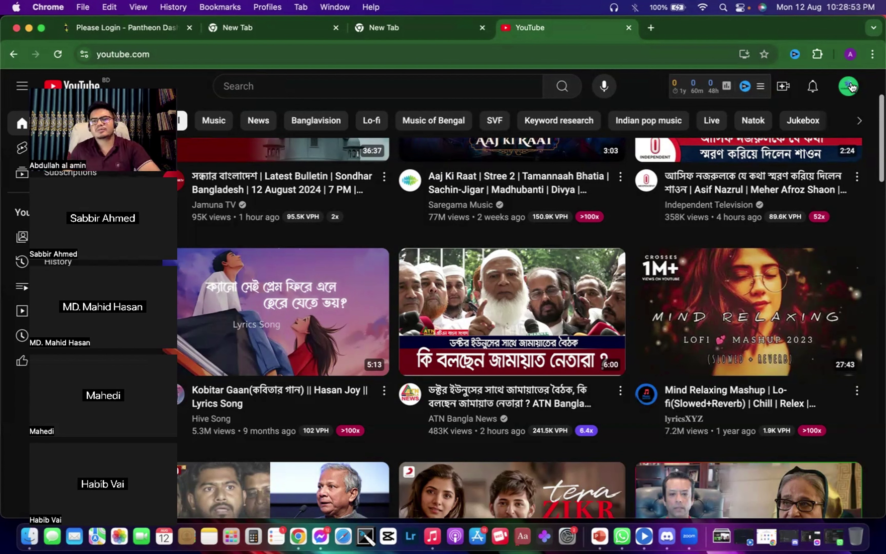
pyautogui.click(849, 86)
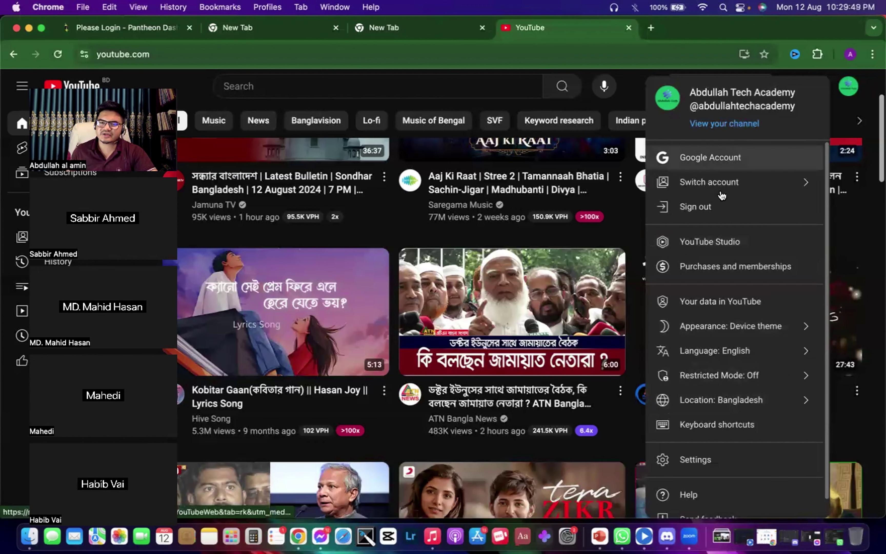
pyautogui.scroll(-1, 710, 425)
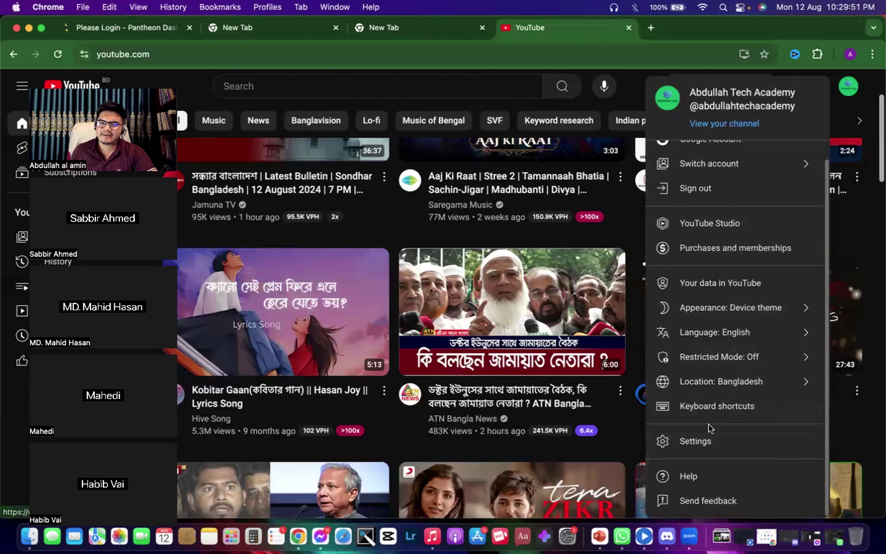
pyautogui.click(703, 441)
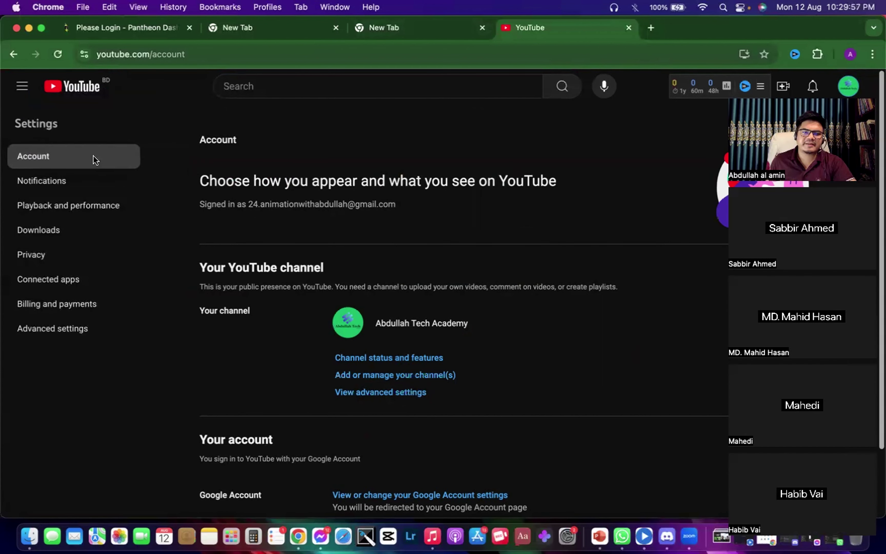
pyautogui.click(35, 158)
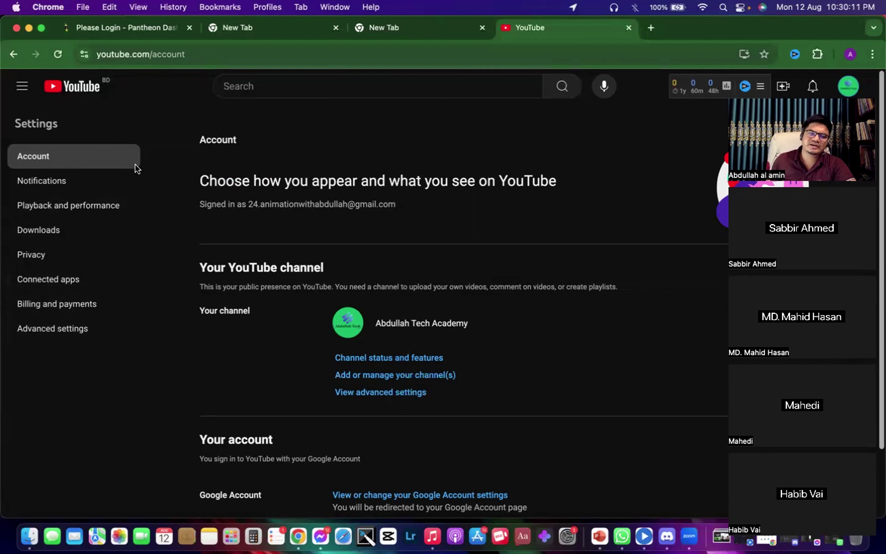
pyautogui.click(45, 160)
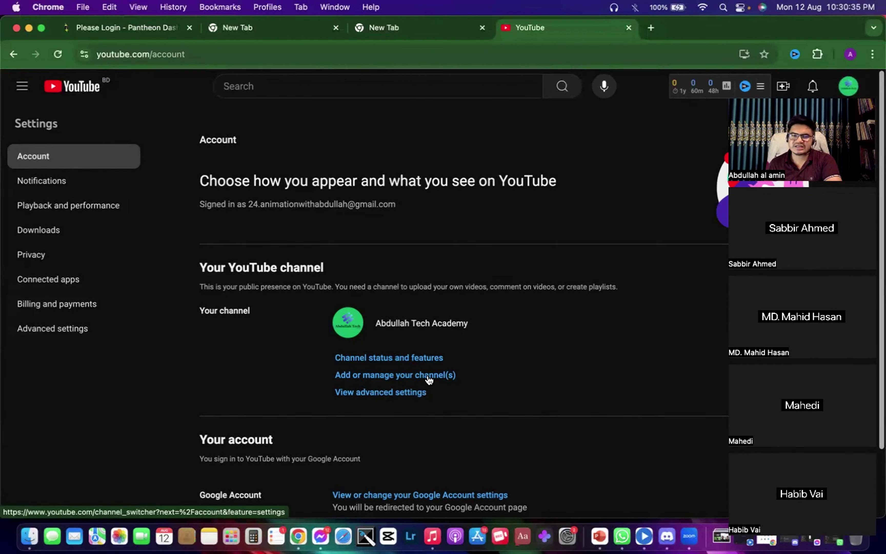
# Start creating a channel from the account's list of all channels and enter the new channel's name
pyautogui.click(377, 378)
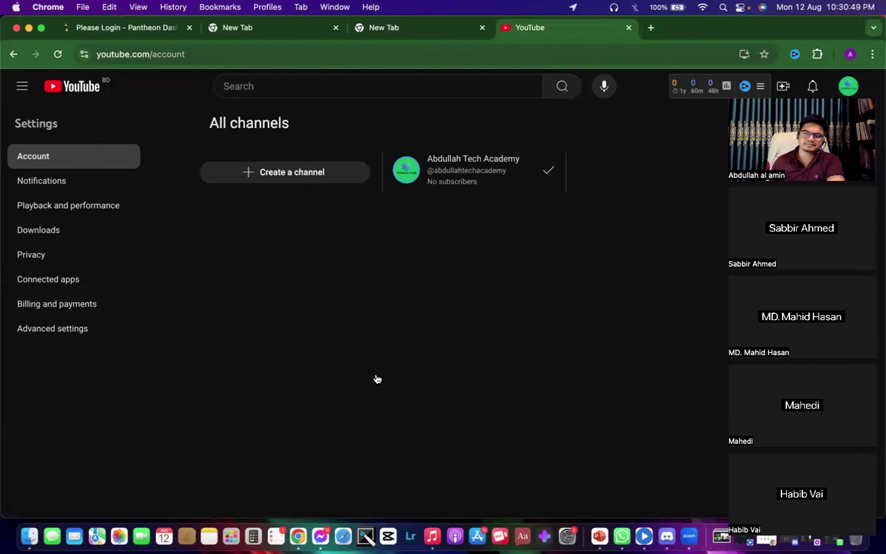
pyautogui.click(273, 173)
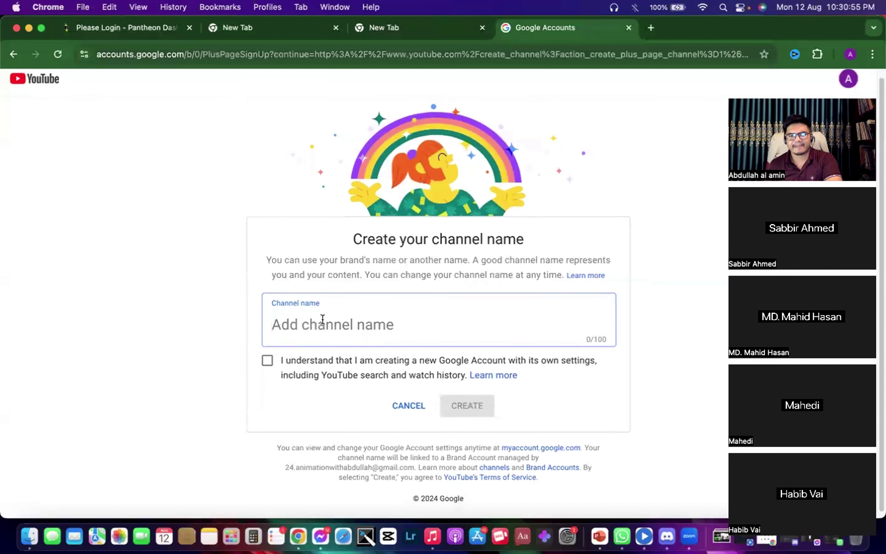
pyautogui.scroll(-1, 322, 319)
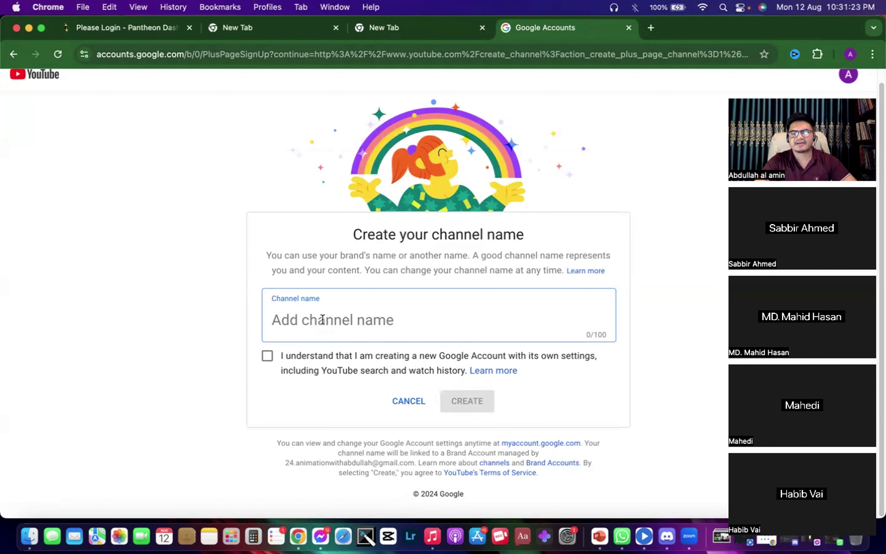
pyautogui.write('Arif')
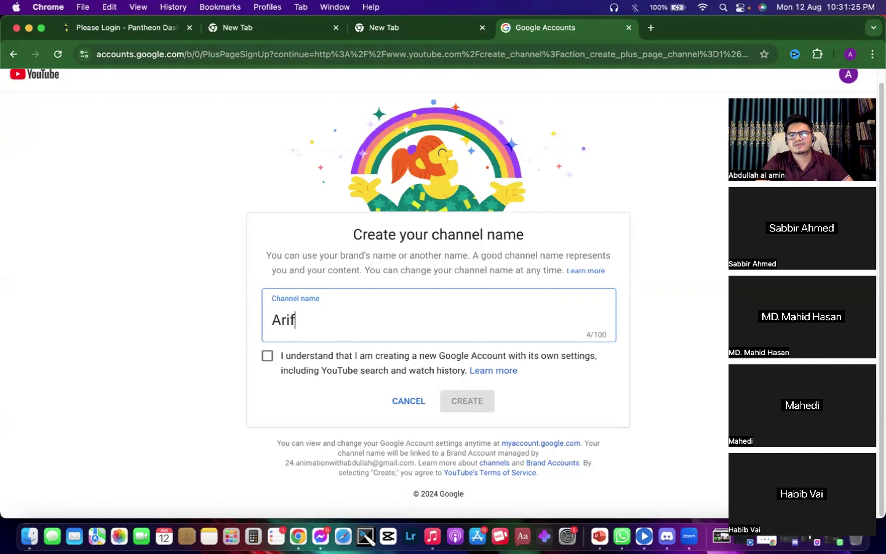
pyautogui.write(' Rider')
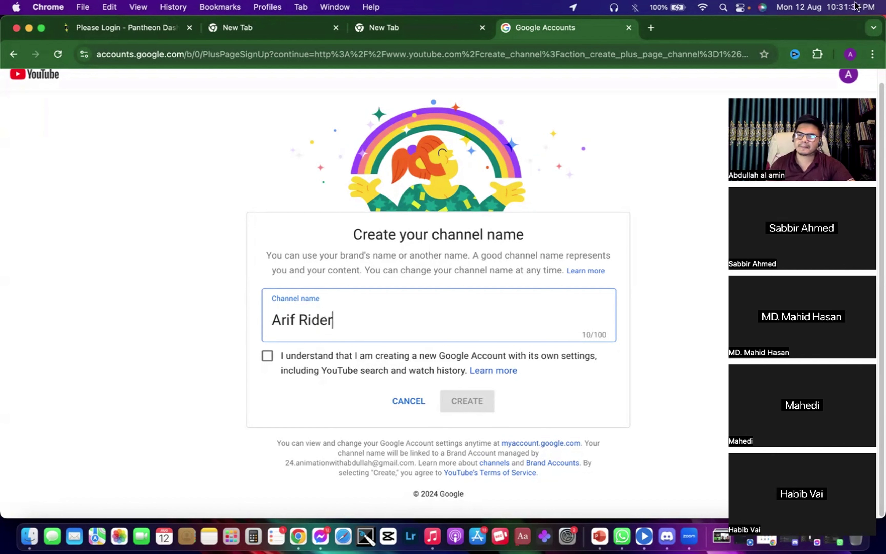
# Copy the entered channel name, acknowledge that a new Google Account is being created, and create the channel
pyautogui.tripleClick(303, 322)
pyautogui.rightClick(302, 324)
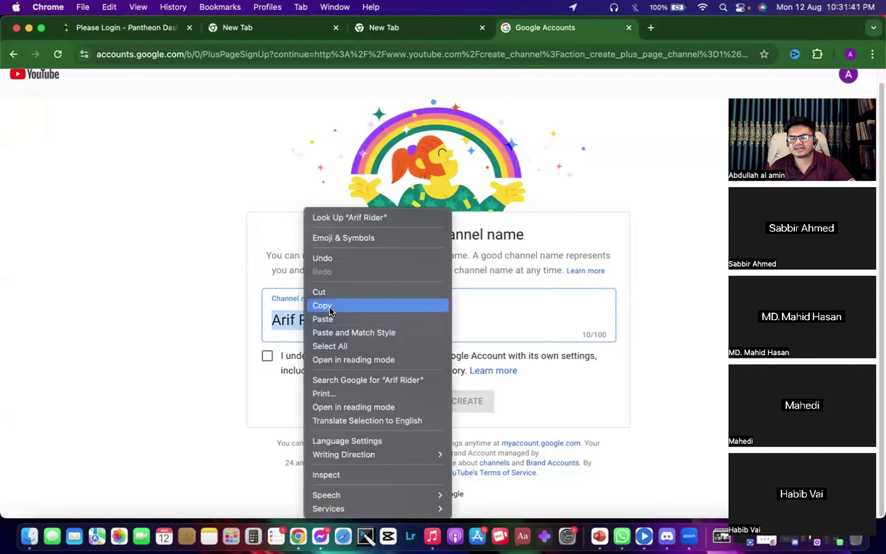
pyautogui.click(329, 303)
pyautogui.click(349, 324)
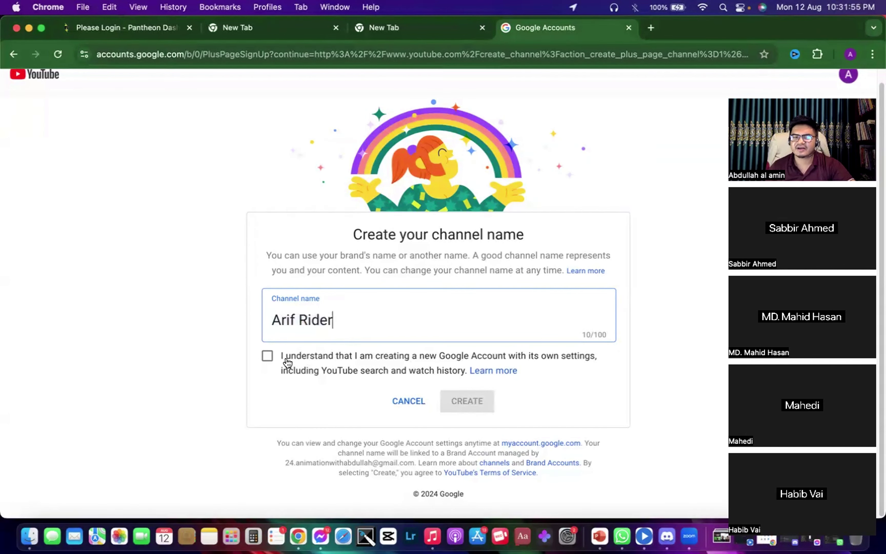
pyautogui.click(268, 356)
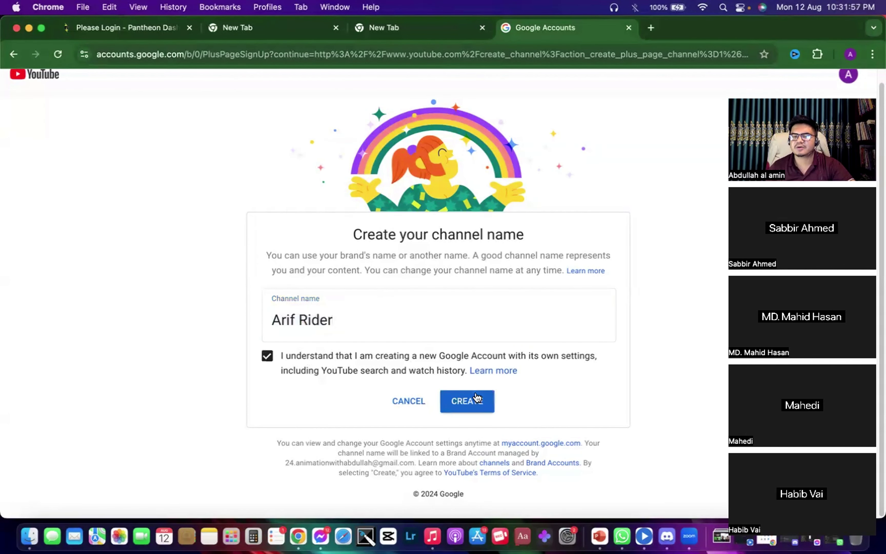
pyautogui.click(473, 399)
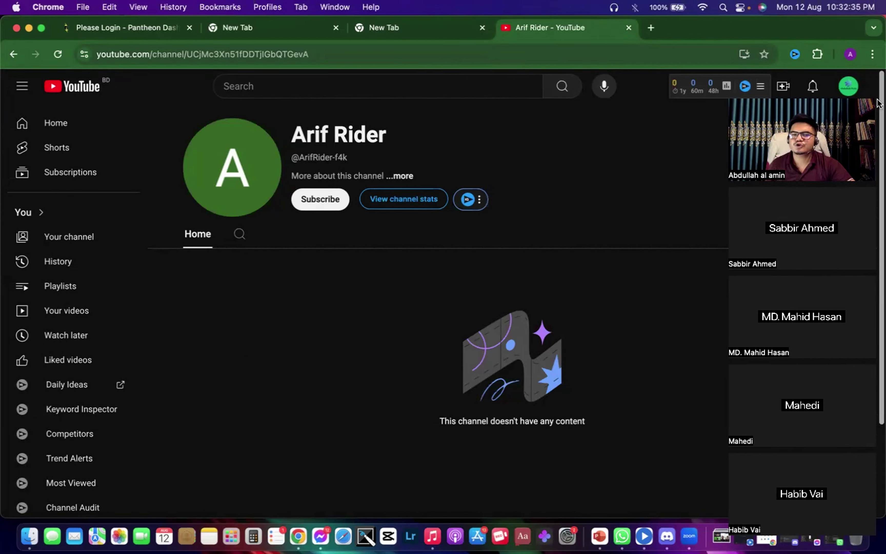
# Switch the active YouTube account to the newly created channel
pyautogui.moveTo(847, 97); pyautogui.dragTo(167, 87)
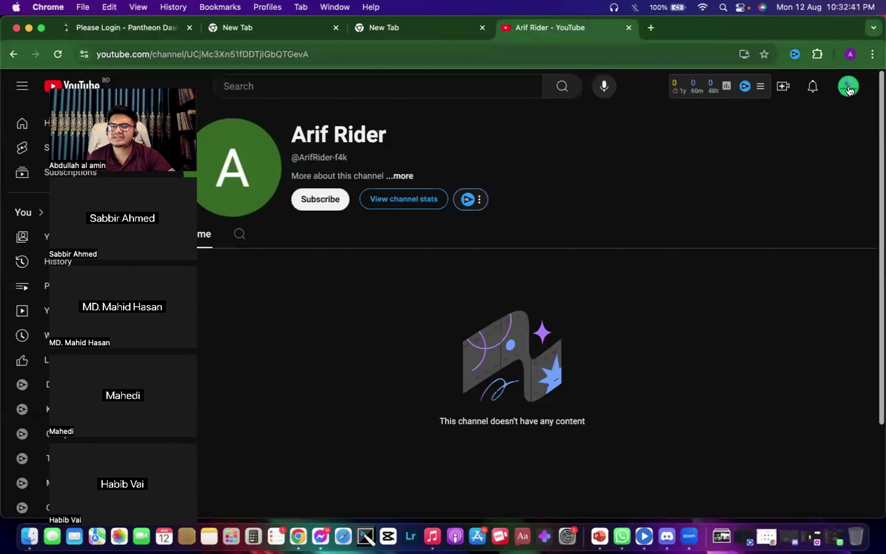
pyautogui.click(848, 88)
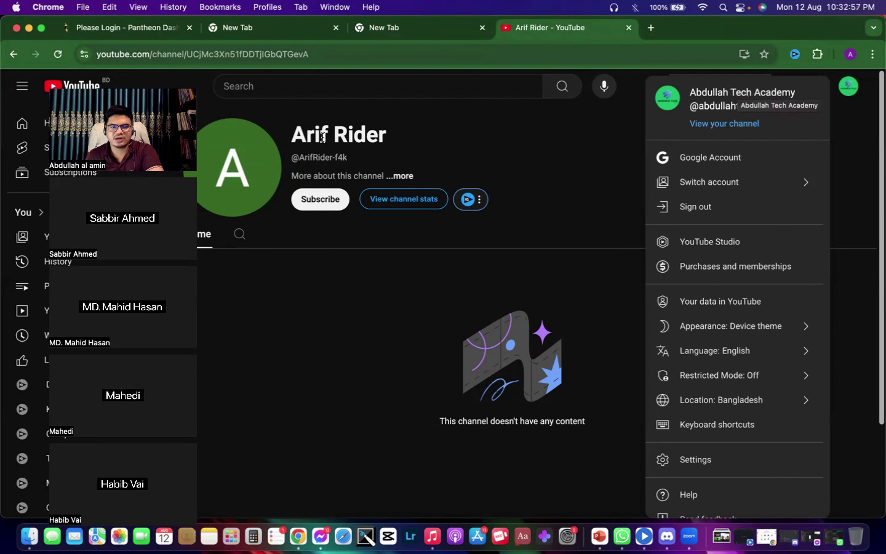
pyautogui.click(745, 183)
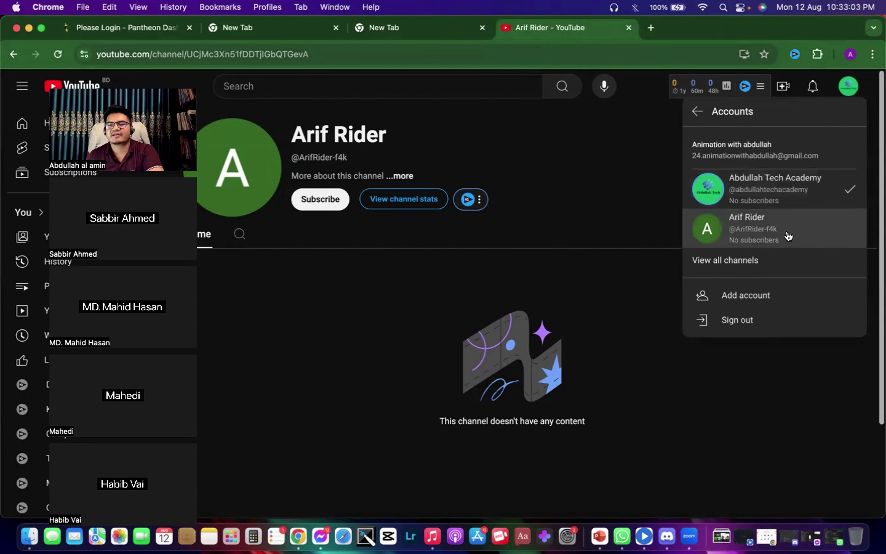
pyautogui.click(777, 233)
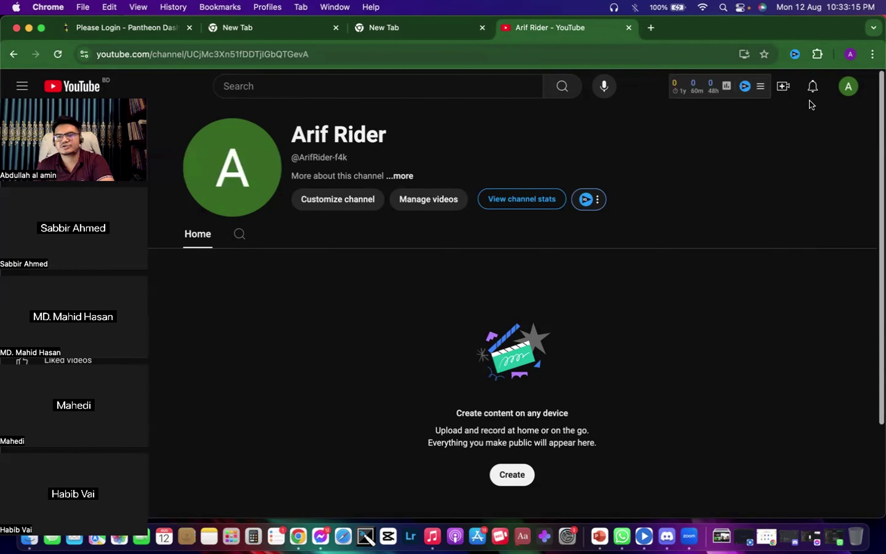
# Open YouTube Studio for the new channel and dismiss the welcome dialog and the dark theme notice
pyautogui.click(849, 87)
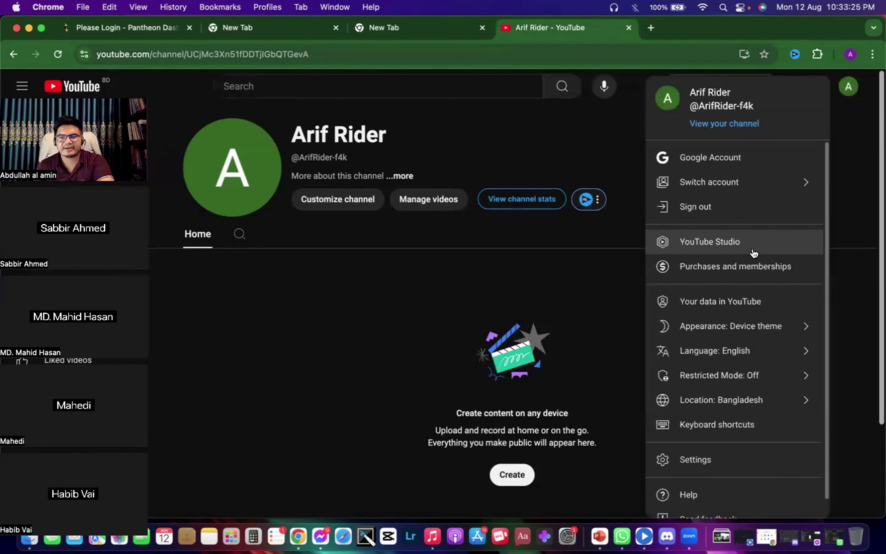
pyautogui.click(724, 242)
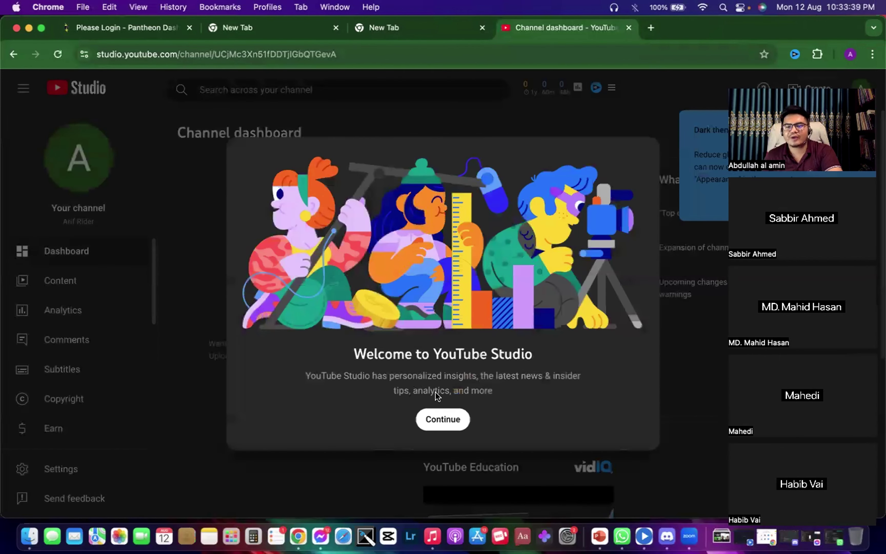
pyautogui.click(441, 420)
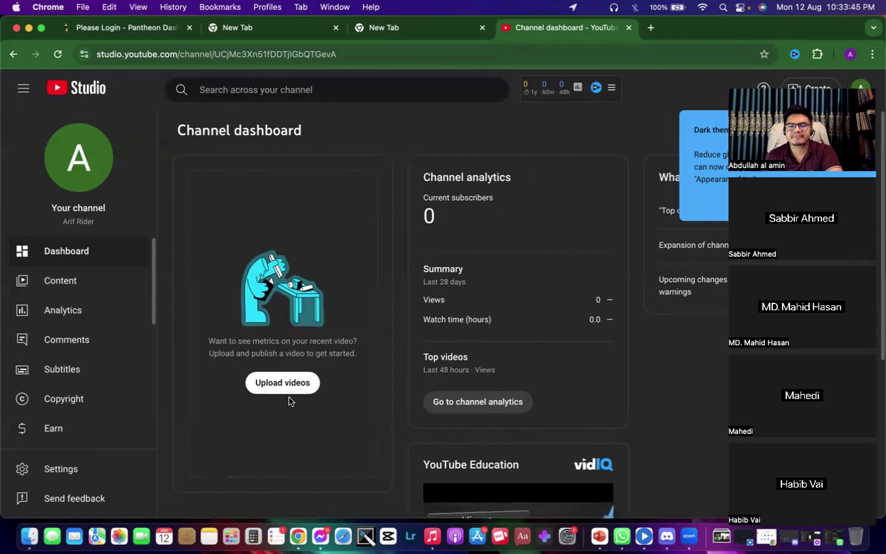
pyautogui.scroll(-1, 287, 386)
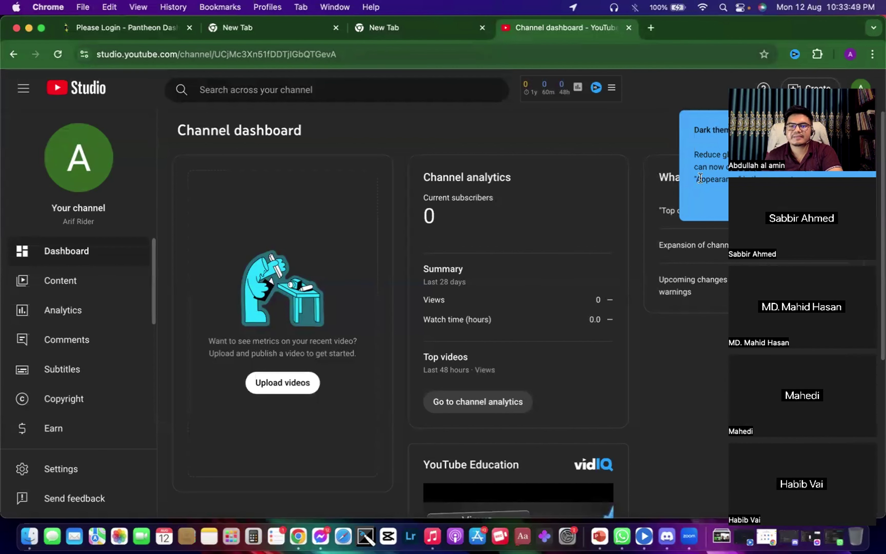
pyautogui.scroll(1, 535, 288)
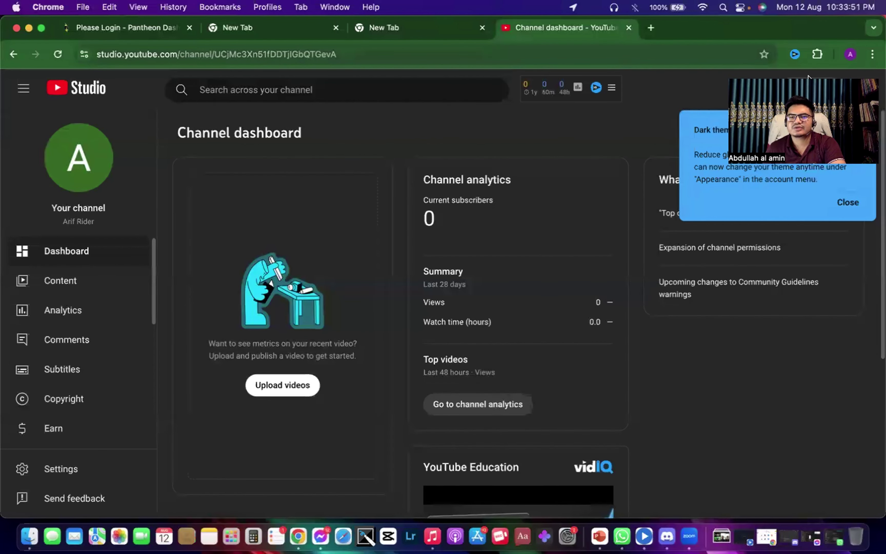
pyautogui.click(848, 203)
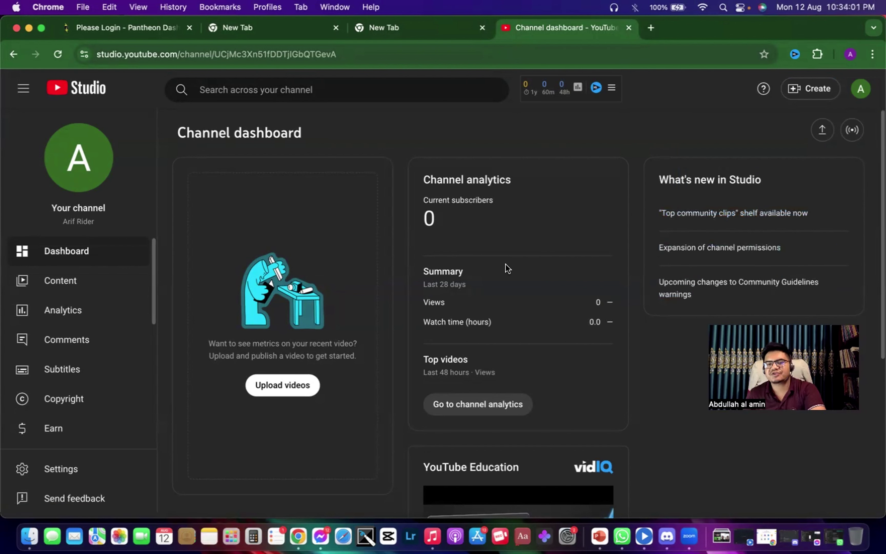
pyautogui.scroll(-7, 512, 304)
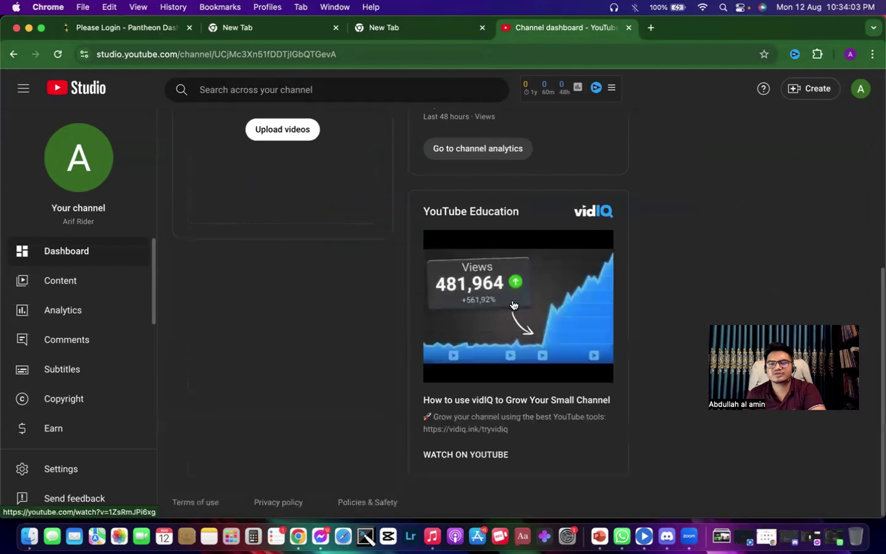
pyautogui.scroll(7, 514, 305)
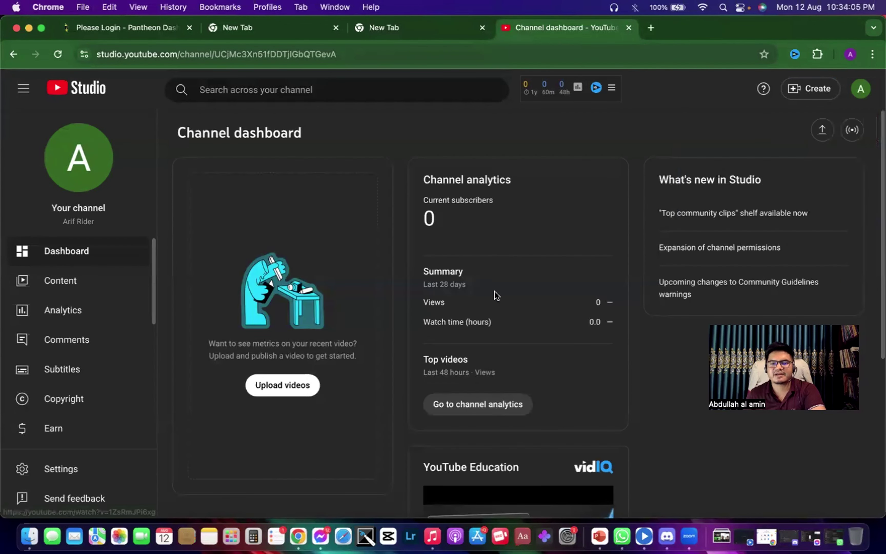
# Look through the channel's Content, Analytics, Comments, Subtitles, Copyright and Earn pages
pyautogui.click(56, 282)
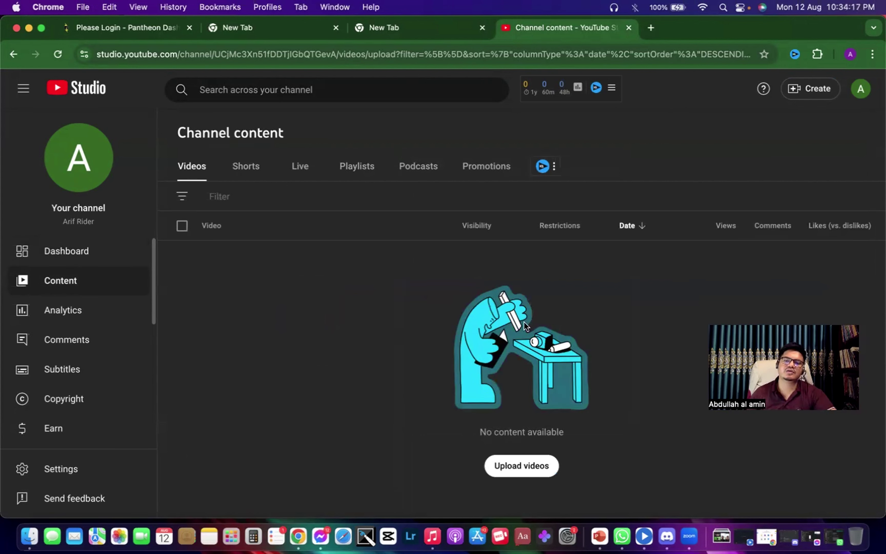
pyautogui.click(71, 311)
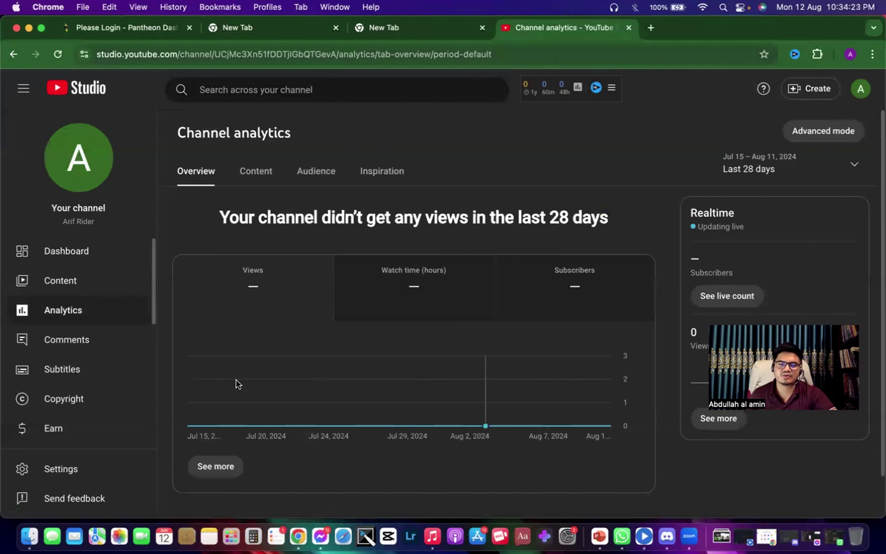
pyautogui.scroll(-1, 237, 384)
pyautogui.click(65, 340)
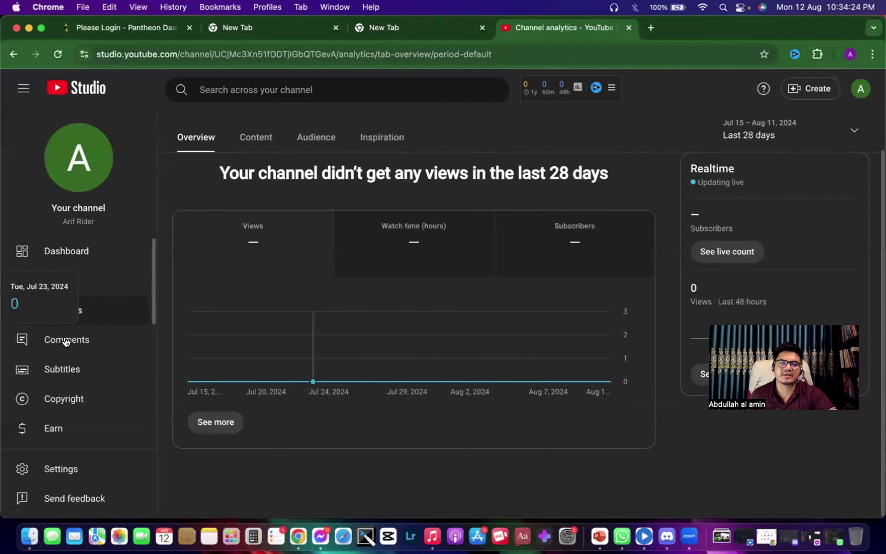
pyautogui.click(65, 371)
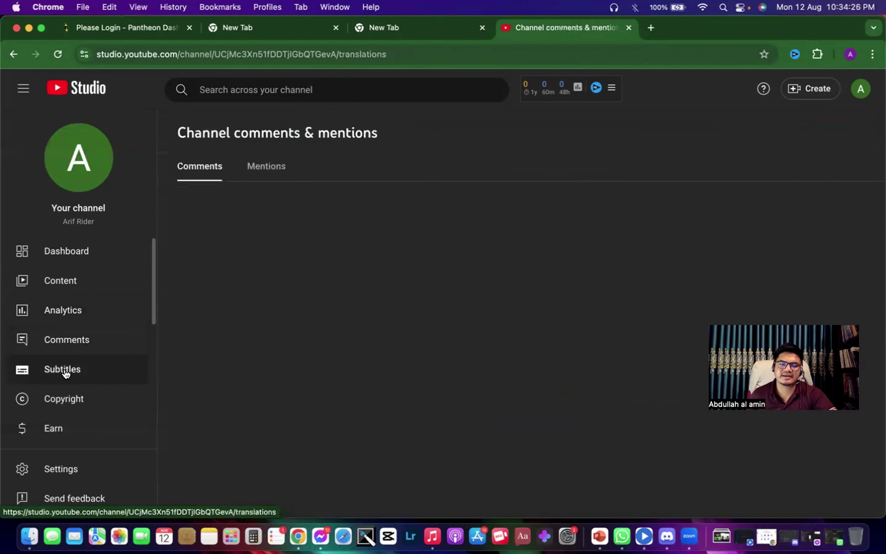
pyautogui.click(68, 401)
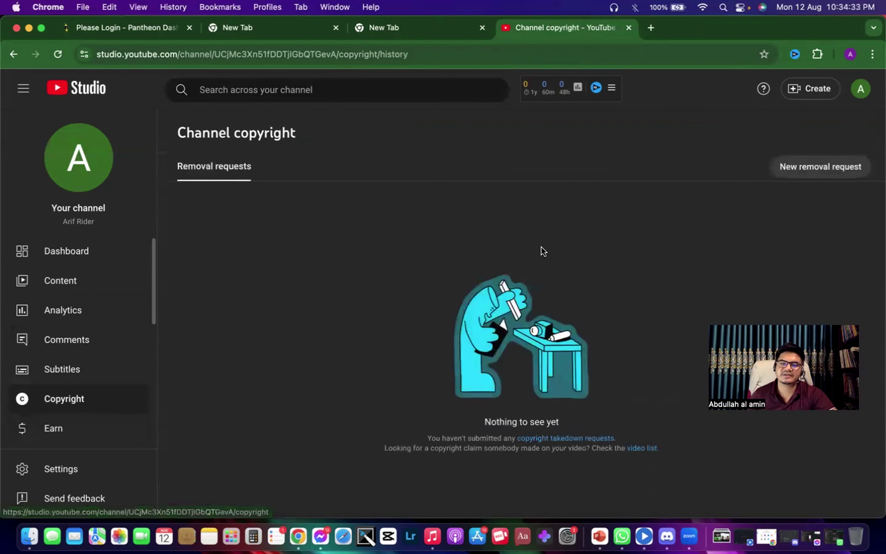
pyautogui.click(52, 430)
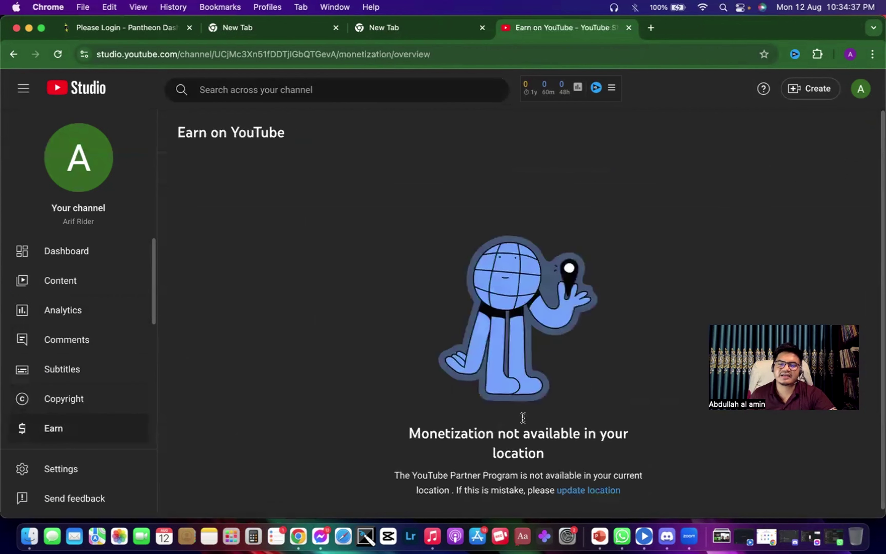
pyautogui.scroll(-1, 522, 417)
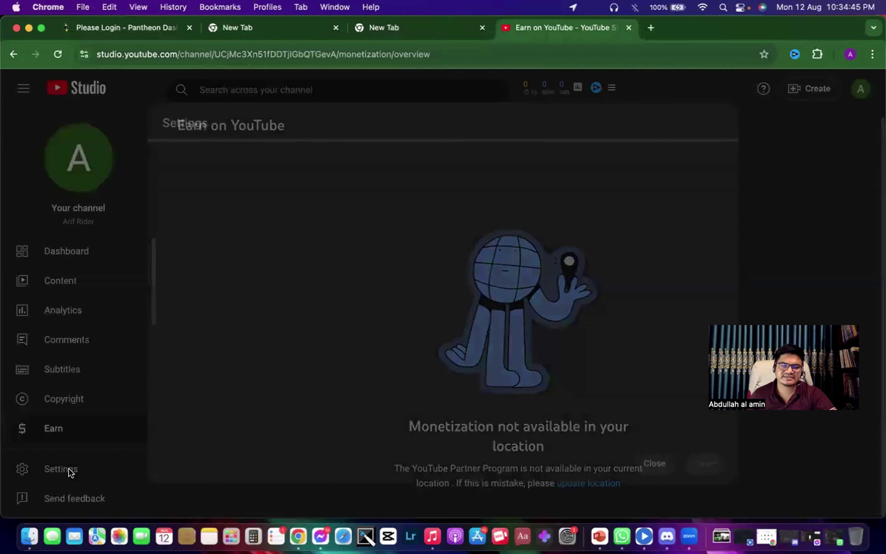
# Open the Studio settings and look through the currencies available as the default unit
pyautogui.click(70, 471)
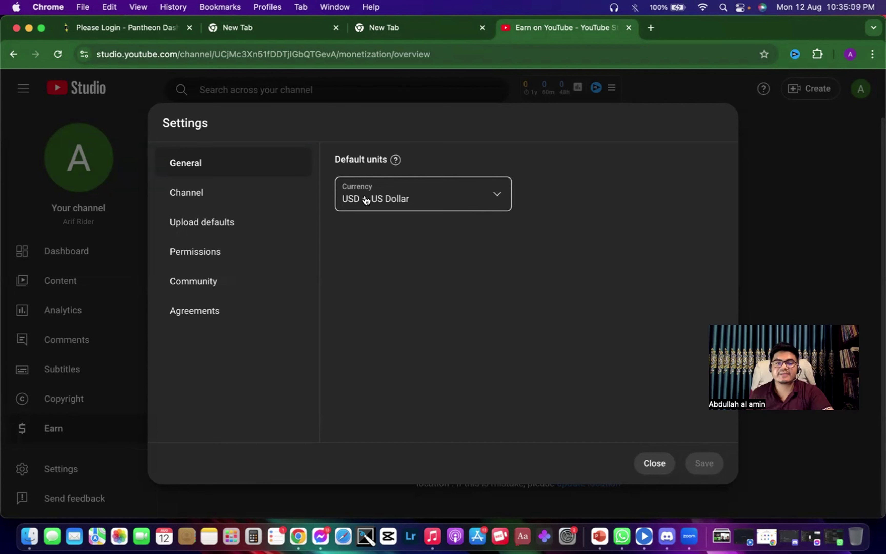
pyautogui.click(493, 206)
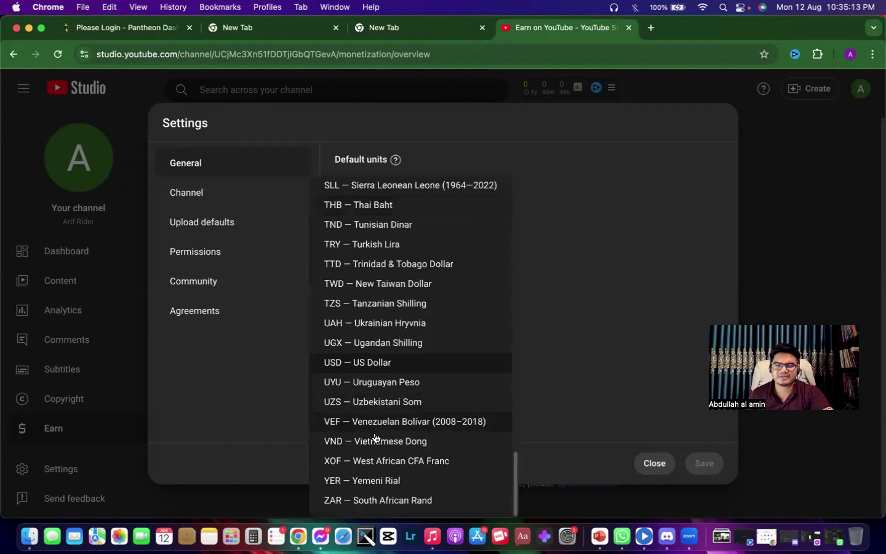
pyautogui.scroll(10, 377, 436)
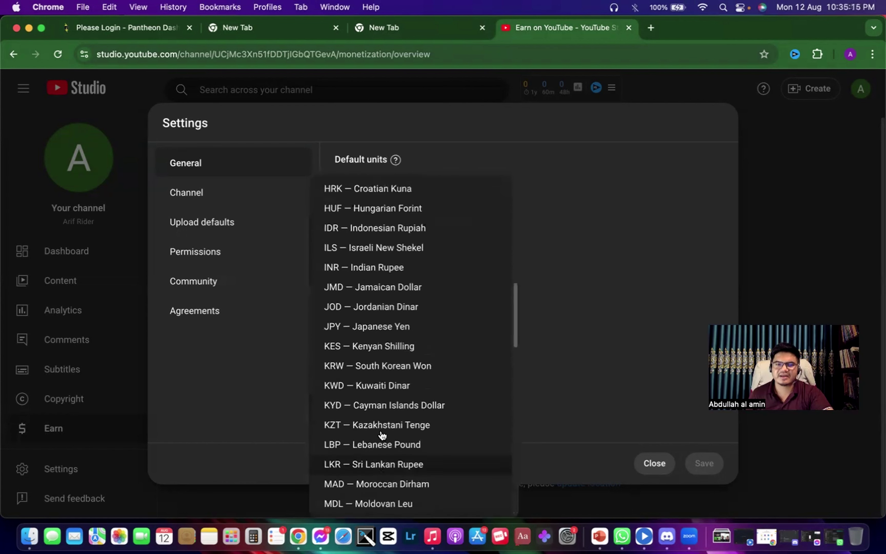
pyautogui.scroll(10, 382, 435)
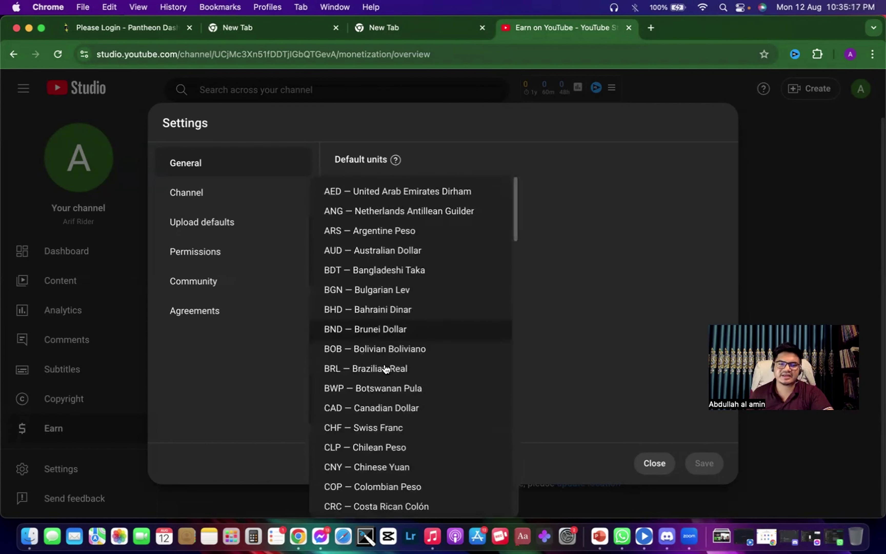
pyautogui.scroll(-10, 386, 369)
pyautogui.click(608, 262)
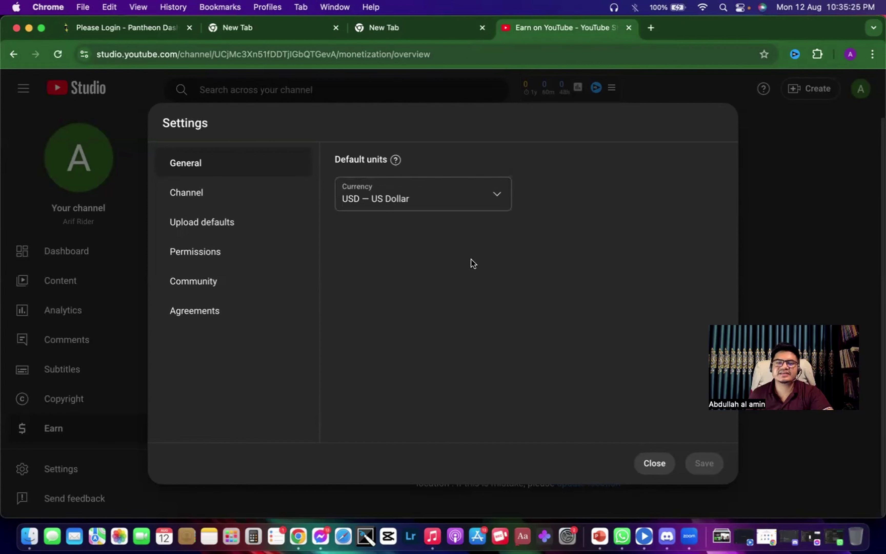
# Set the country of residence in the channel's basic info to Bangladesh
pyautogui.click(197, 193)
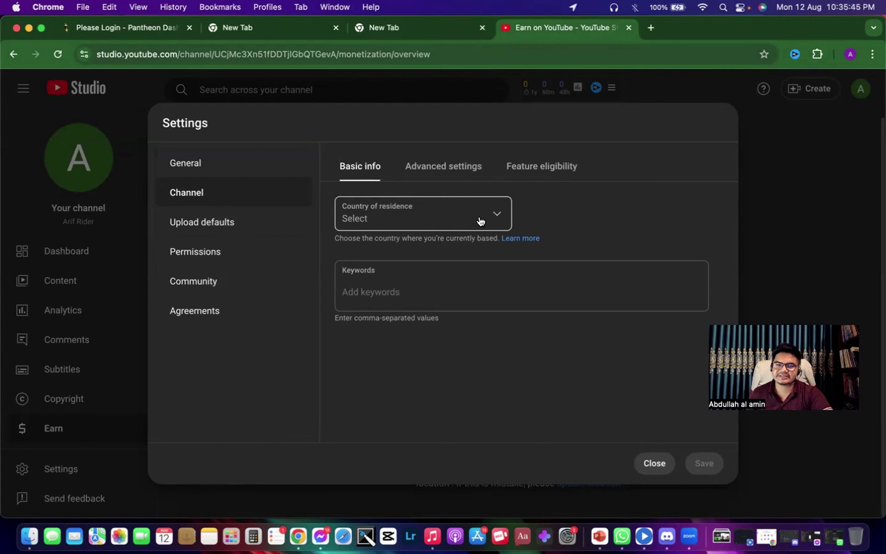
pyautogui.click(496, 215)
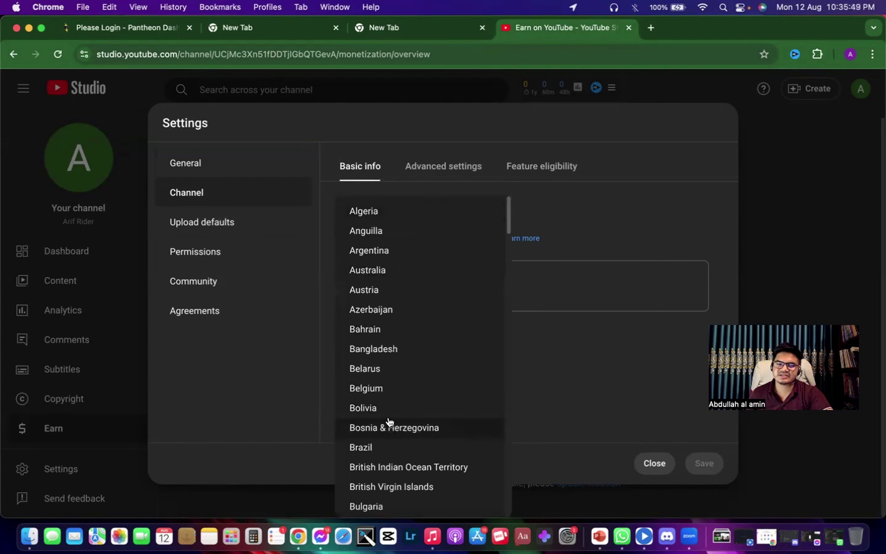
pyautogui.click(370, 352)
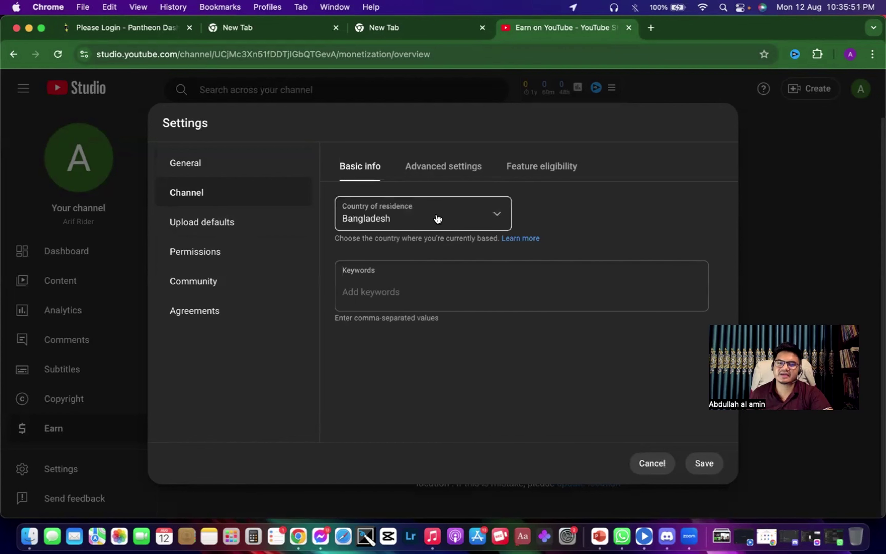
# Add the channel's own name and "Rider" as the first channel keywords
pyautogui.click(377, 293)
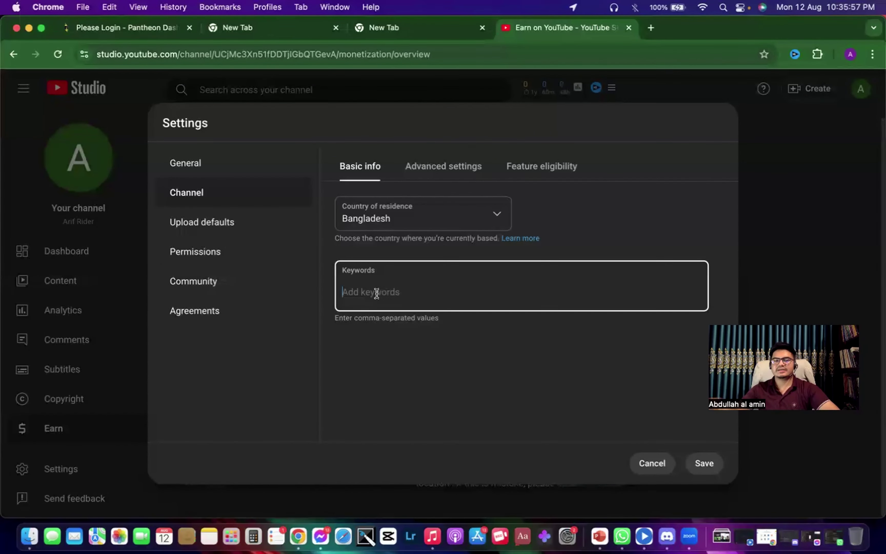
pyautogui.write('A')
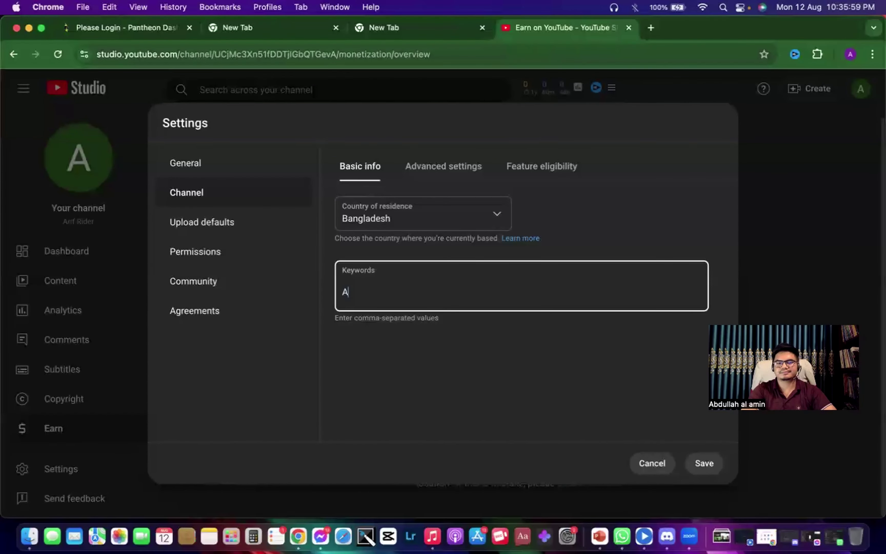
pyautogui.write('rif Ri')
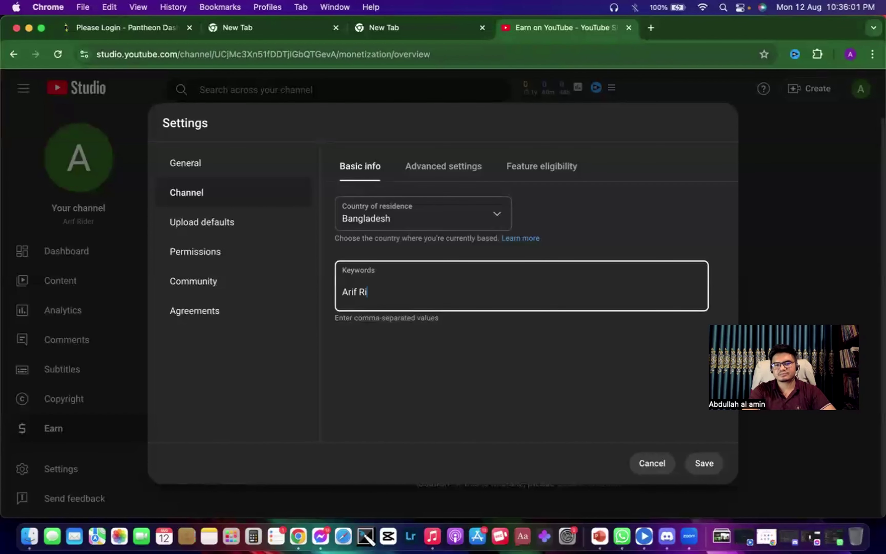
pyautogui.write('der')
pyautogui.press('Return')
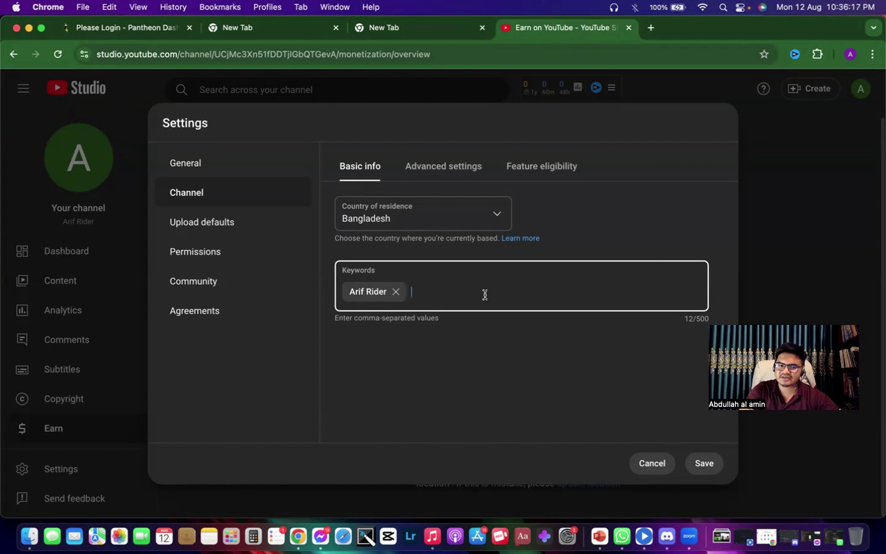
pyautogui.write('Ride')
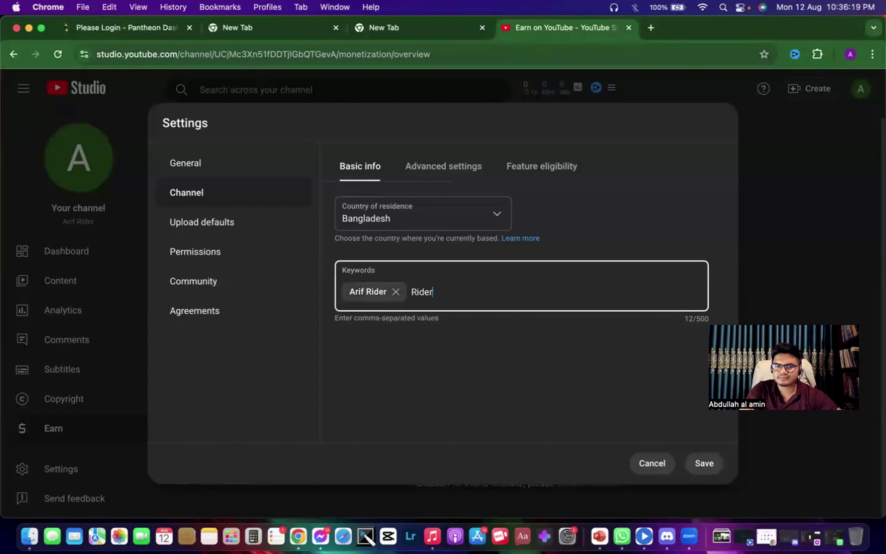
pyautogui.write('r')
pyautogui.press('Return')
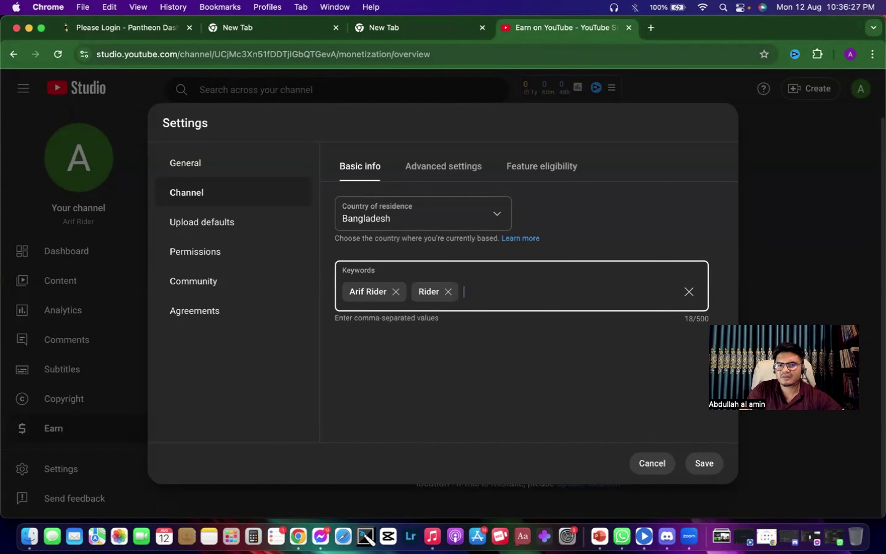
# Add the channel keywords "Blog", "video blog", "bike ride" and "bike riding"
pyautogui.write('Blog')
pyautogui.press('Return')
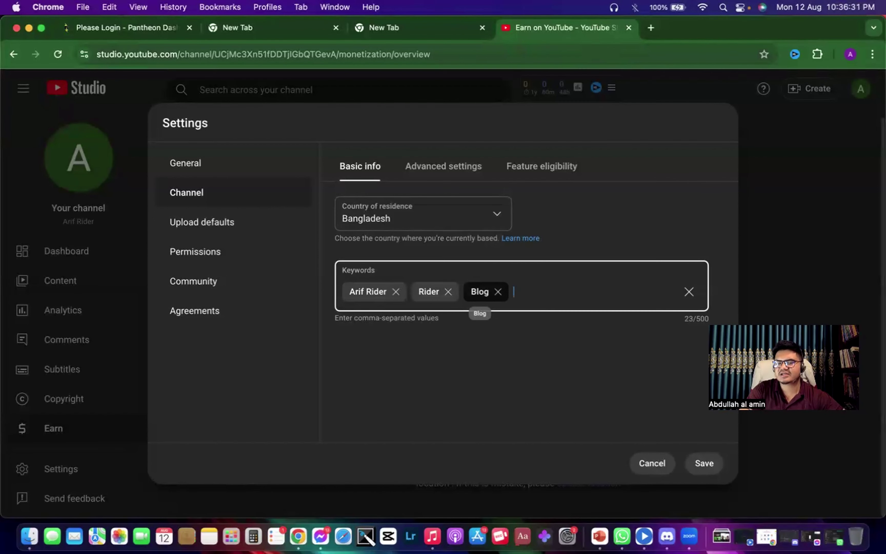
pyautogui.write('video blog')
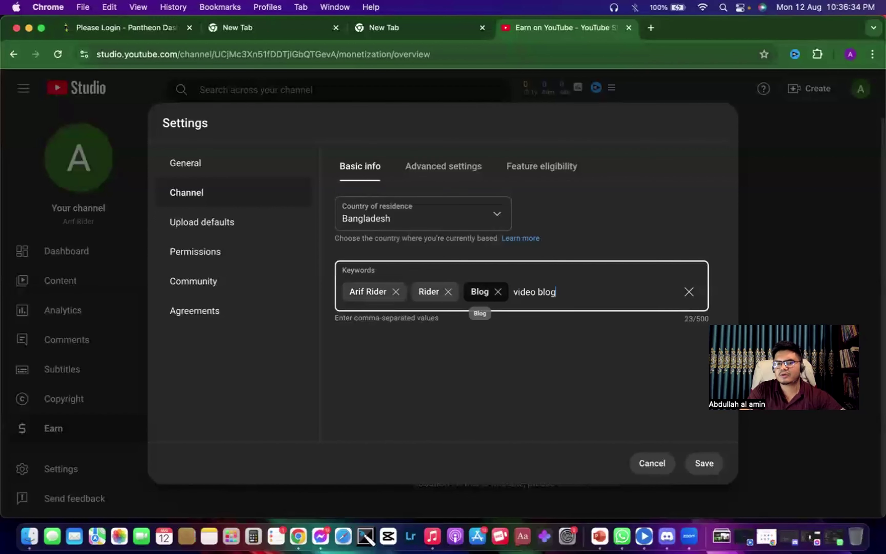
pyautogui.press('Return')
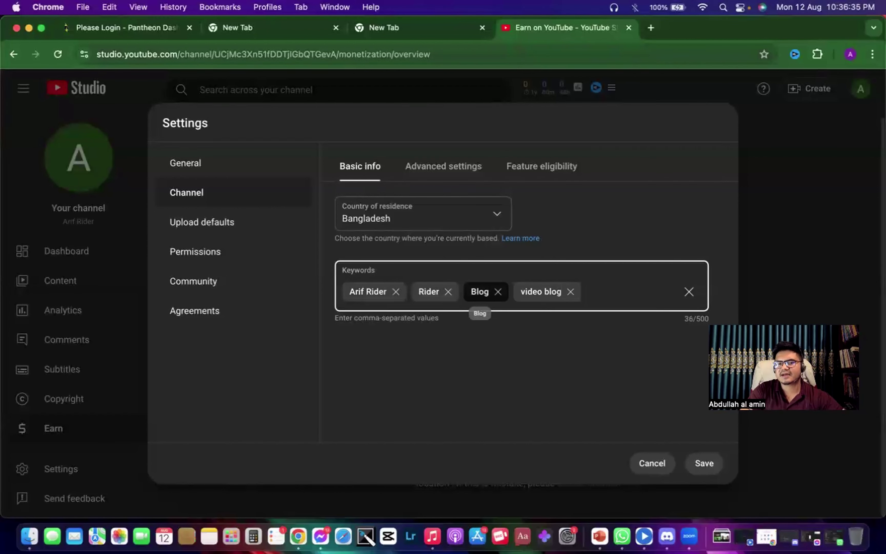
pyautogui.write('bike')
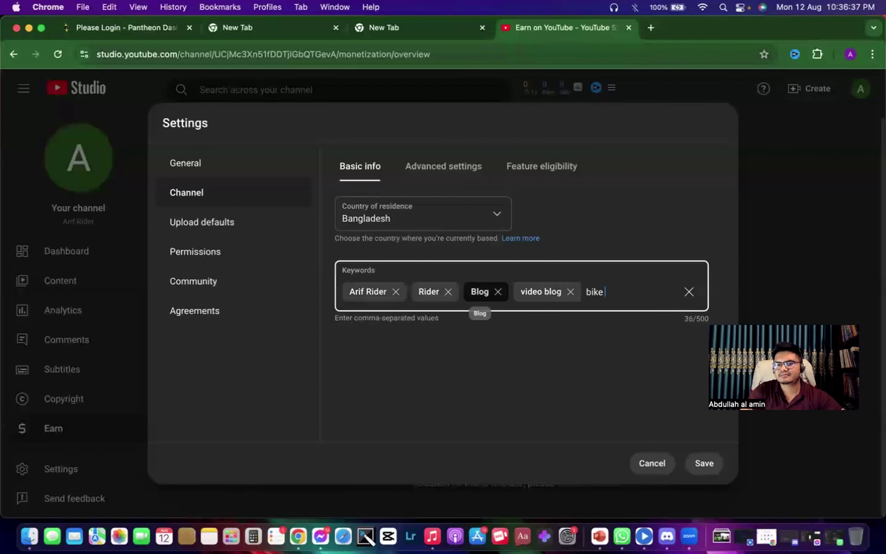
pyautogui.write(' ride')
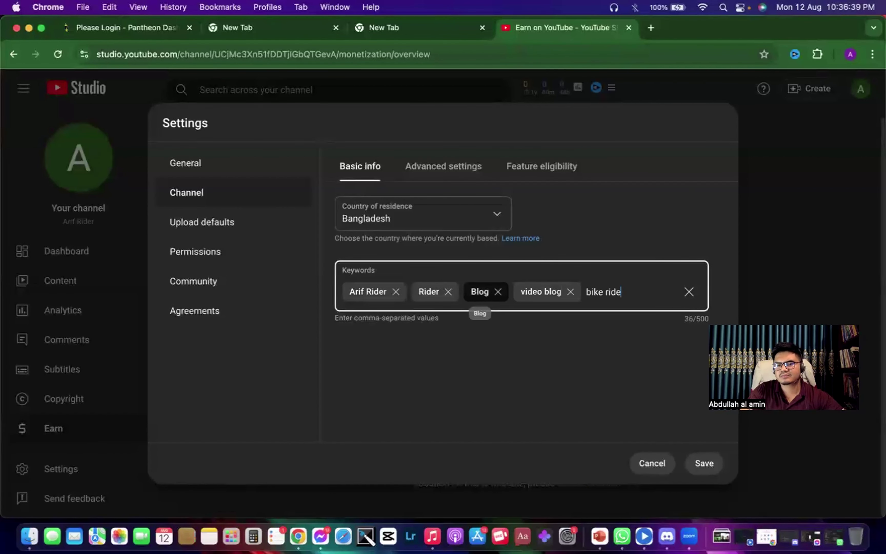
pyautogui.press('Return')
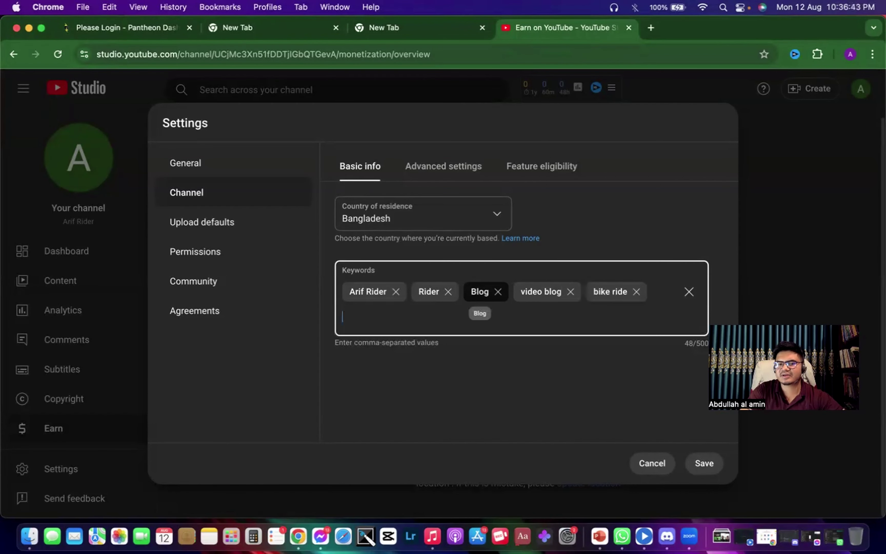
pyautogui.write('b')
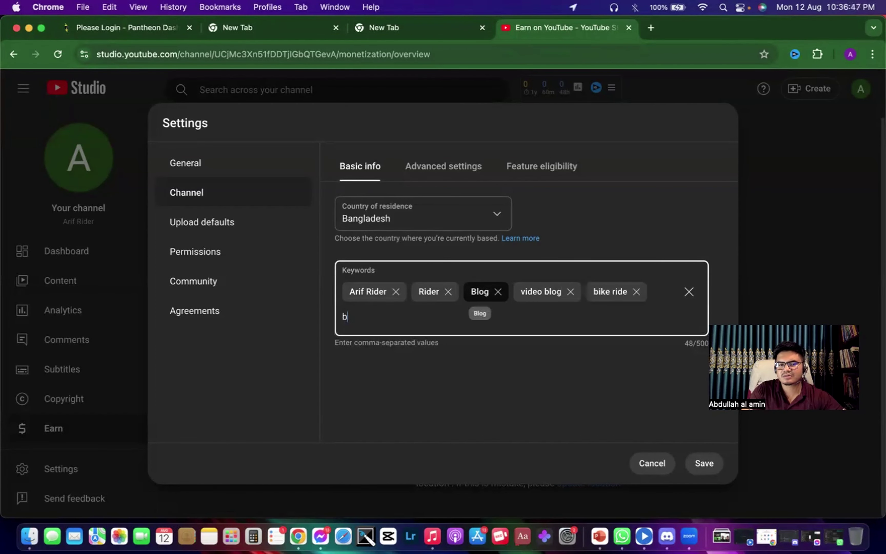
pyautogui.write('kiike riding')
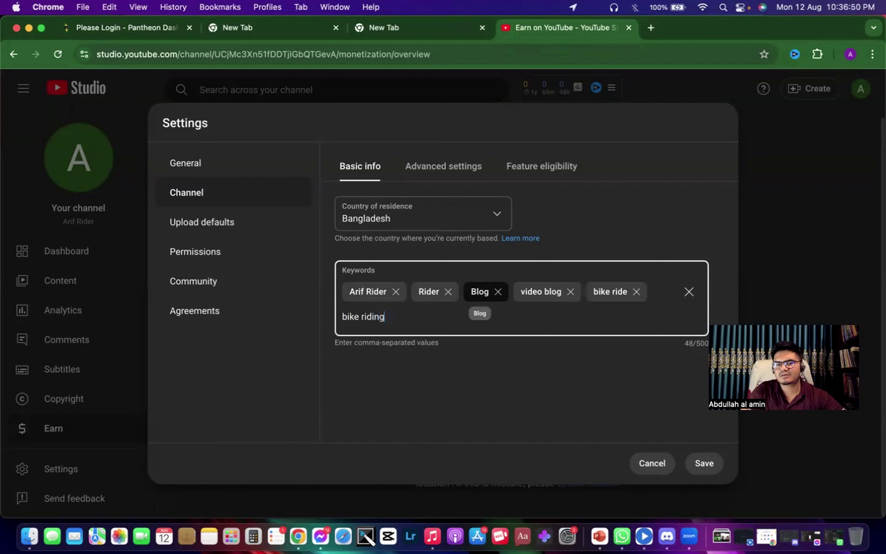
pyautogui.press('Return')
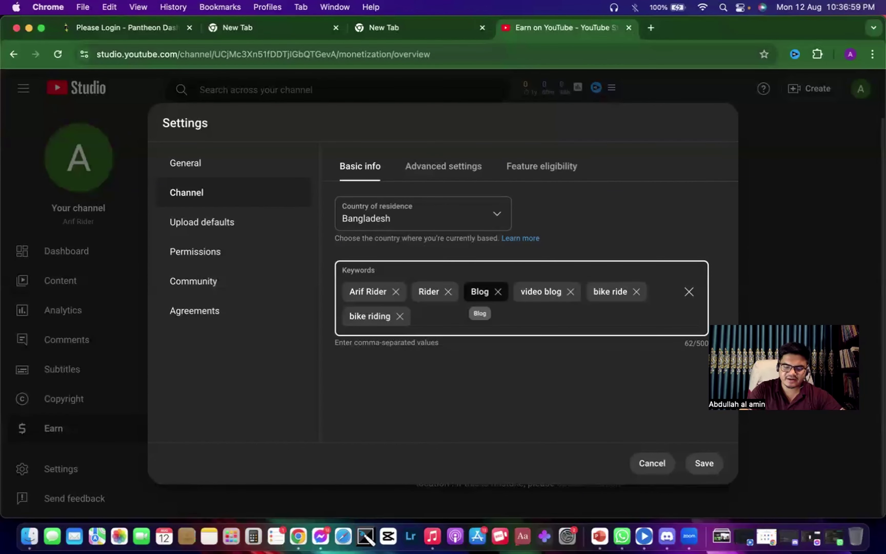
# Add "trend" and "trending" to the channel keywords
pyautogui.write('end')
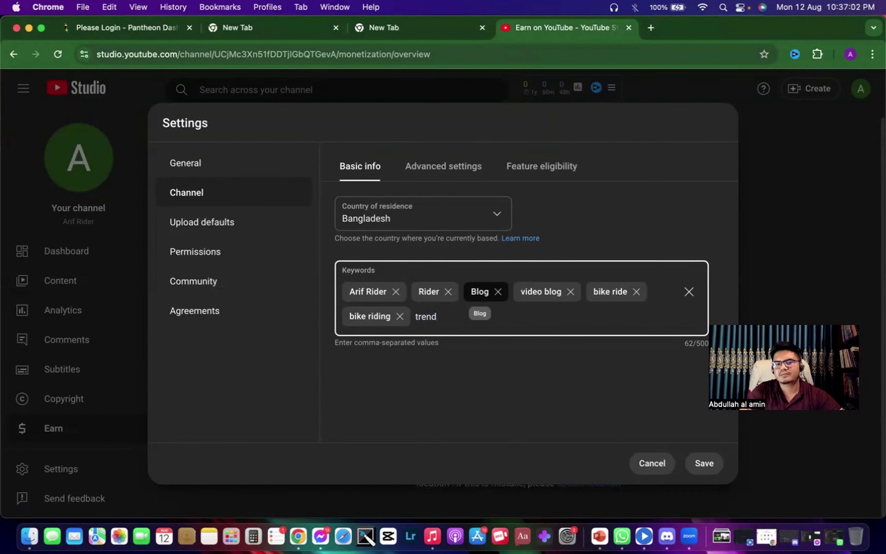
pyautogui.press('Return')
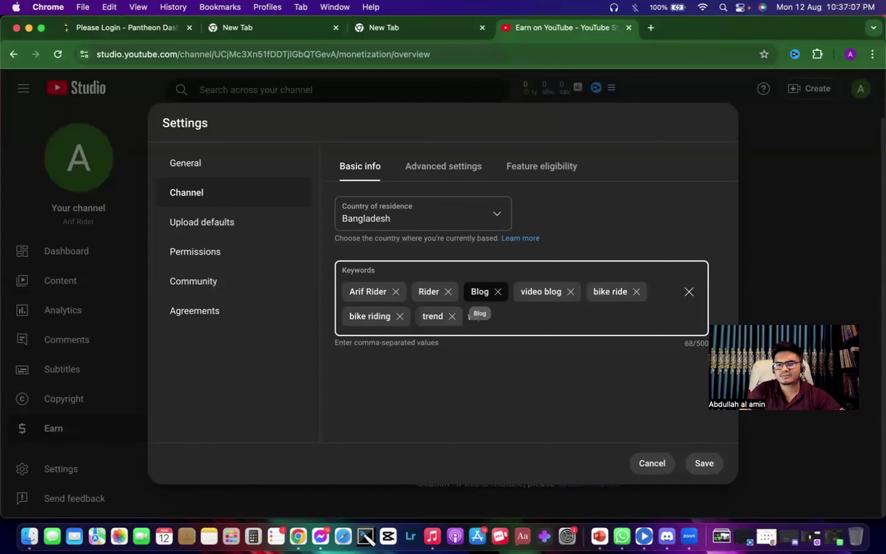
pyautogui.write('trending')
pyautogui.press('Return')
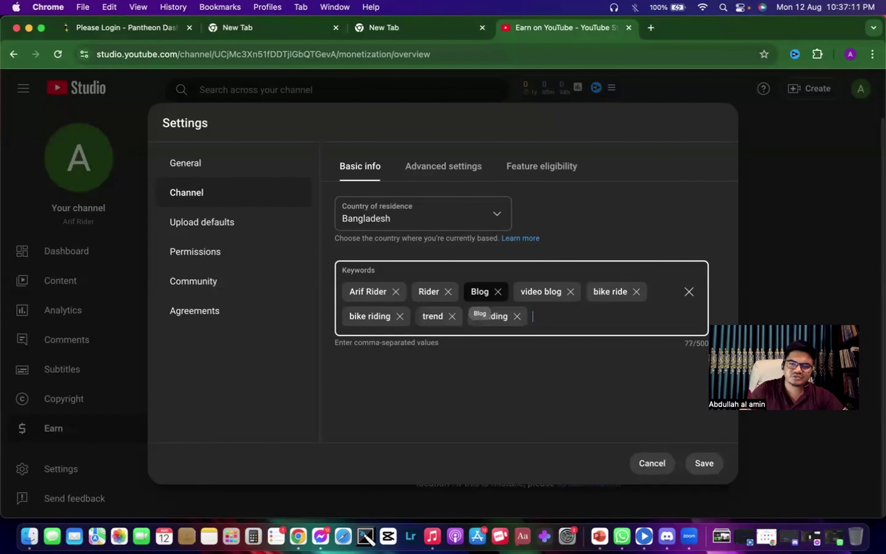
# Add the channel keywords "how to ride", "how to" and "how learn"
pyautogui.write('ho')
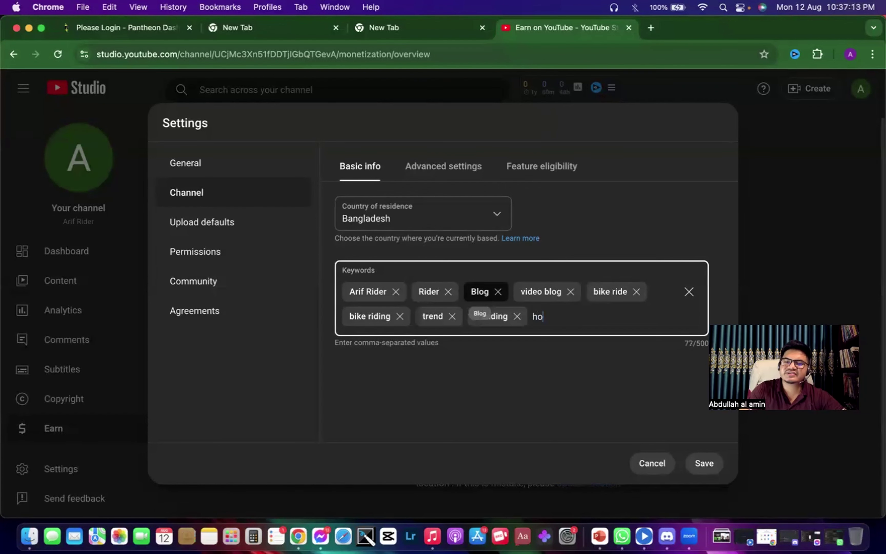
pyautogui.write('w to ')
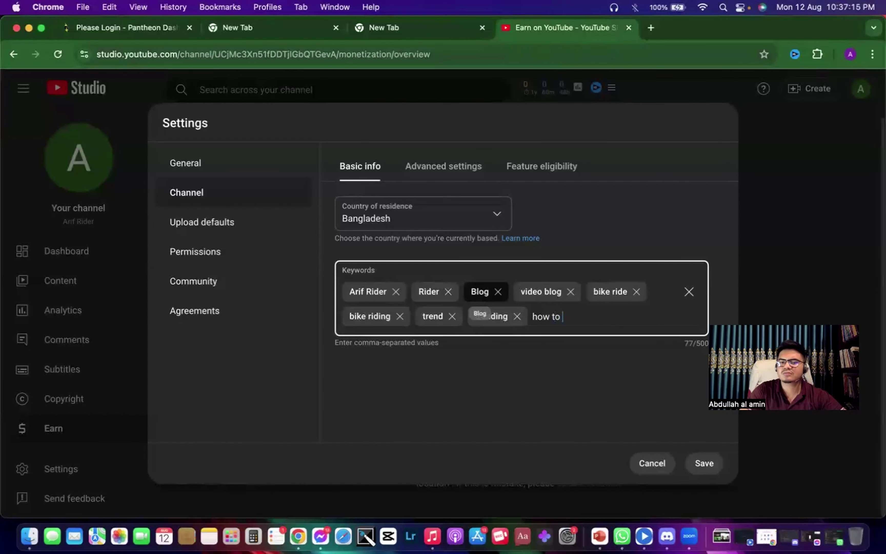
pyautogui.write('ride')
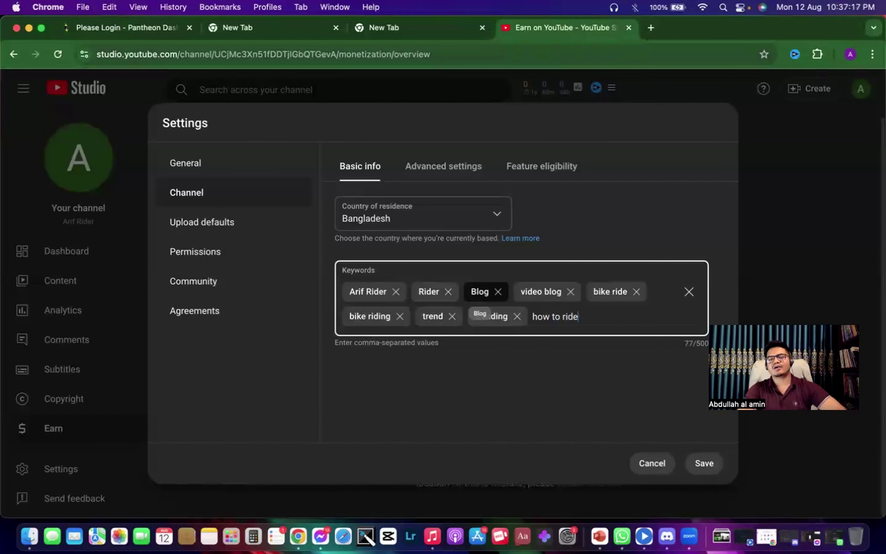
pyautogui.press('Return')
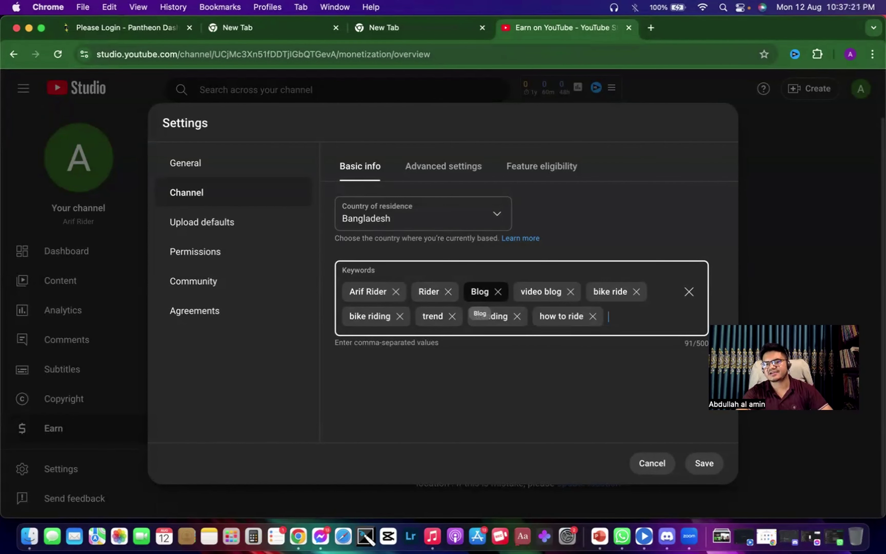
pyautogui.write('how to')
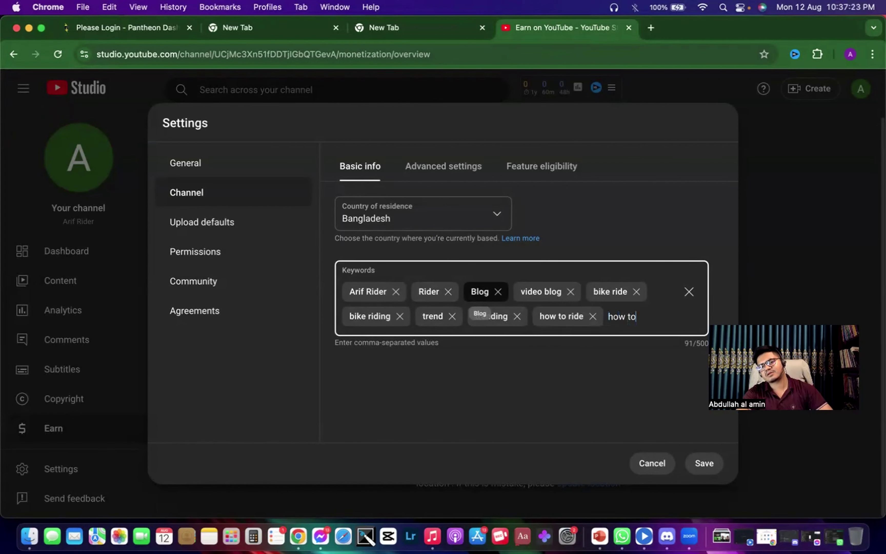
pyautogui.press('Return')
pyautogui.write('how learn')
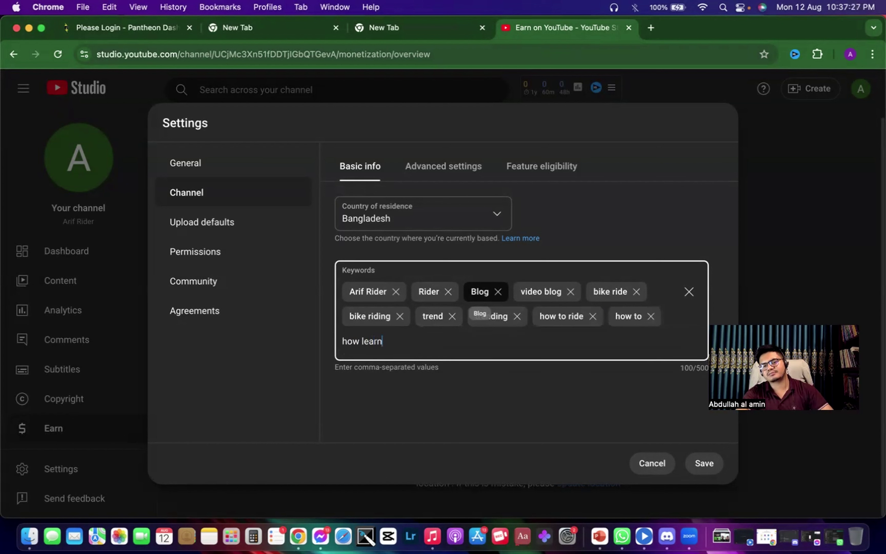
pyautogui.press('Return')
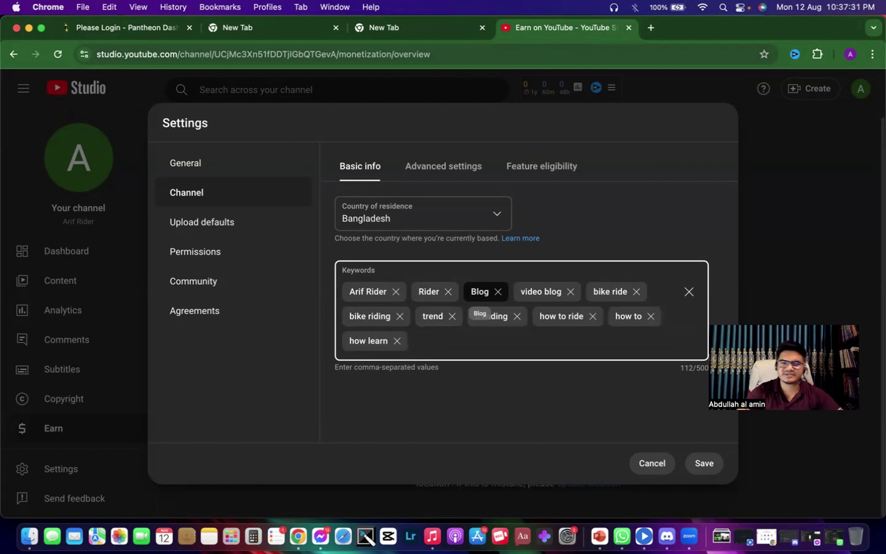
# Add "bike driving" as another channel keyword
pyautogui.write('bik')
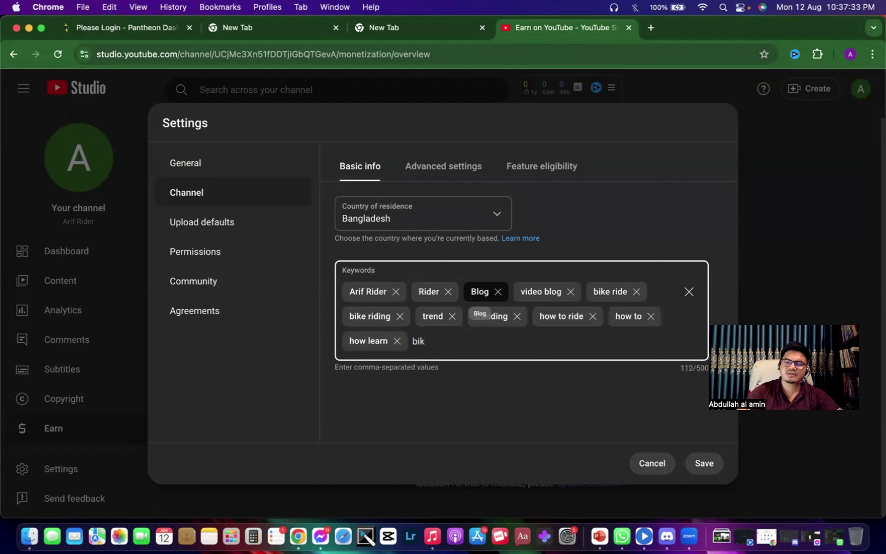
pyautogui.write('er')
pyautogui.press('BackSpace')
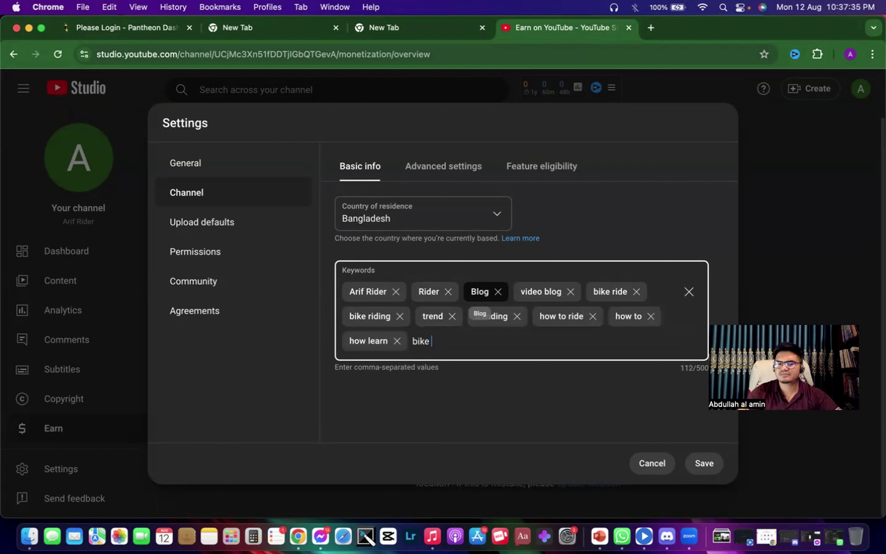
pyautogui.write('driv')
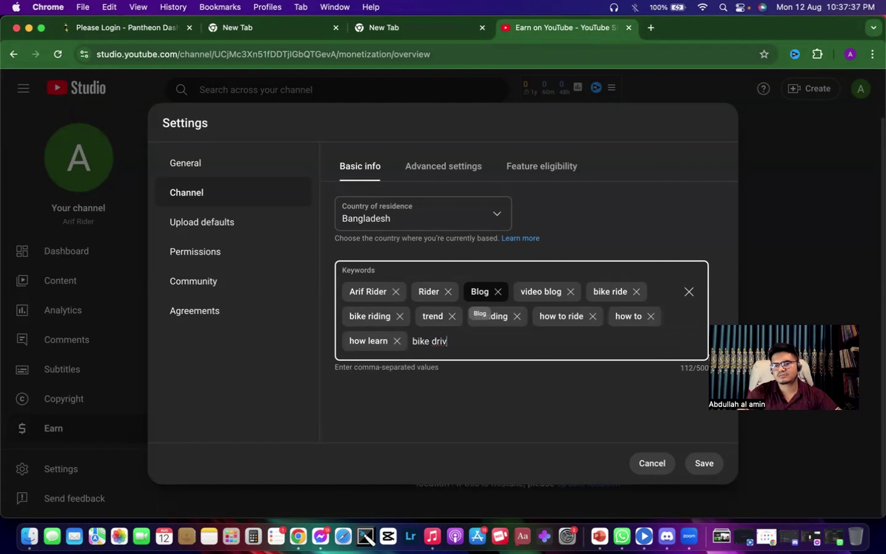
pyautogui.write('ing')
pyautogui.press('Return')
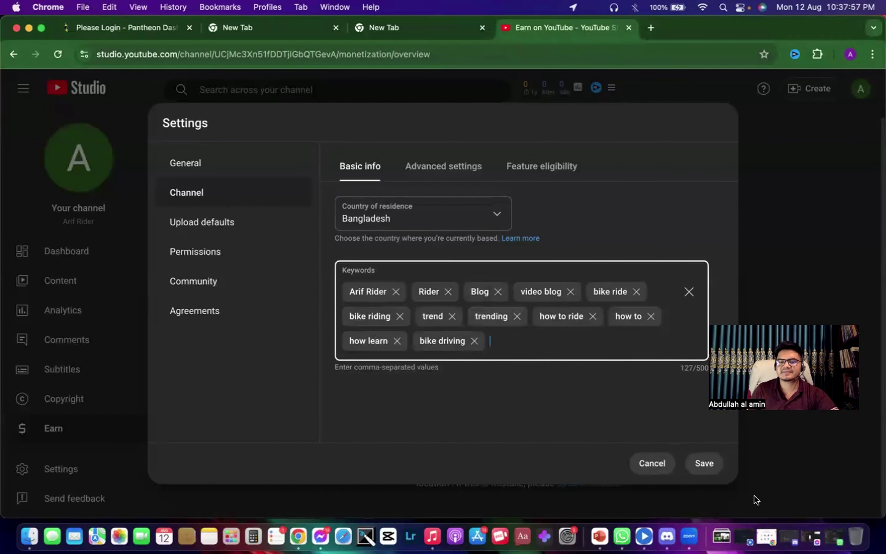
# In the channel's advanced settings, set the audience option to declare the channel as not made for kids
pyautogui.click(433, 172)
pyautogui.click(361, 169)
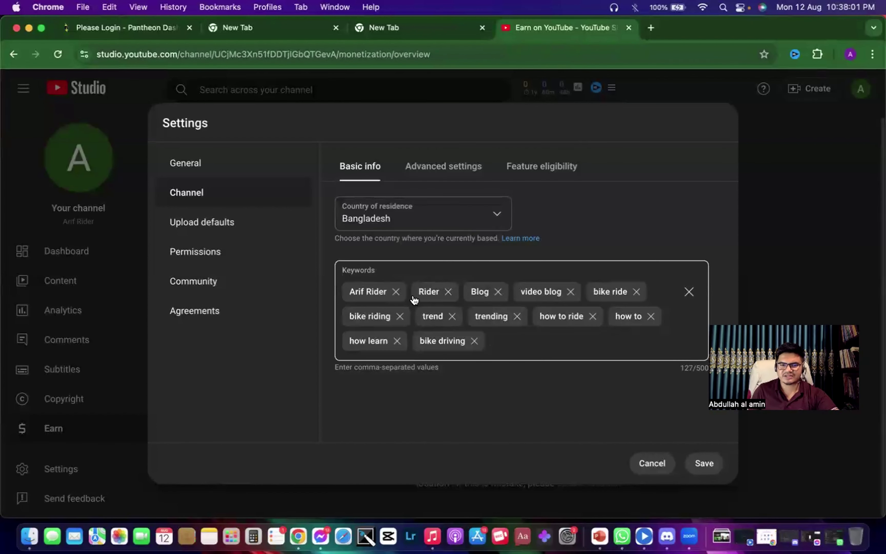
pyautogui.click(446, 167)
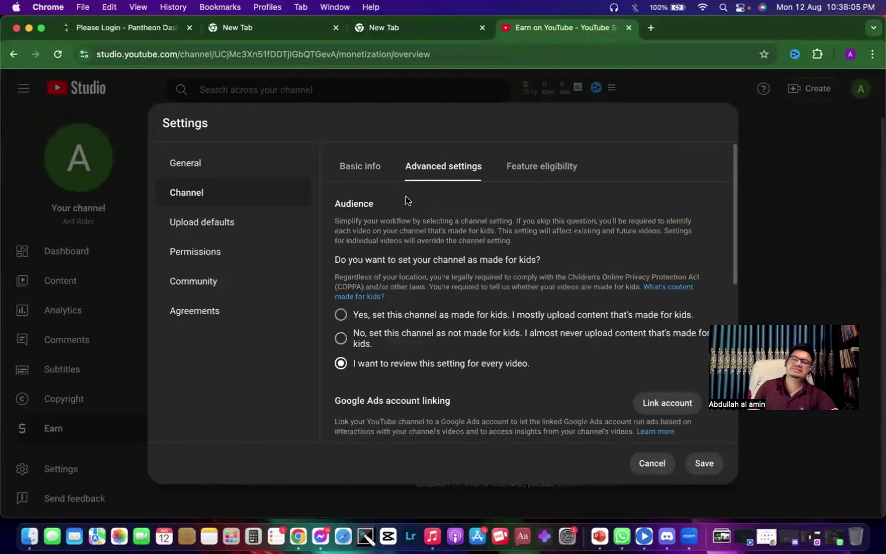
pyautogui.scroll(-1, 379, 256)
pyautogui.scroll(-3, 373, 256)
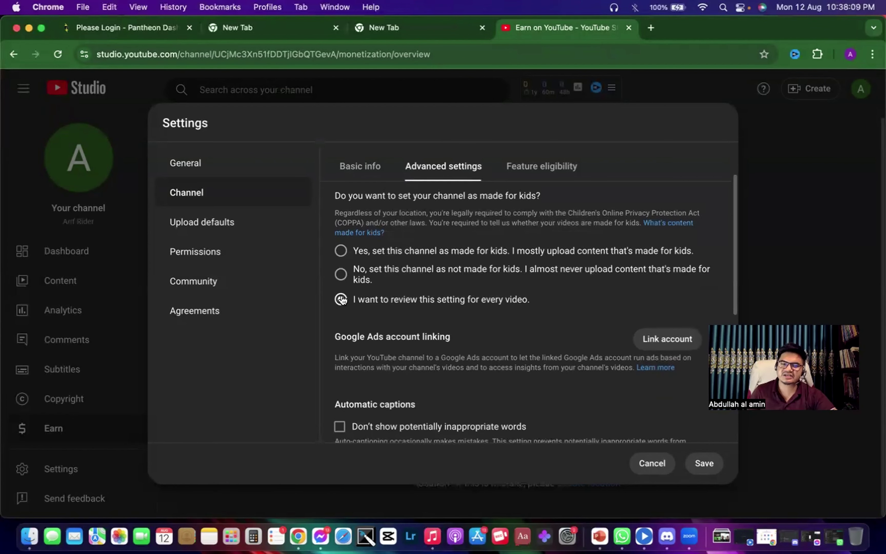
pyautogui.click(340, 276)
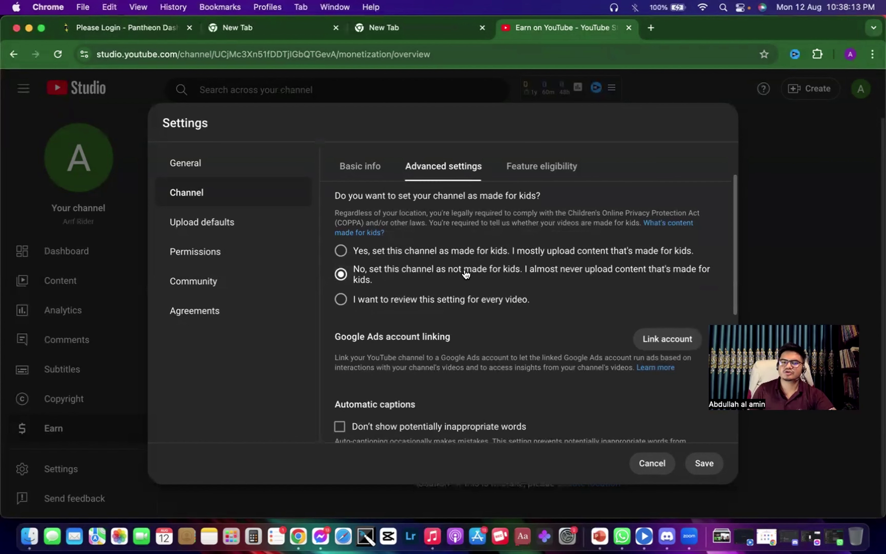
# Review the remaining advanced channel settings for Google Ads account linking, automatic captions, advertisements, clips and other settings
pyautogui.scroll(-2, 484, 287)
pyautogui.scroll(-2, 483, 286)
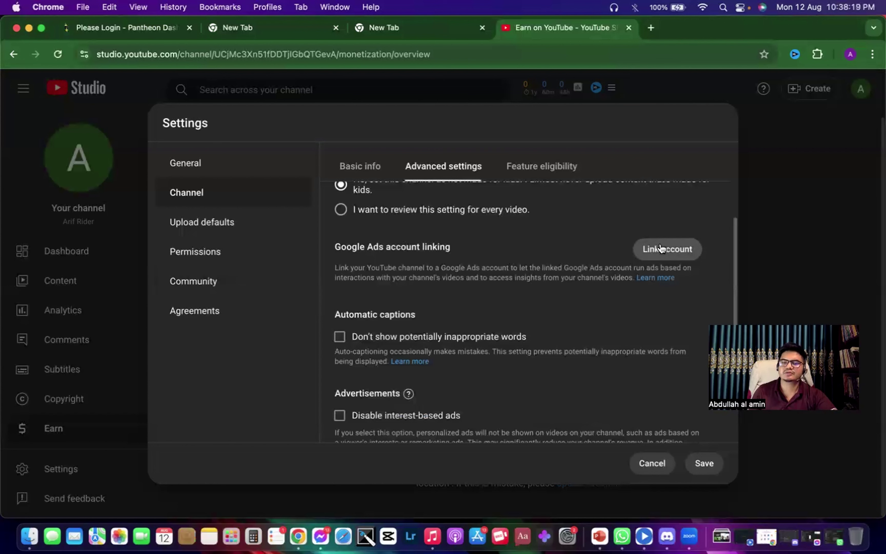
pyautogui.scroll(1, 660, 256)
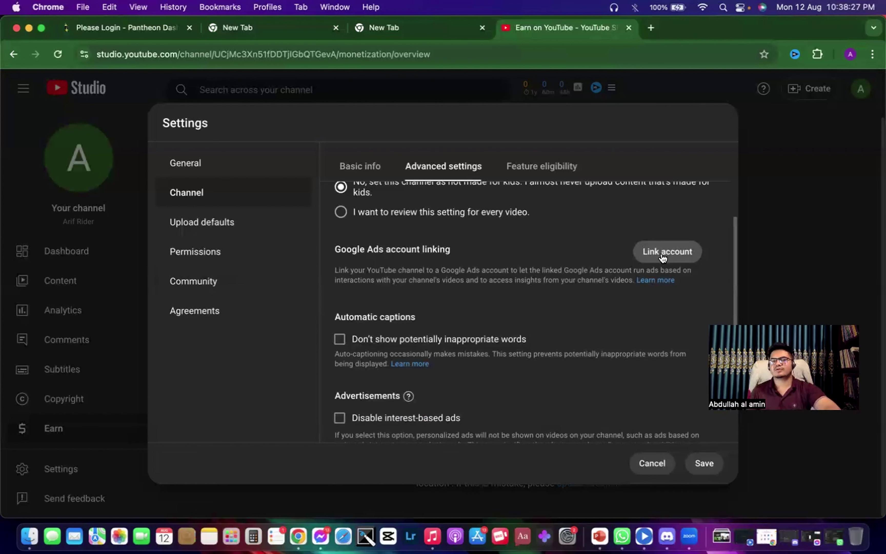
pyautogui.scroll(-4, 489, 311)
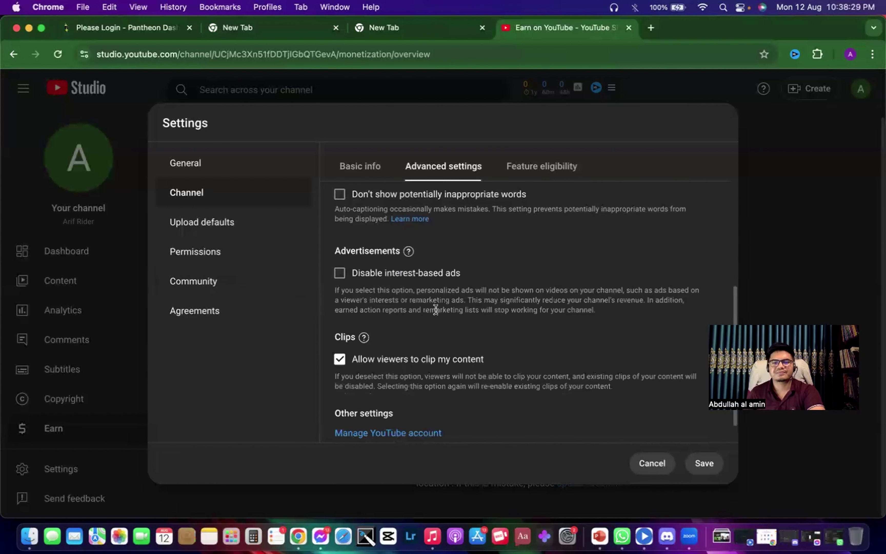
pyautogui.scroll(4, 688, 245)
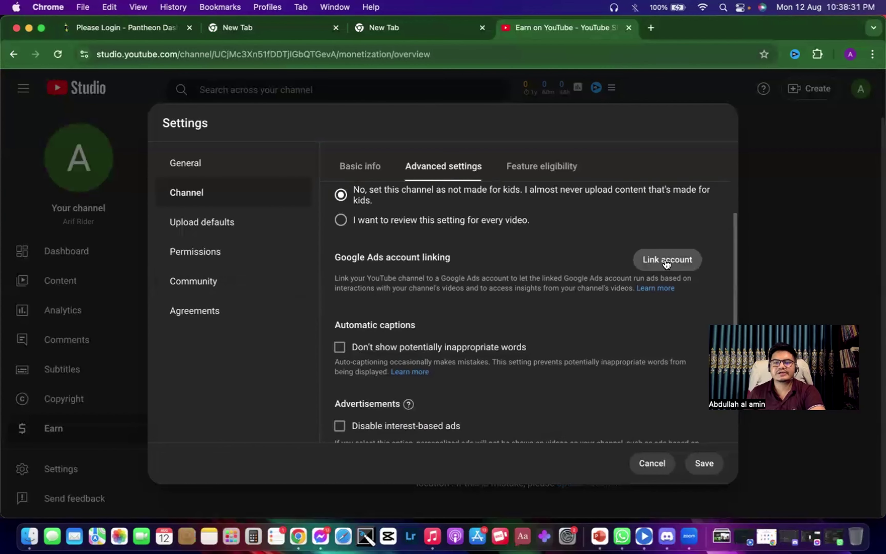
pyautogui.scroll(-2, 548, 357)
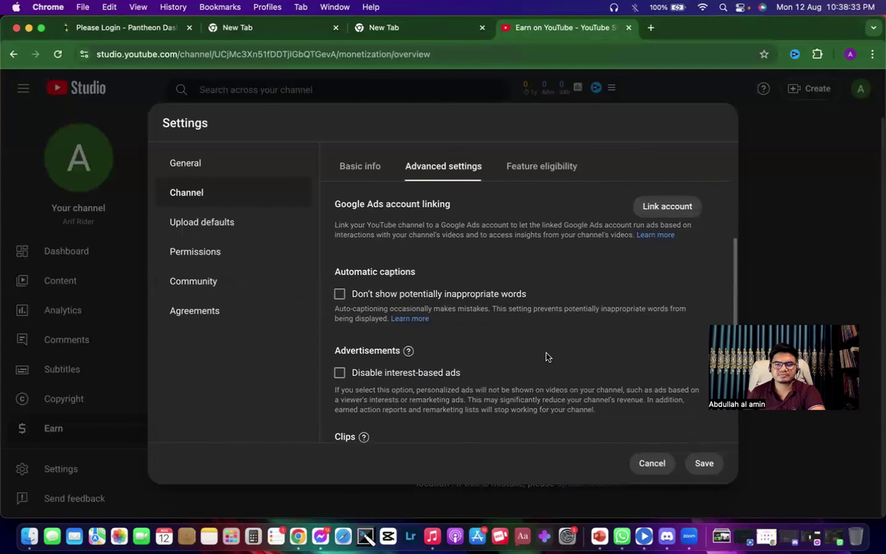
pyautogui.scroll(-1, 545, 355)
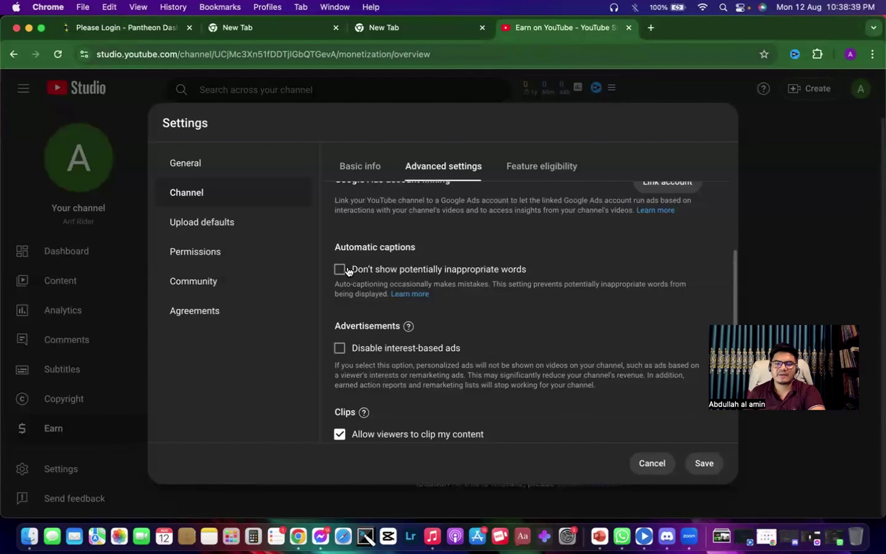
pyautogui.scroll(-3, 385, 290)
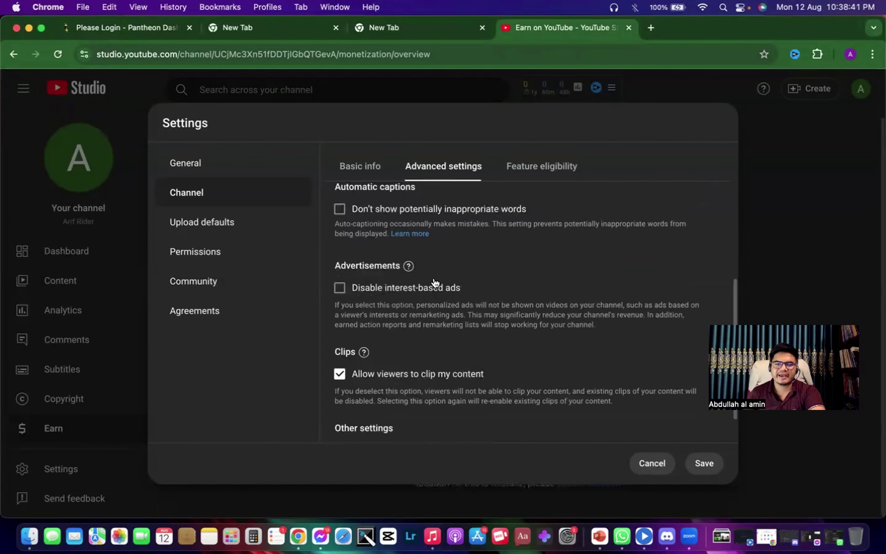
pyautogui.scroll(-2, 380, 312)
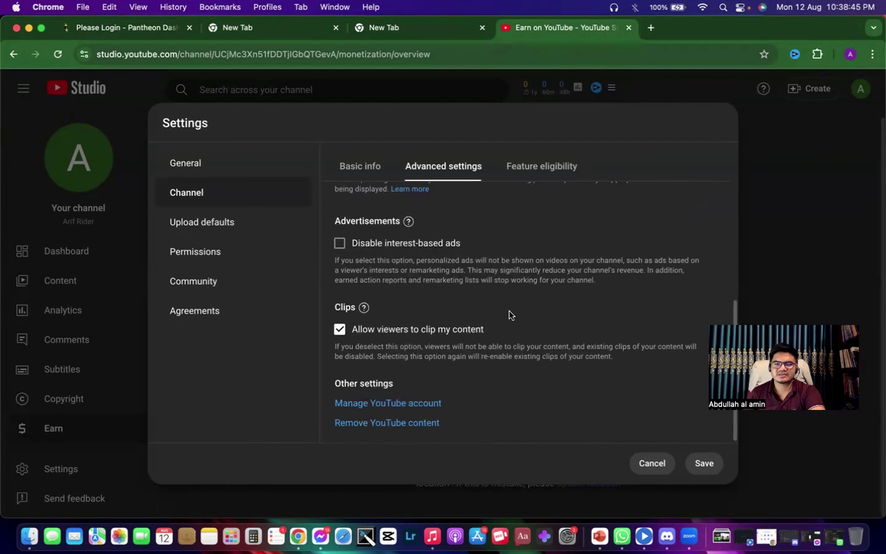
pyautogui.scroll(10, 512, 247)
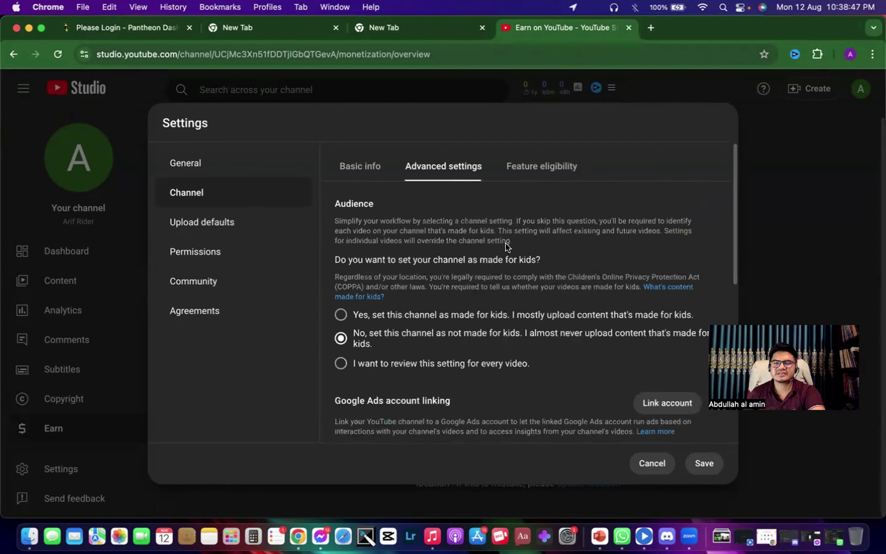
# Check the channel's feature eligibility and save the changed channel settings
pyautogui.click(532, 166)
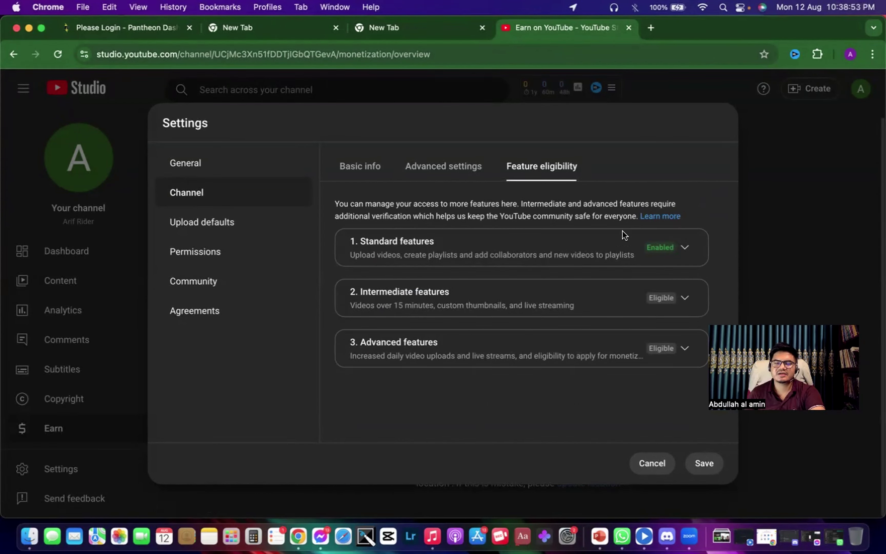
pyautogui.click(704, 464)
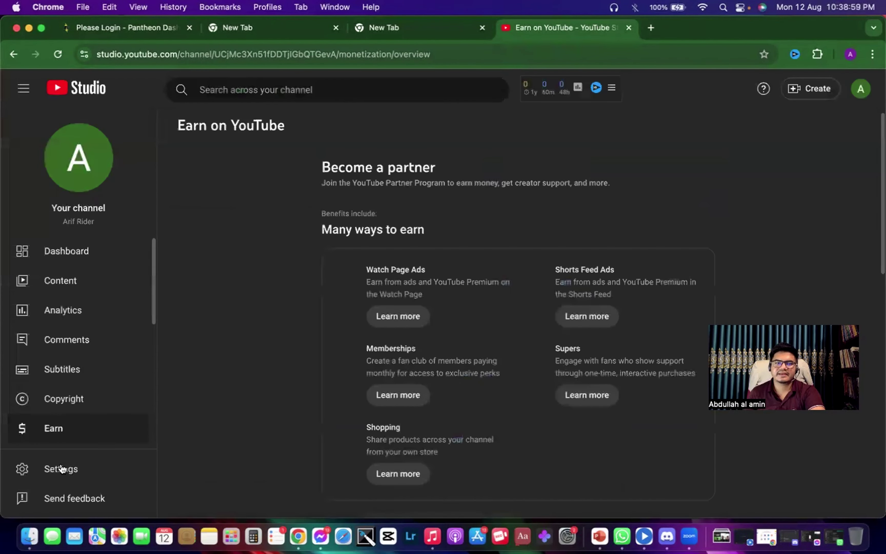
# Reopen the settings and examine the title, description, visibility and tags fields in the upload defaults' basic info
pyautogui.click(63, 469)
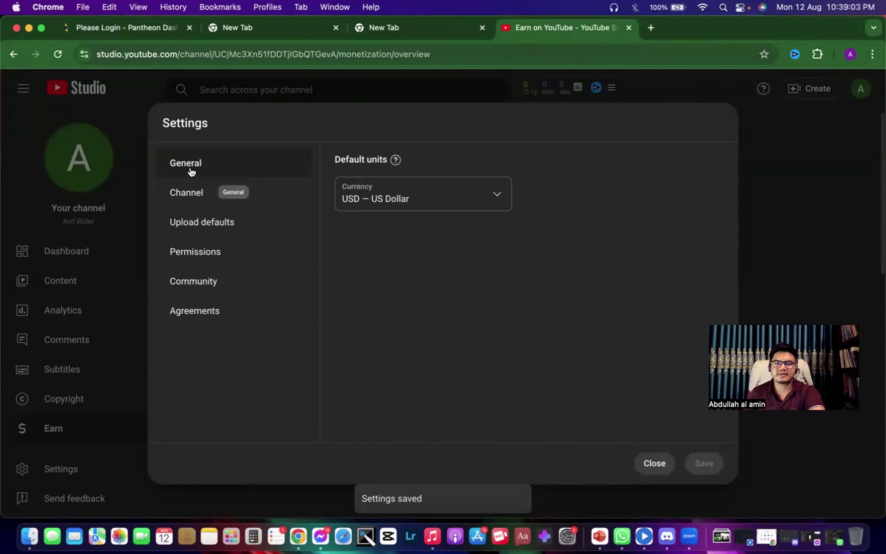
pyautogui.click(189, 194)
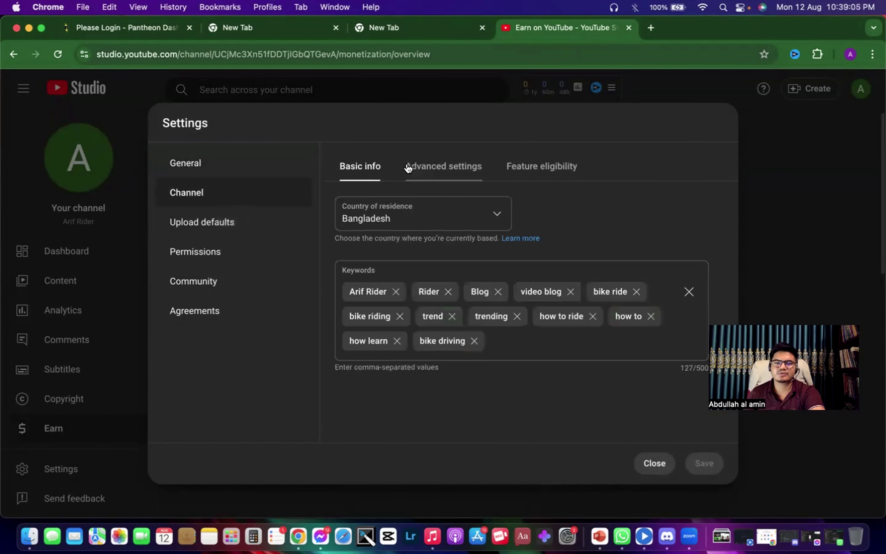
pyautogui.click(190, 224)
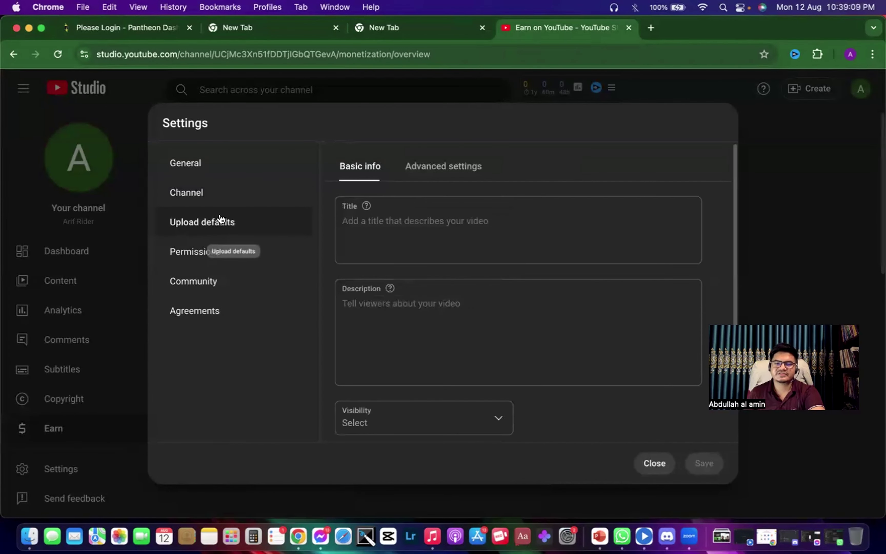
pyautogui.click(398, 217)
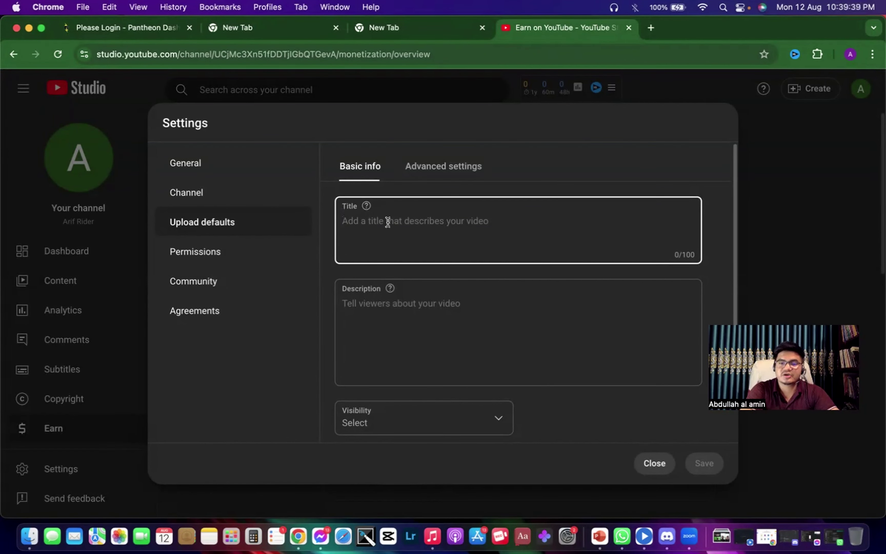
pyautogui.click(381, 310)
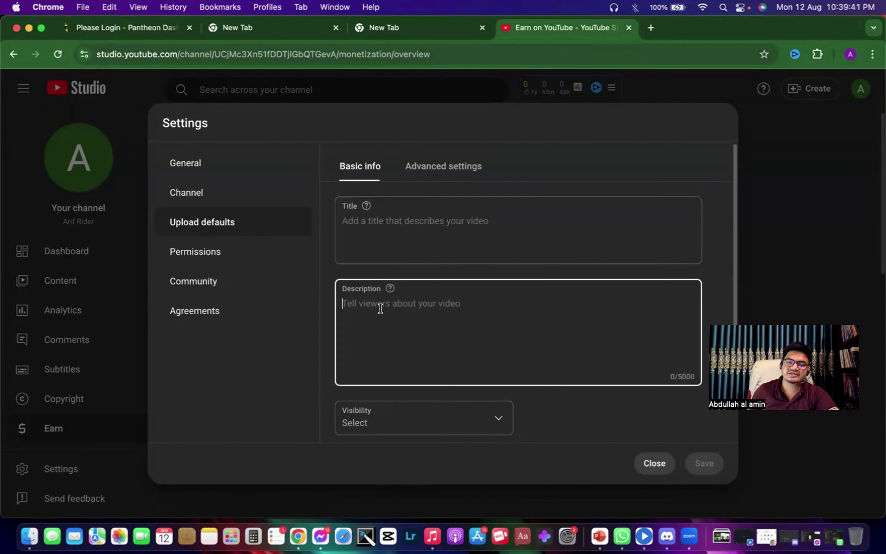
pyautogui.scroll(-3, 380, 307)
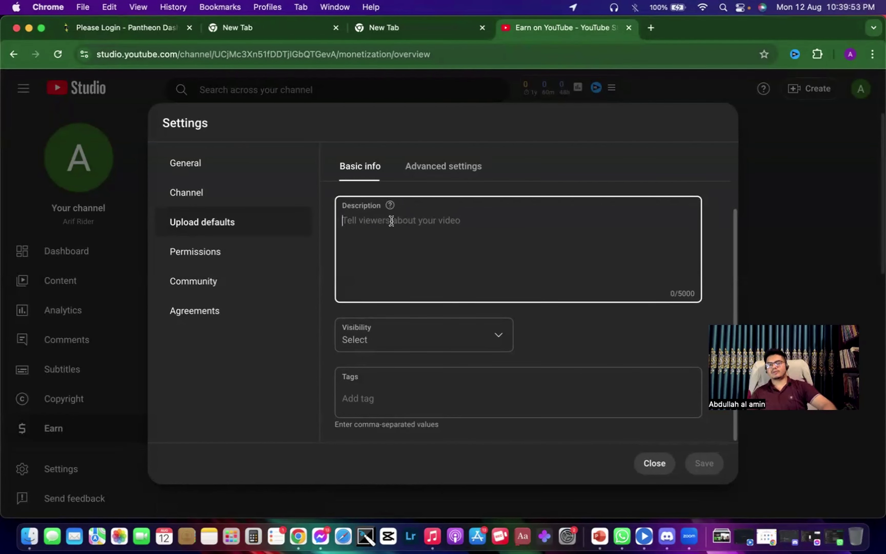
# Set the default visibility for uploads to Public in the upload defaults' basic info
pyautogui.scroll(1, 441, 336)
pyautogui.scroll(-1, 441, 335)
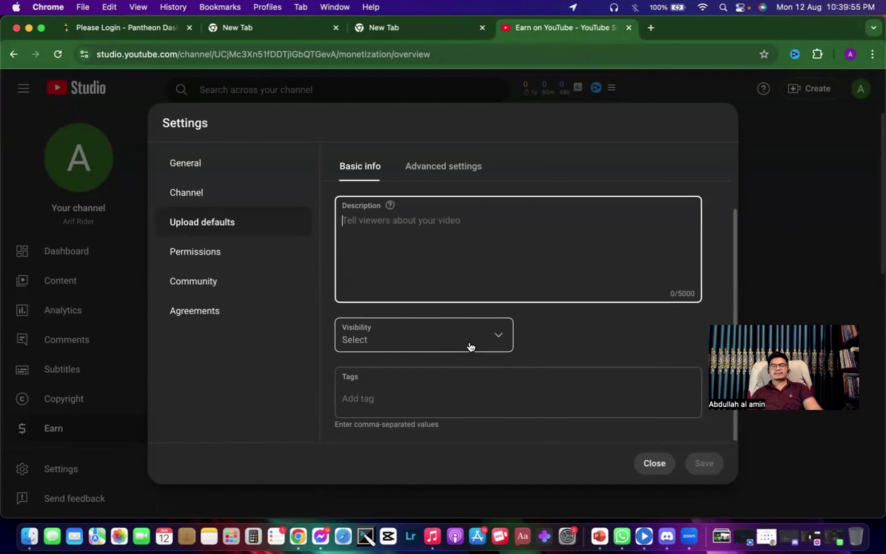
pyautogui.click(506, 335)
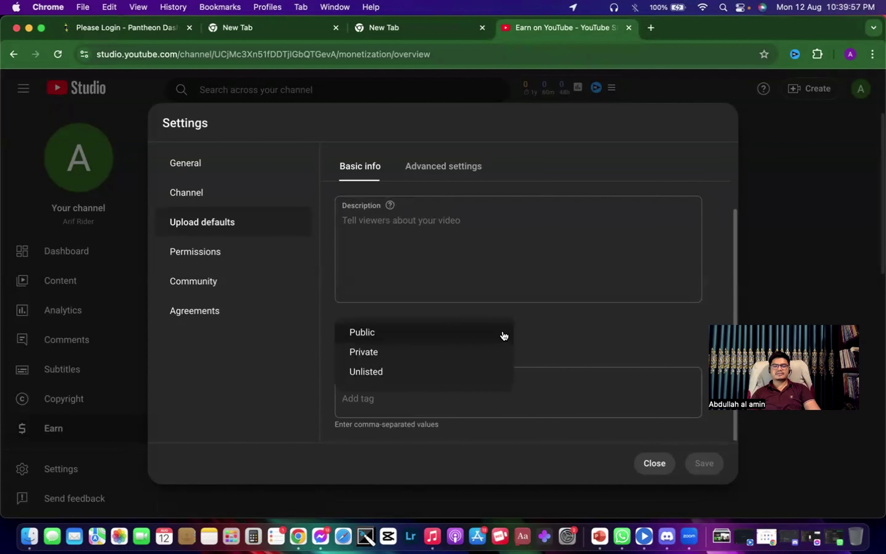
pyautogui.click(374, 343)
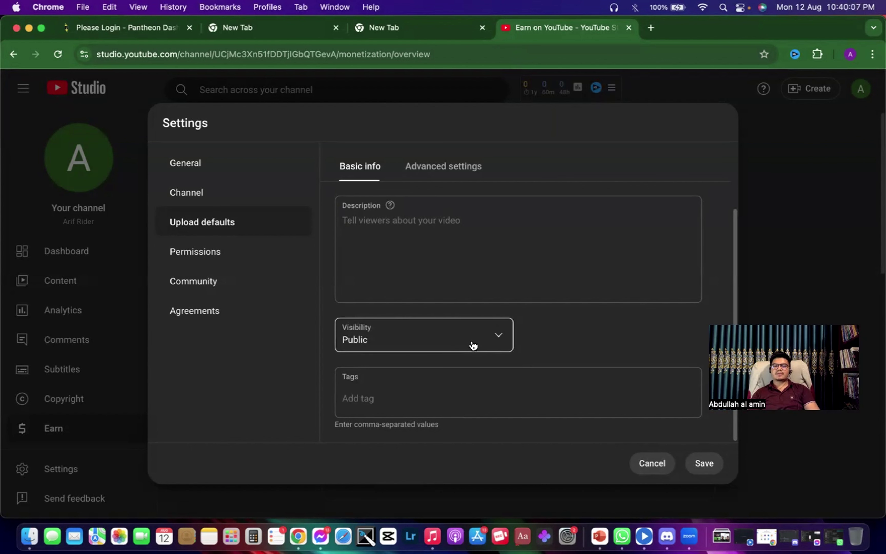
pyautogui.click(351, 398)
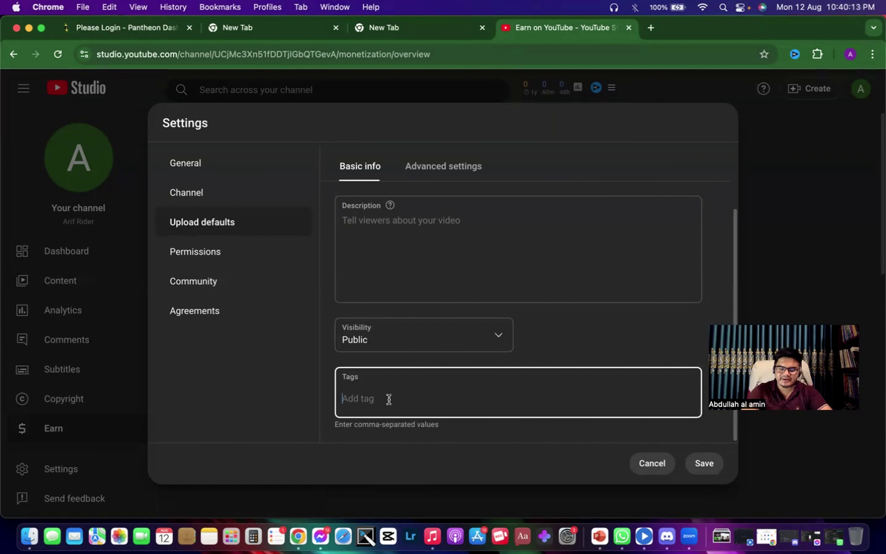
pyautogui.write('#')
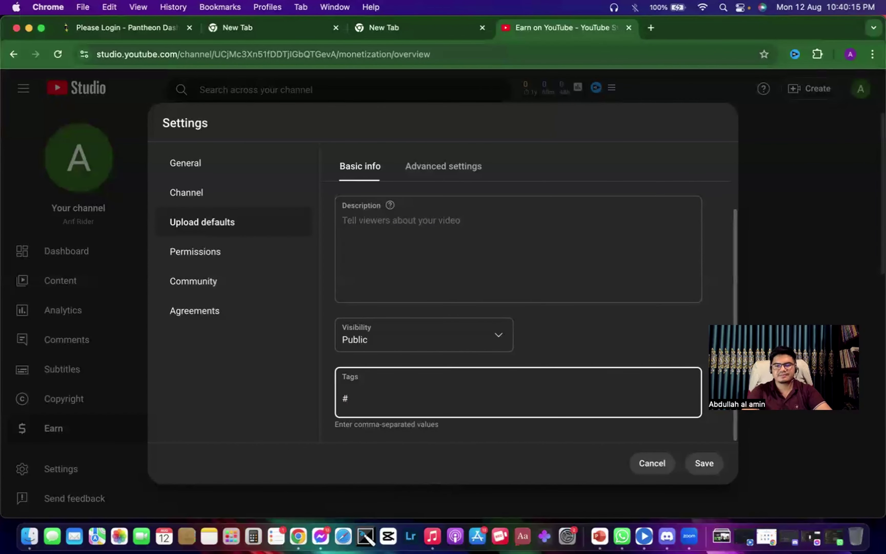
pyautogui.write('arif')
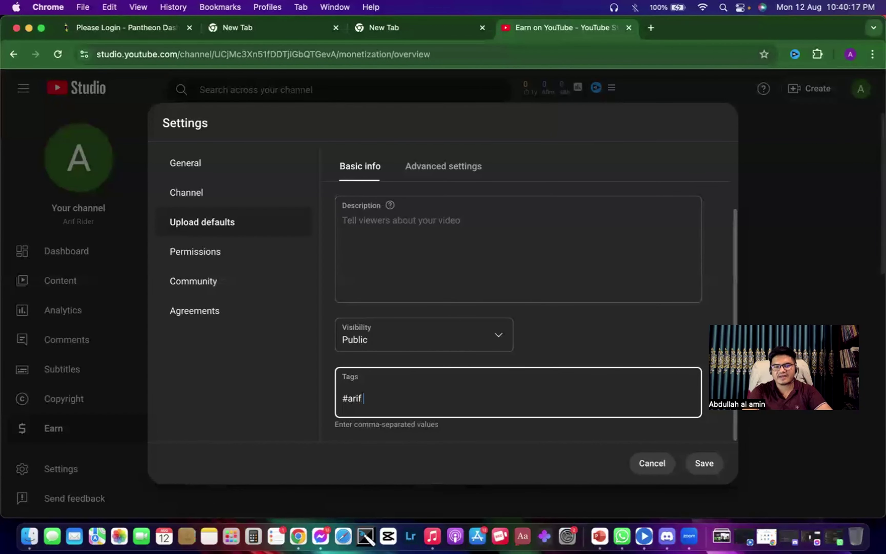
pyautogui.write(' b')
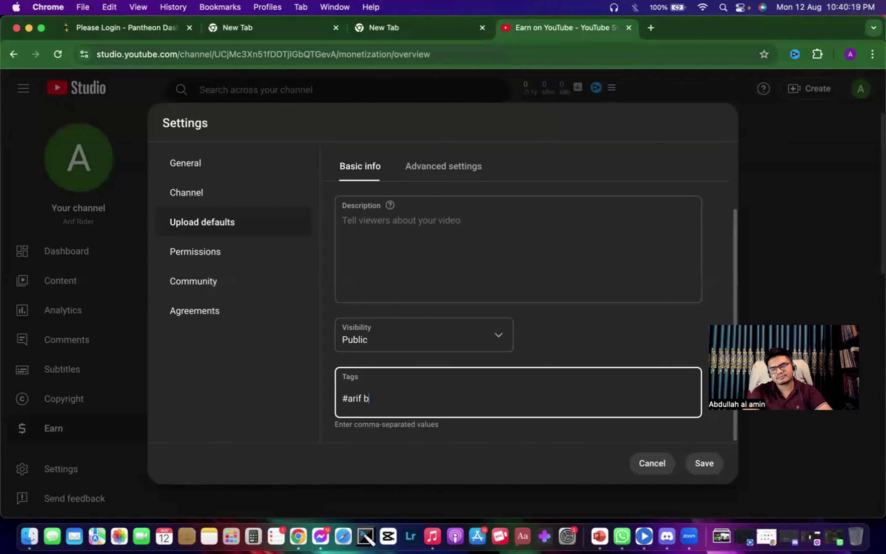
pyautogui.press('BackSpace')
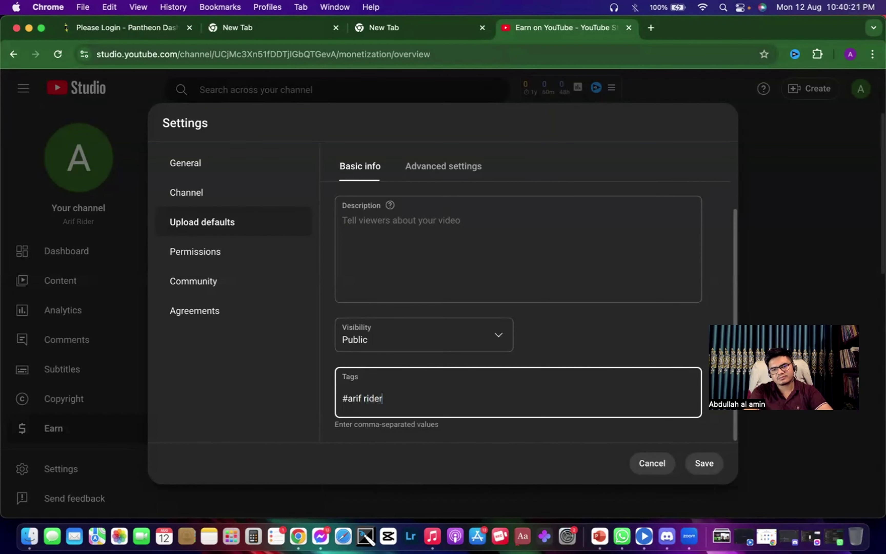
pyautogui.press('Return')
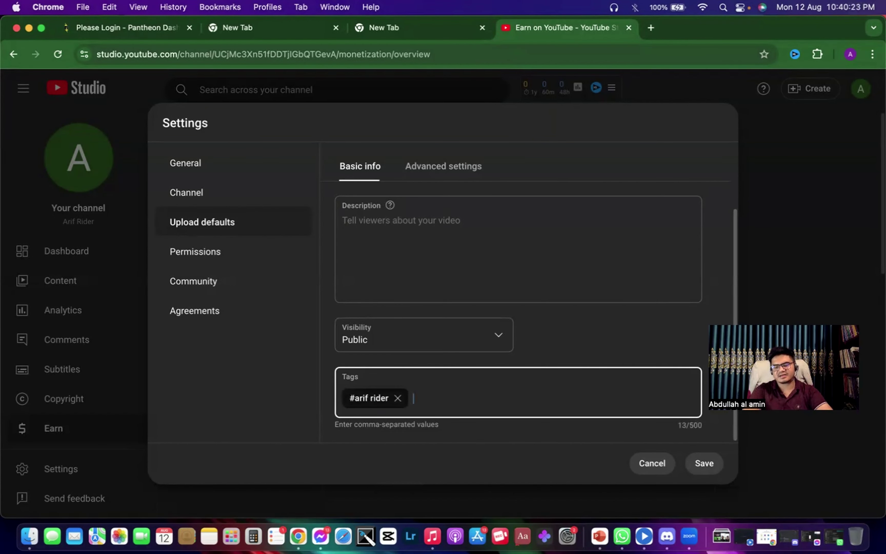
pyautogui.press('BackSpace')
pyautogui.press('BackSpace')
pyautogui.press('BackSpace')
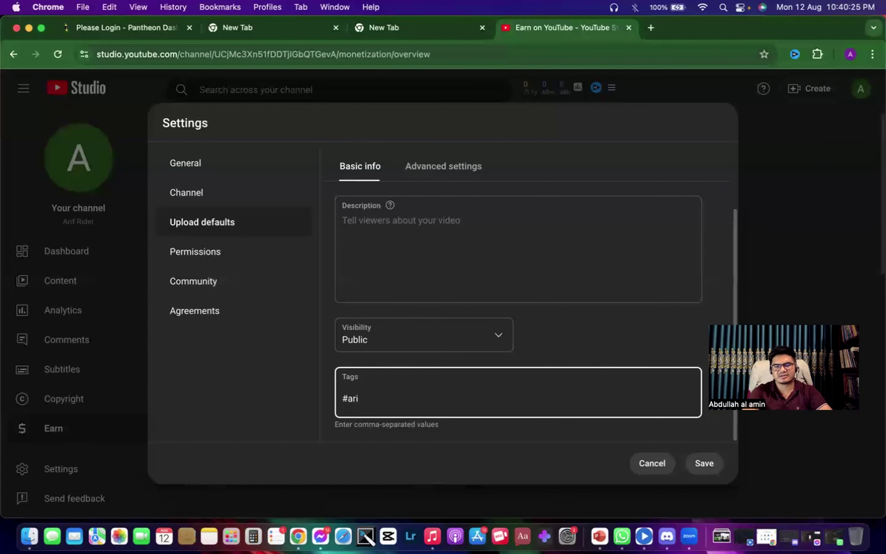
pyautogui.press('BackSpace')
pyautogui.press('BackSpace')
pyautogui.press('BackSpace')
pyautogui.press('BackSpace')
# Add three default upload tags: the channel name, the channel name with its words reversed, and "rider"
pyautogui.write('arif')
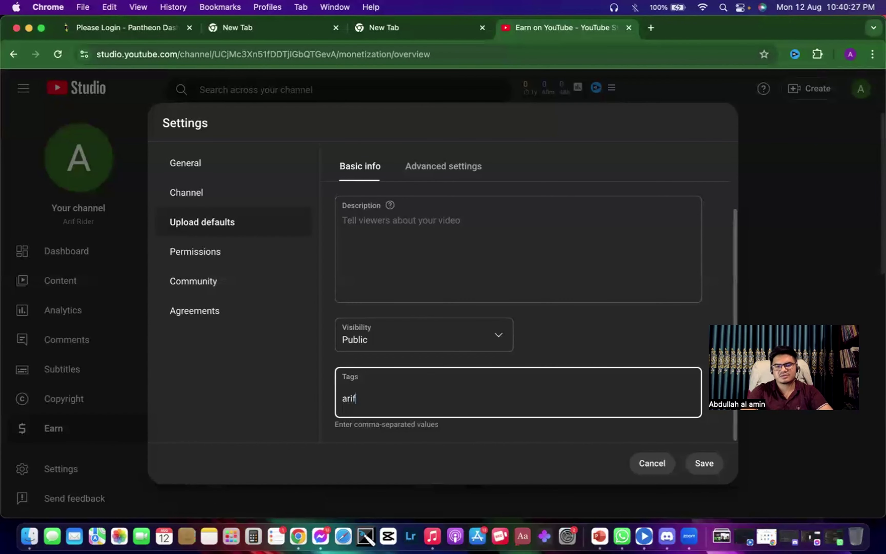
pyautogui.write(' rider')
pyautogui.press('Return')
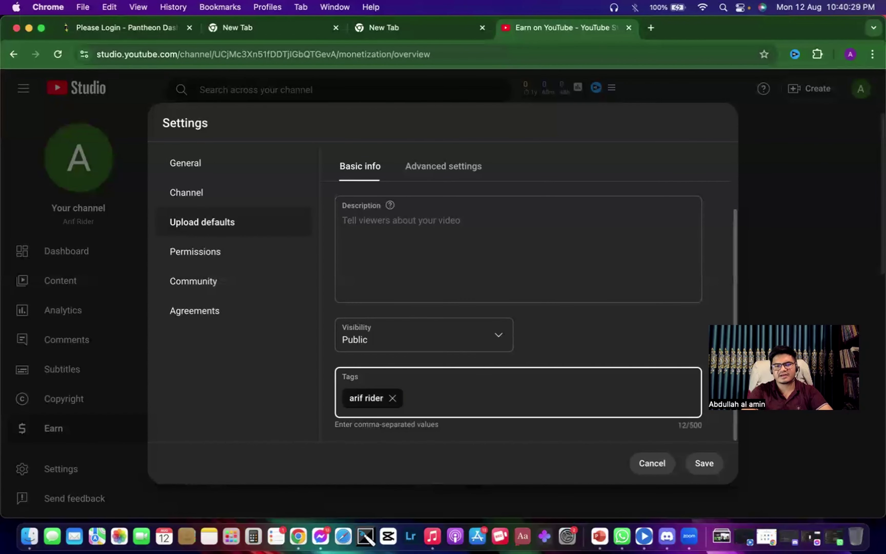
pyautogui.write('r')
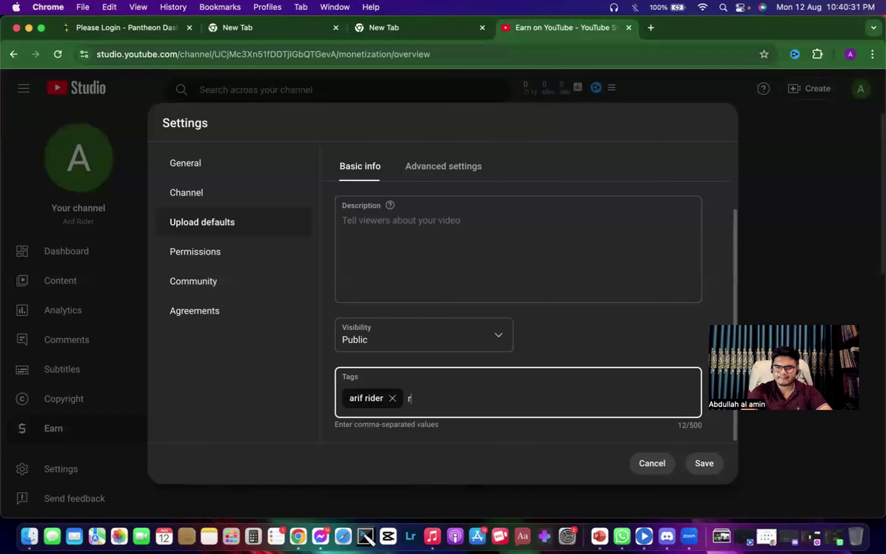
pyautogui.write('ider ar')
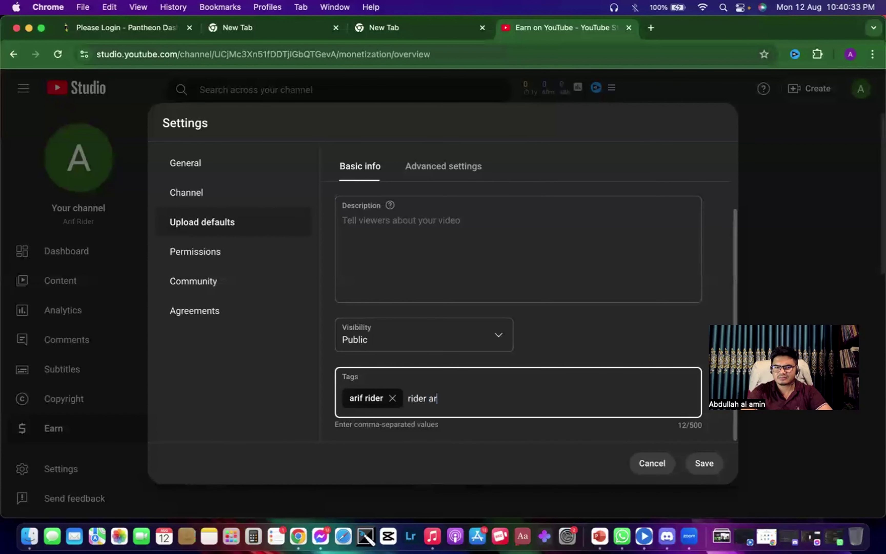
pyautogui.write('if')
pyautogui.press('Return')
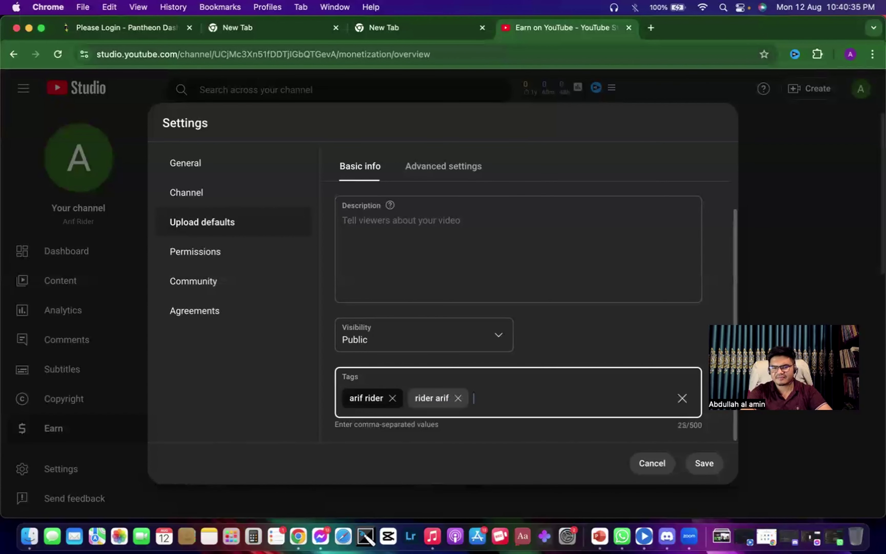
pyautogui.write('rider')
pyautogui.press('Return')
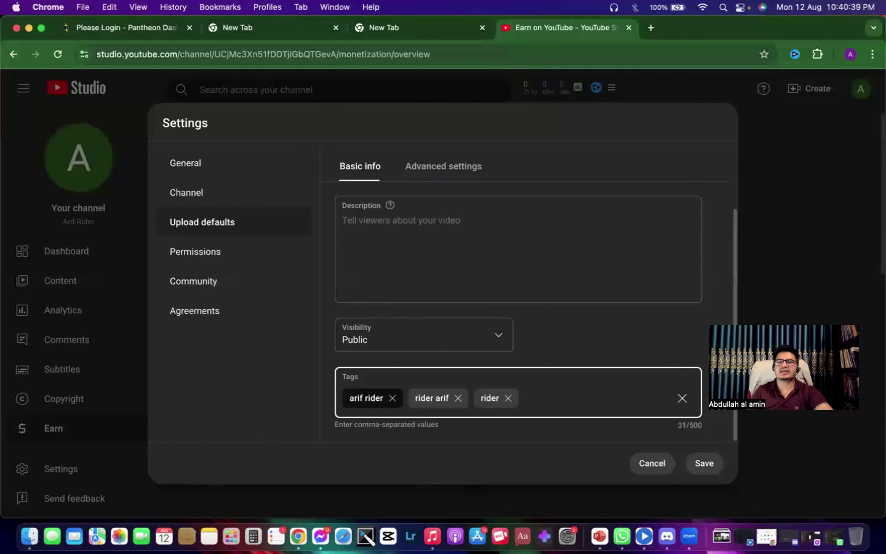
# In the upload defaults' advanced settings, set the video language to Bangla and save the settings
pyautogui.click(427, 170)
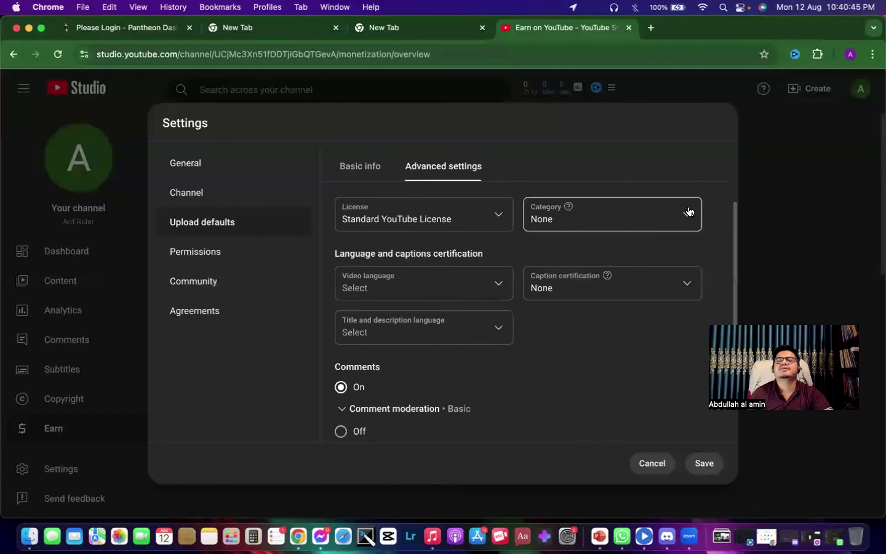
pyautogui.click(502, 289)
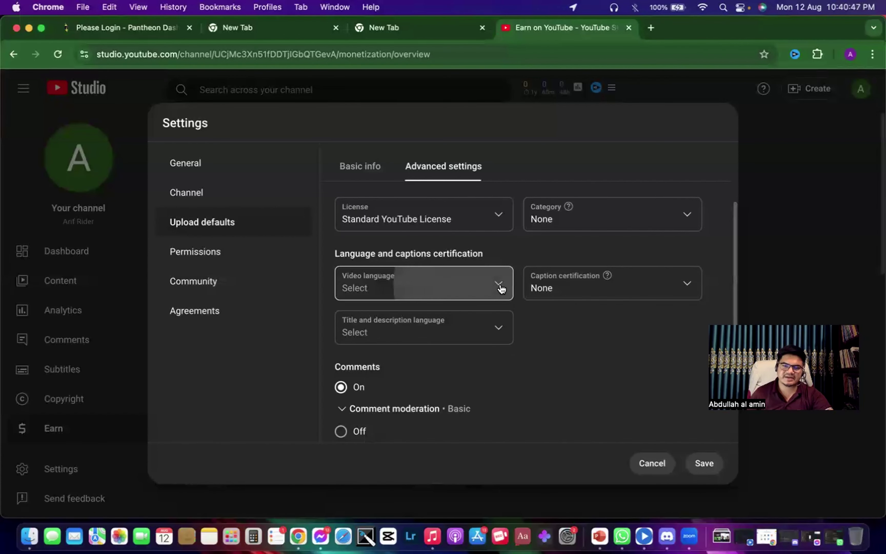
pyautogui.scroll(-5, 393, 451)
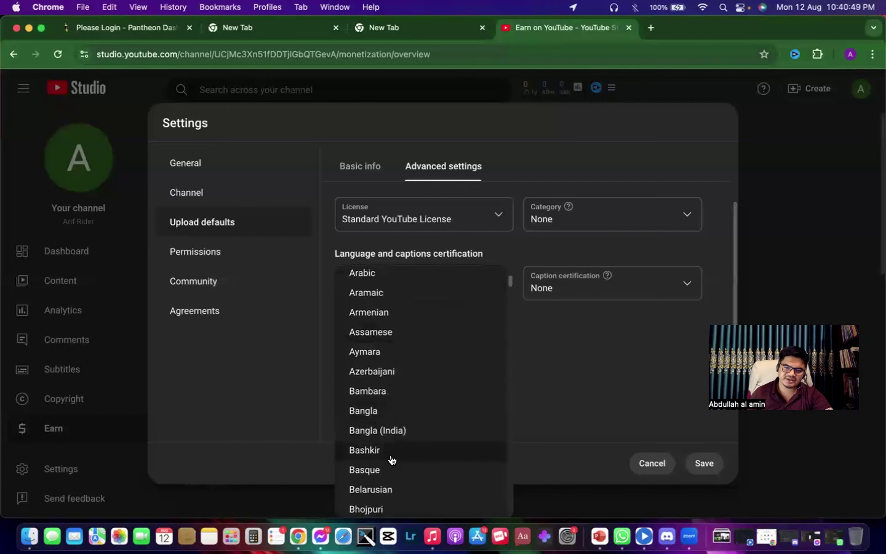
pyautogui.scroll(-6, 392, 460)
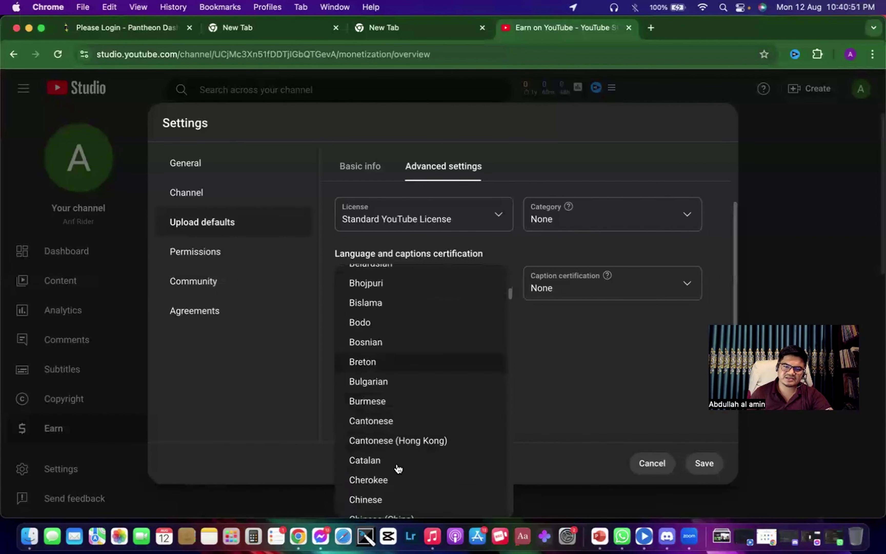
pyautogui.scroll(-8, 398, 470)
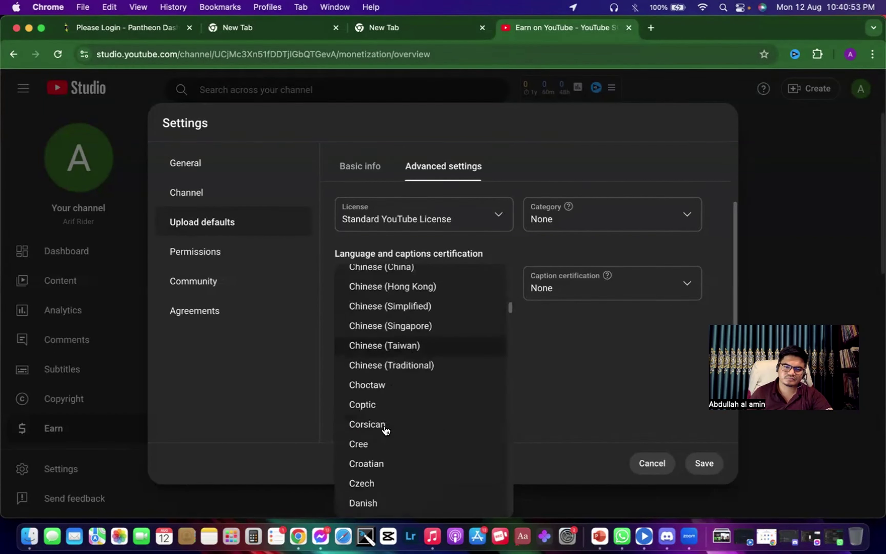
pyautogui.scroll(-6, 385, 431)
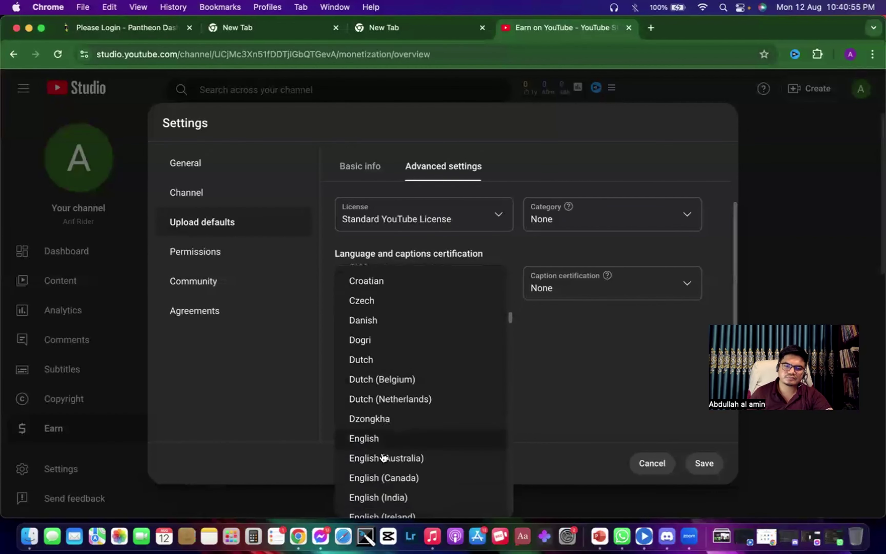
pyautogui.scroll(-15, 383, 458)
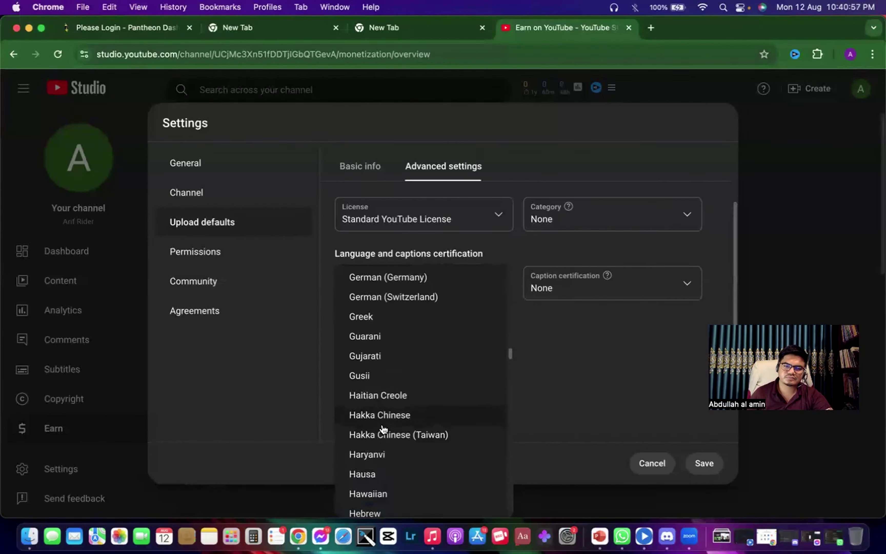
pyautogui.scroll(-20, 382, 428)
pyautogui.scroll(14, 383, 418)
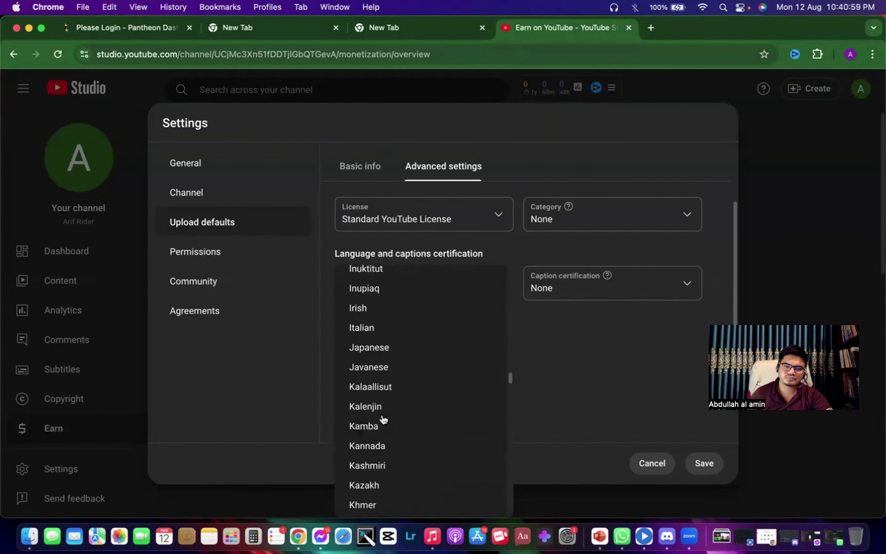
pyautogui.scroll(20, 385, 420)
pyautogui.scroll(-5, 401, 340)
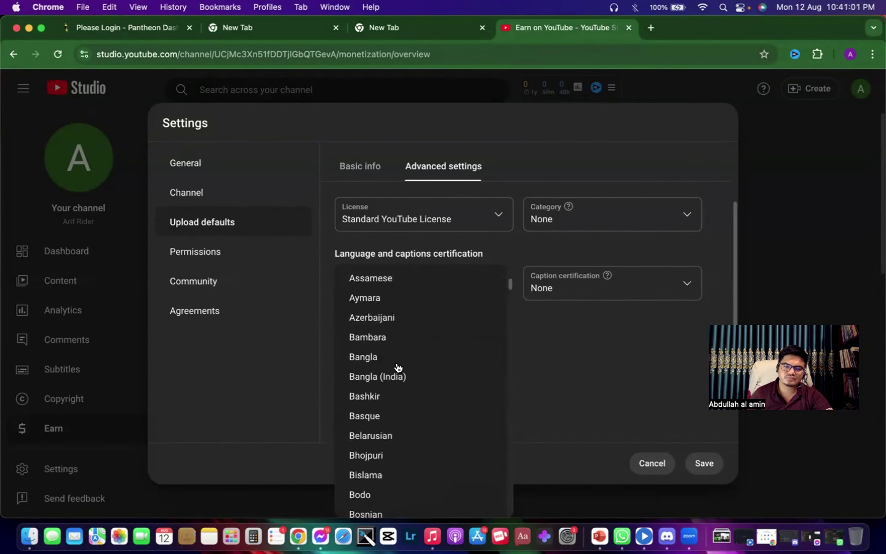
pyautogui.scroll(-3, 400, 367)
pyautogui.scroll(2, 400, 368)
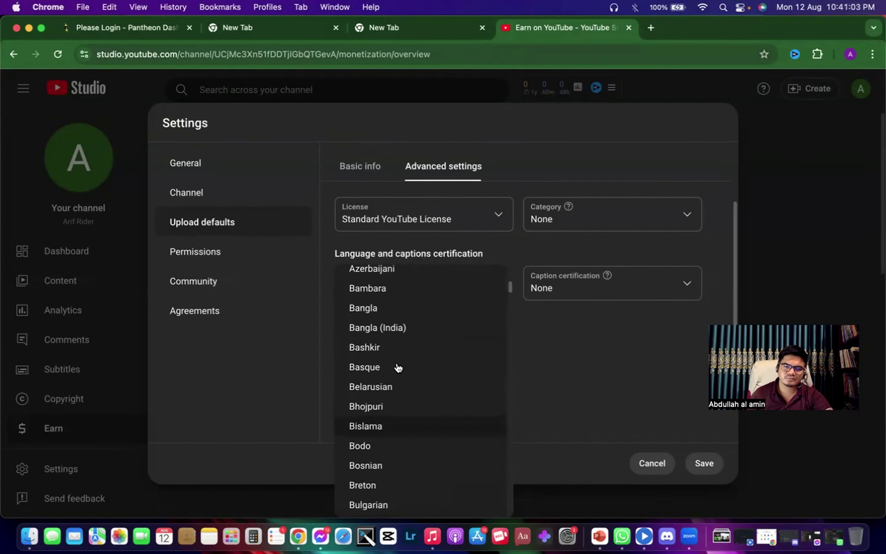
pyautogui.click(361, 308)
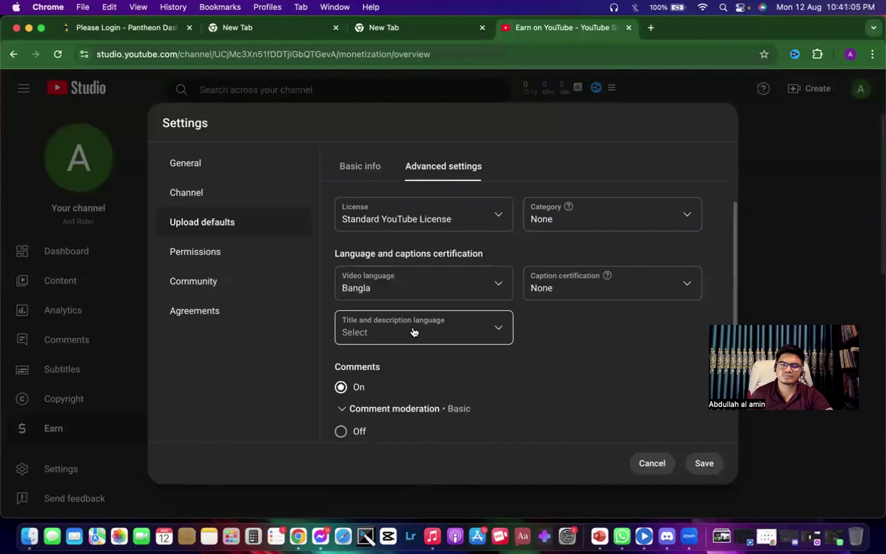
pyautogui.scroll(-3, 458, 335)
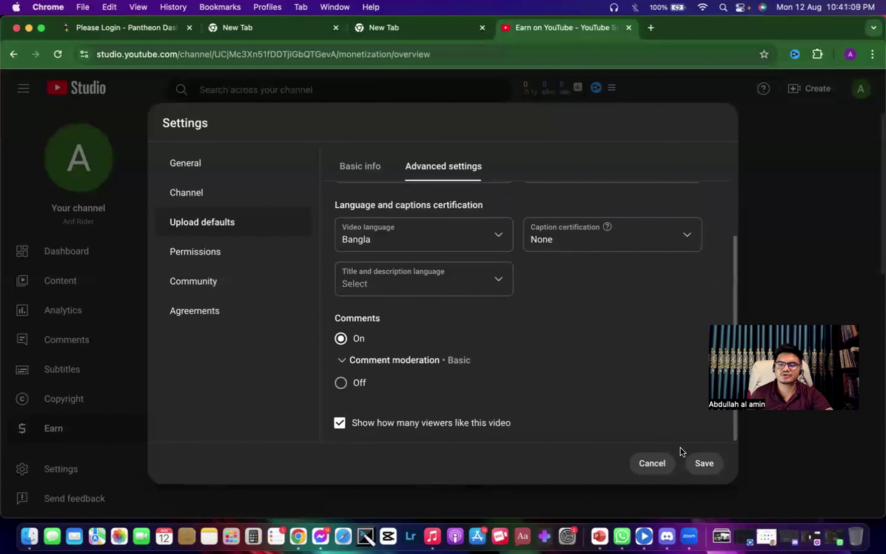
pyautogui.click(707, 463)
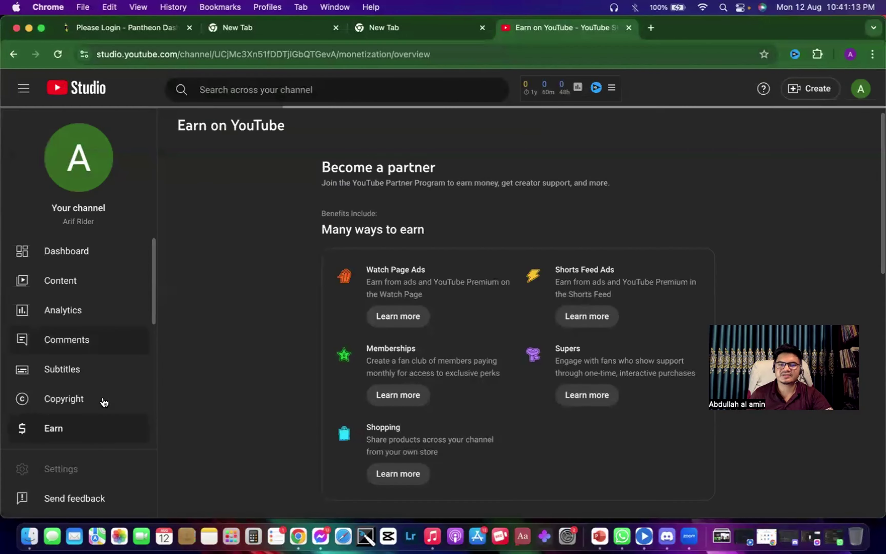
# Reopen the settings, examine the Permissions, Community and Agreements sections, and close the settings without making changes
pyautogui.scroll(-5, 105, 403)
pyautogui.click(62, 467)
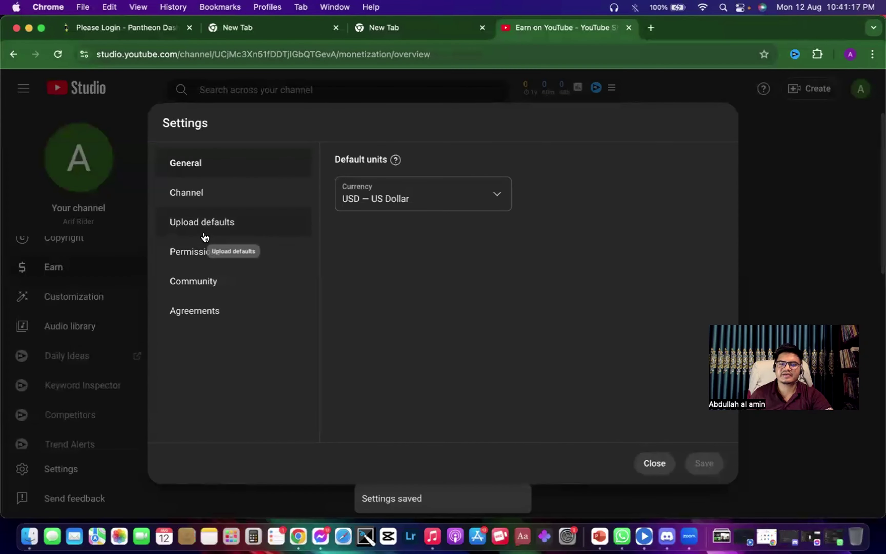
pyautogui.click(194, 253)
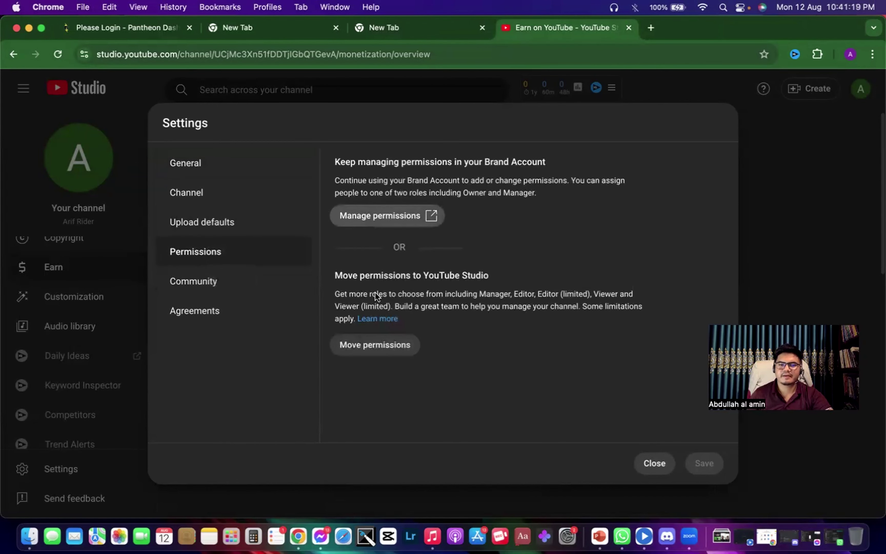
pyautogui.click(196, 282)
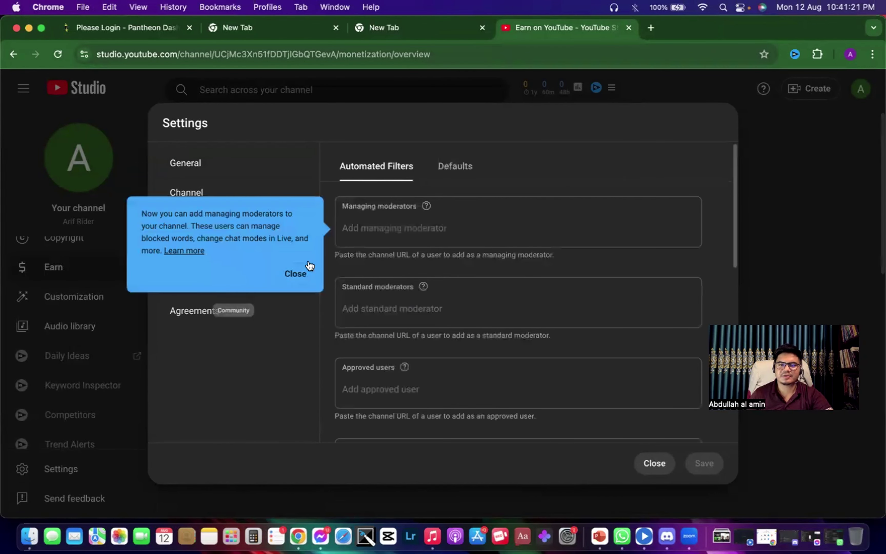
pyautogui.scroll(-5, 392, 245)
pyautogui.click(196, 310)
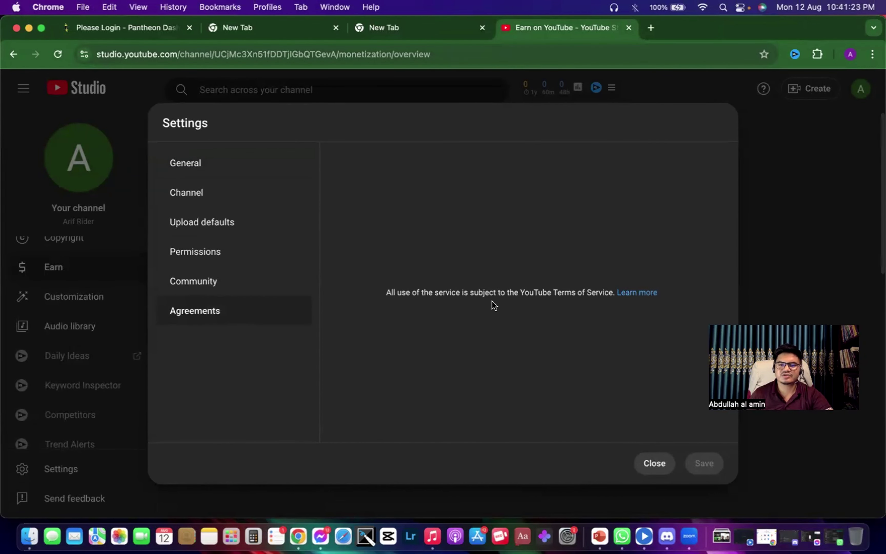
pyautogui.click(655, 463)
pyautogui.scroll(-4, 95, 378)
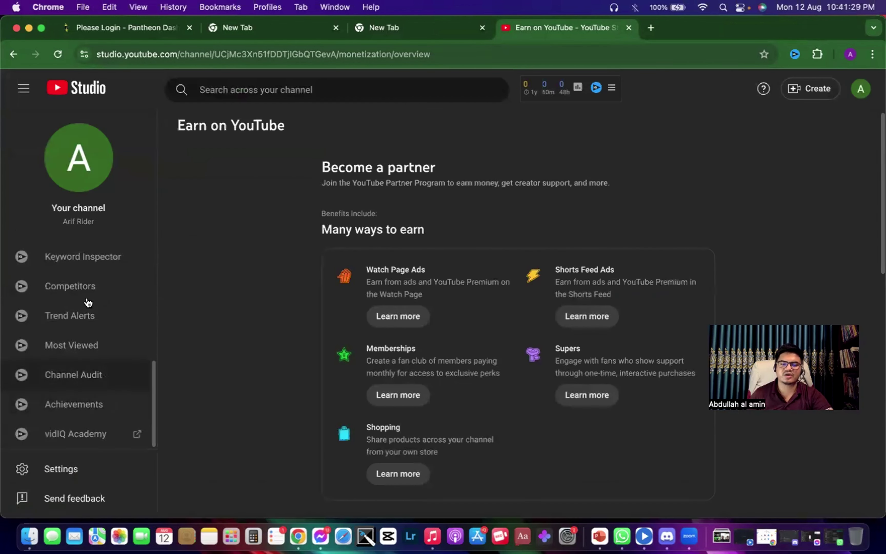
pyautogui.scroll(4, 87, 310)
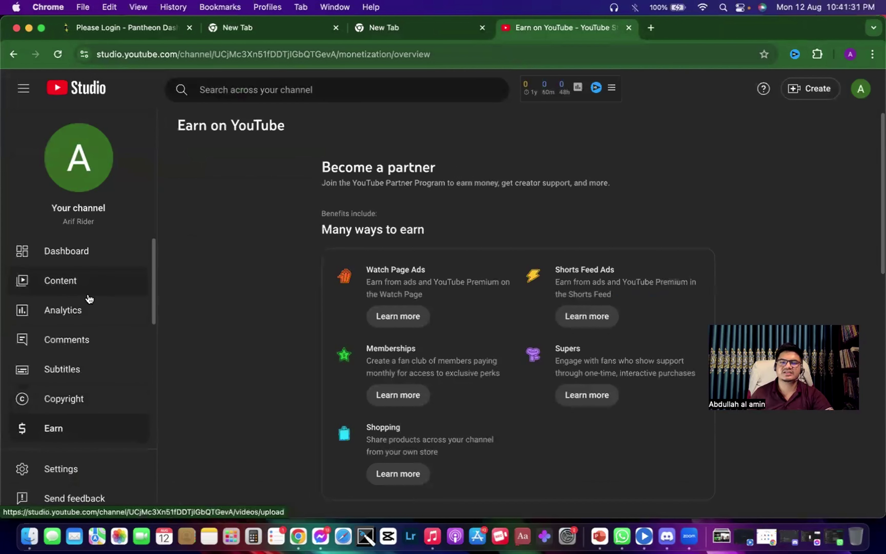
# Go to your own channel page, open its channel customization, and dismiss the dark theme notice
pyautogui.scroll(1, 301, 286)
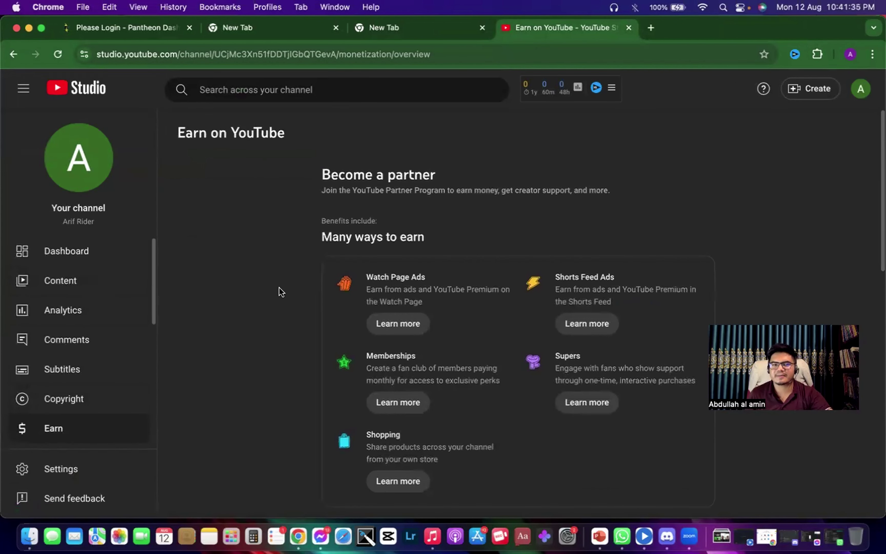
pyautogui.click(860, 95)
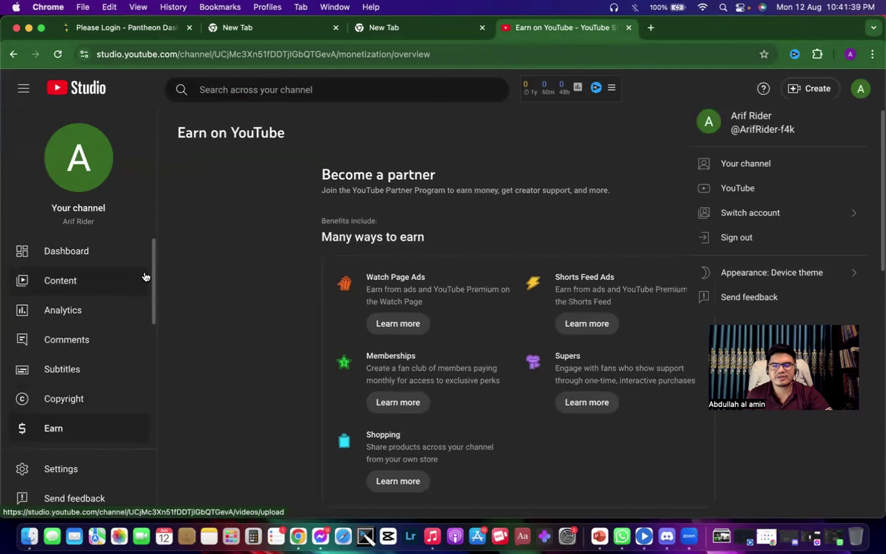
pyautogui.click(745, 165)
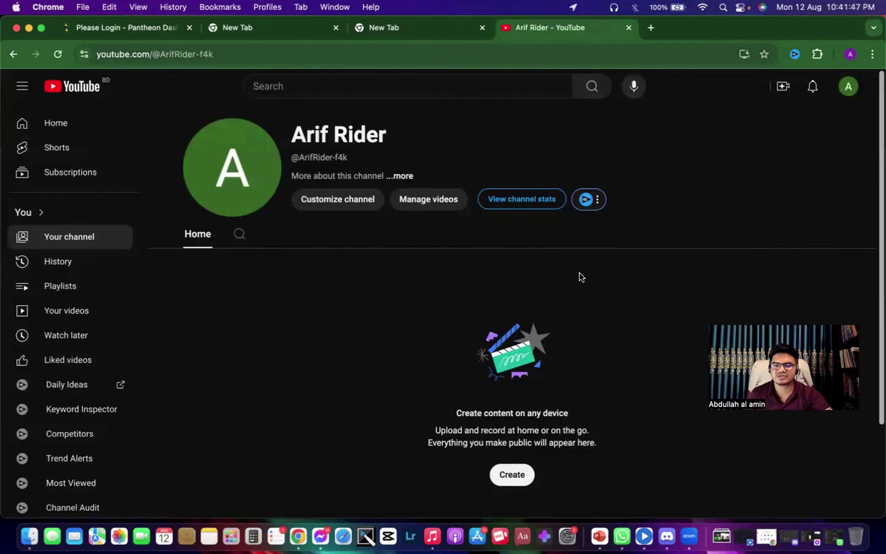
pyautogui.click(848, 87)
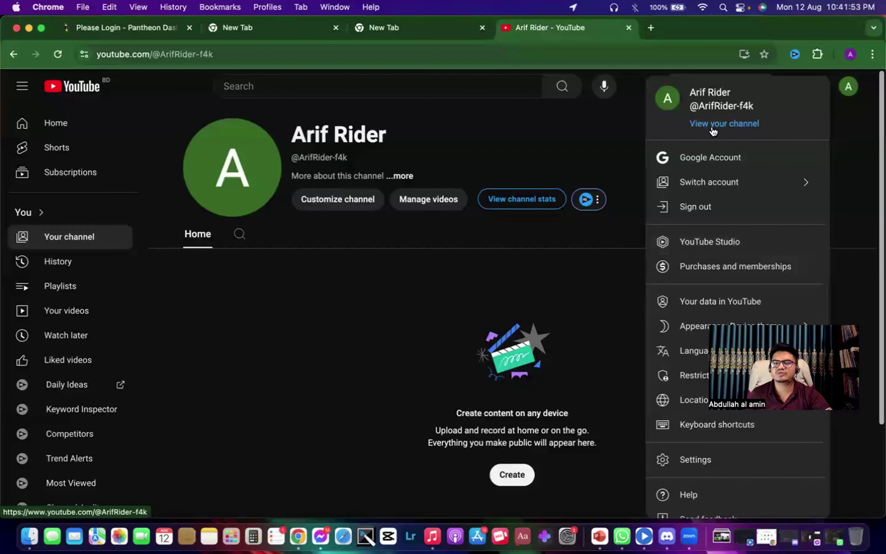
pyautogui.click(567, 153)
pyautogui.scroll(-3, 332, 346)
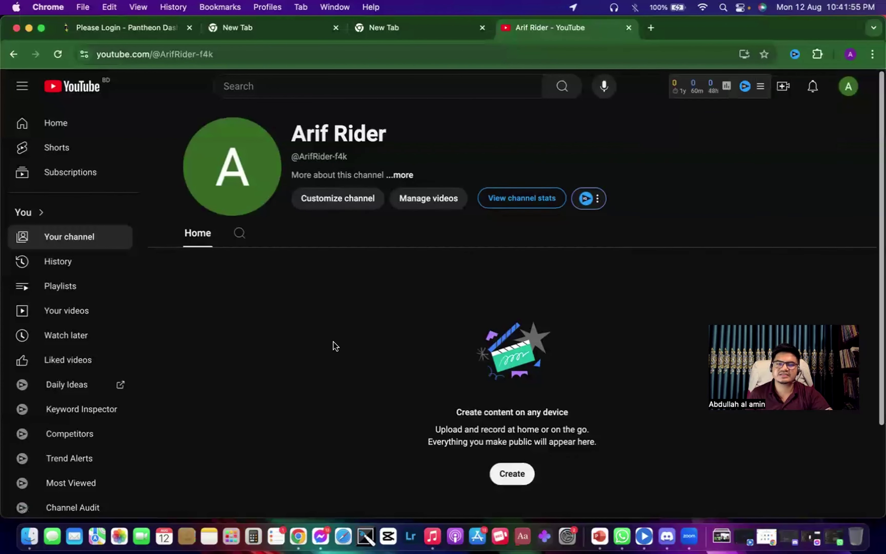
pyautogui.scroll(3, 335, 347)
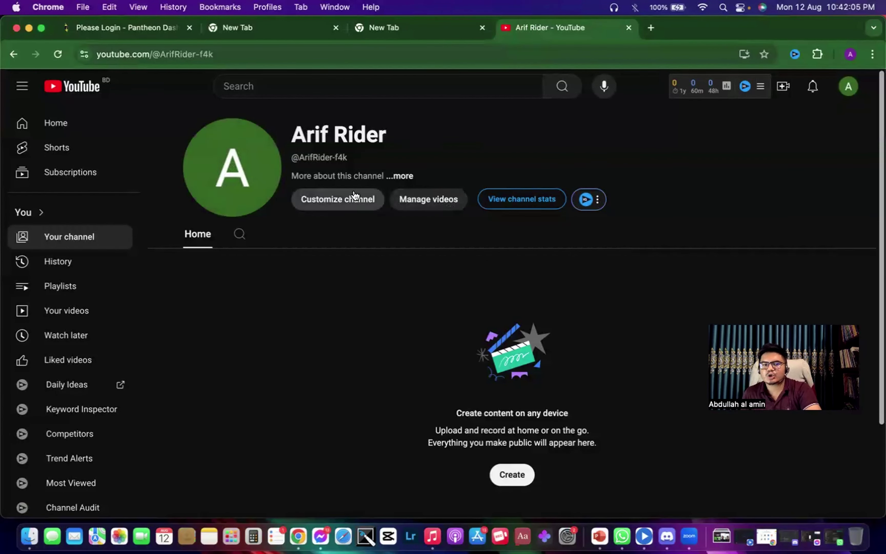
pyautogui.click(348, 200)
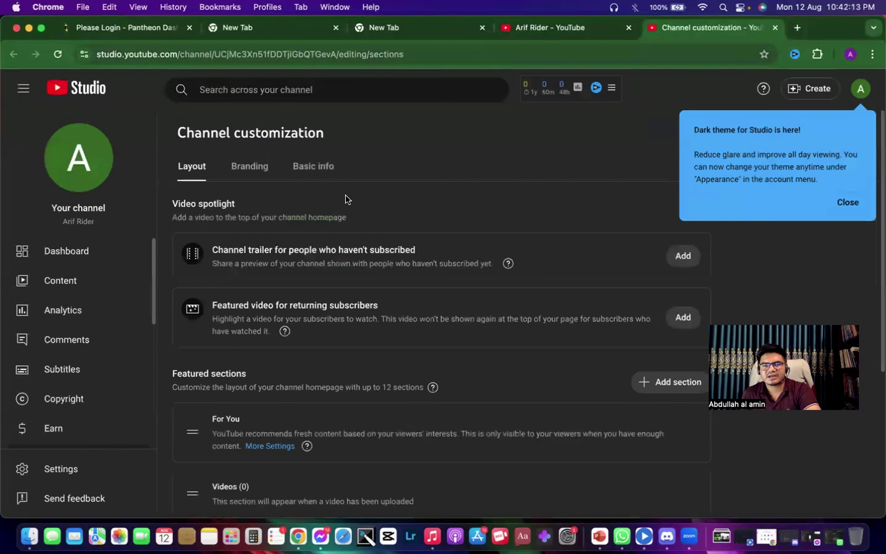
pyautogui.click(848, 202)
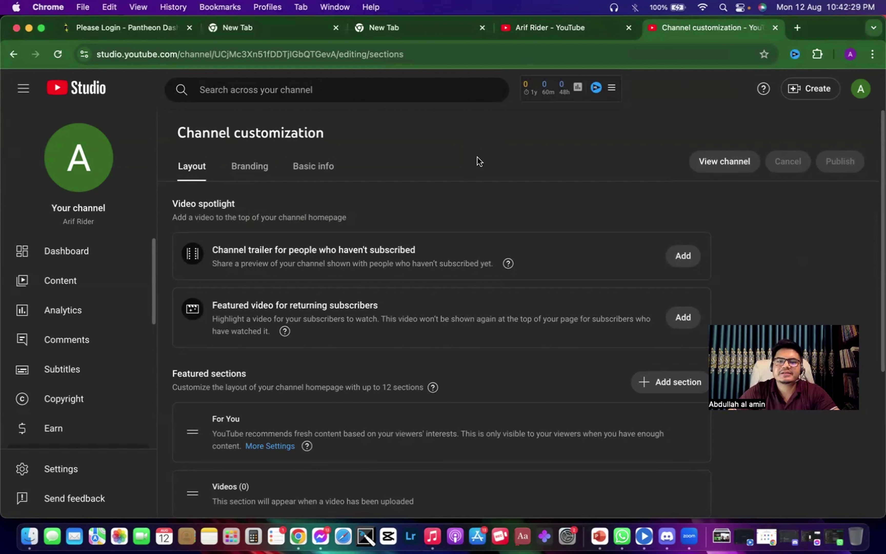
# Look through the Layout, Branding and Basic info sections of the channel customization
pyautogui.click(239, 167)
pyautogui.click(326, 174)
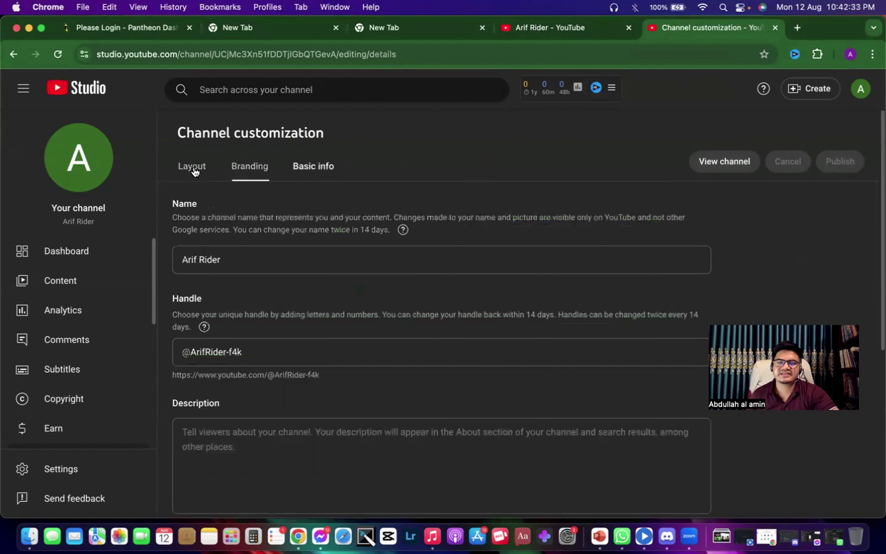
pyautogui.click(189, 167)
pyautogui.click(250, 170)
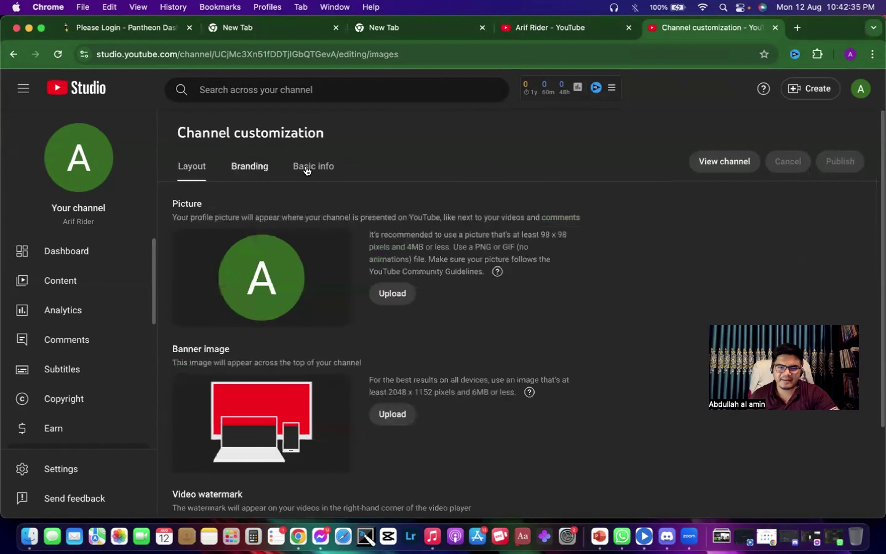
pyautogui.click(311, 165)
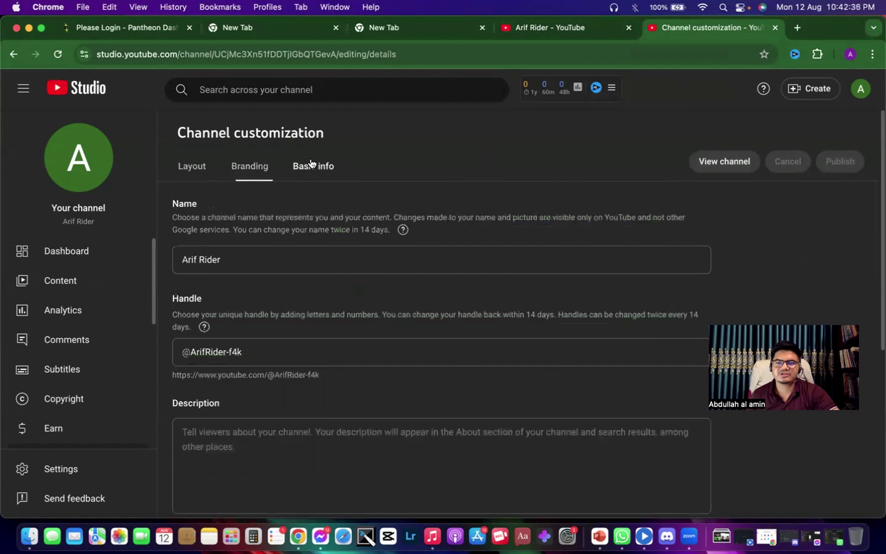
# Examine the video spotlight and featured sections options in the channel's Layout customization
pyautogui.click(190, 169)
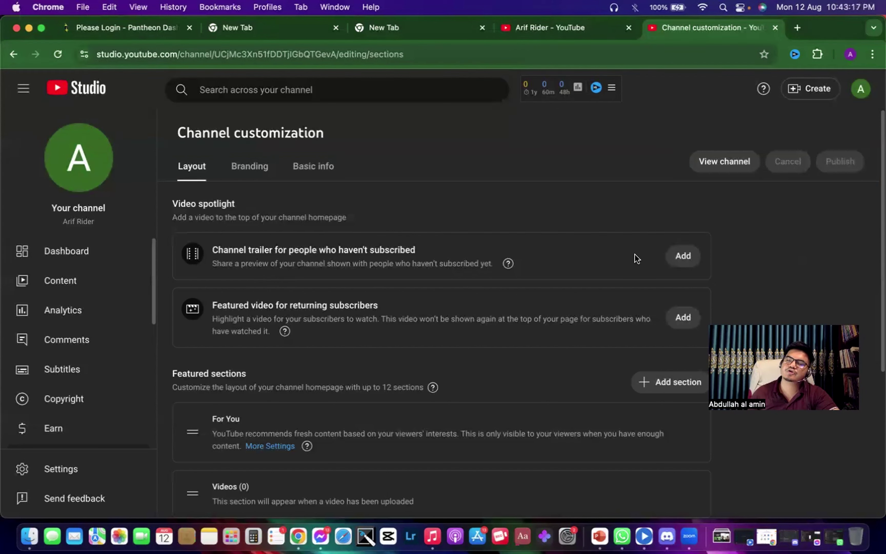
pyautogui.scroll(-1, 536, 253)
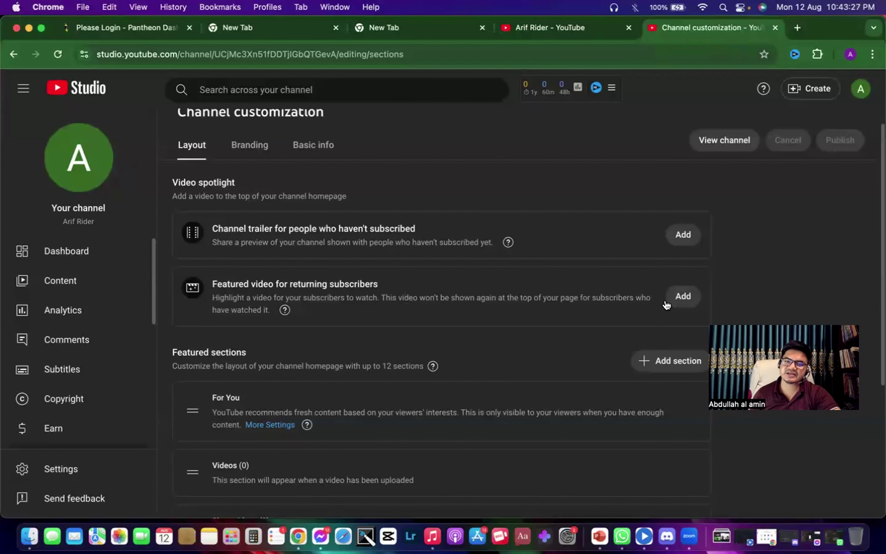
pyautogui.scroll(2, 641, 302)
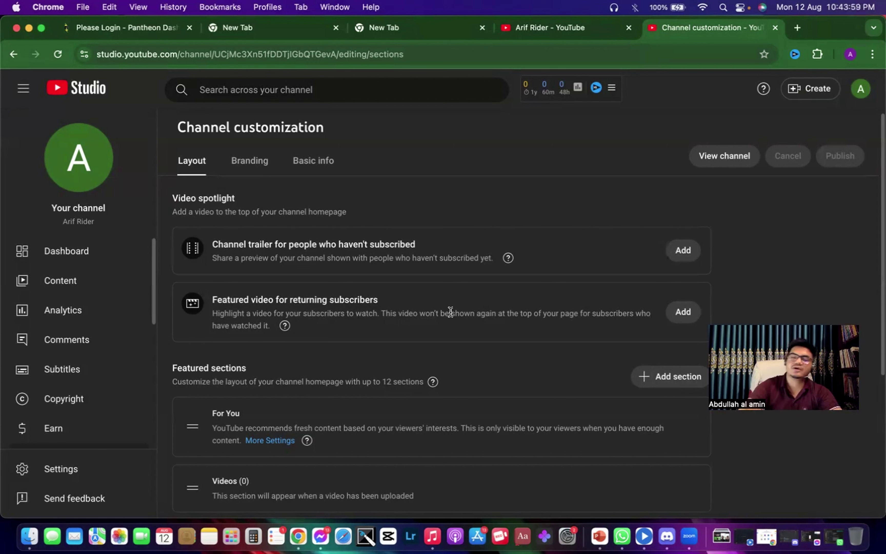
pyautogui.scroll(-3, 411, 218)
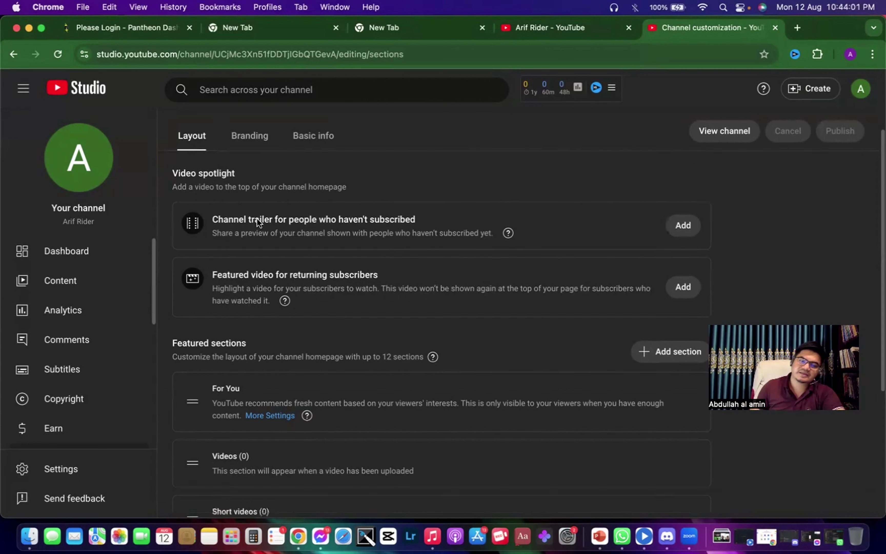
pyautogui.scroll(-1, 457, 212)
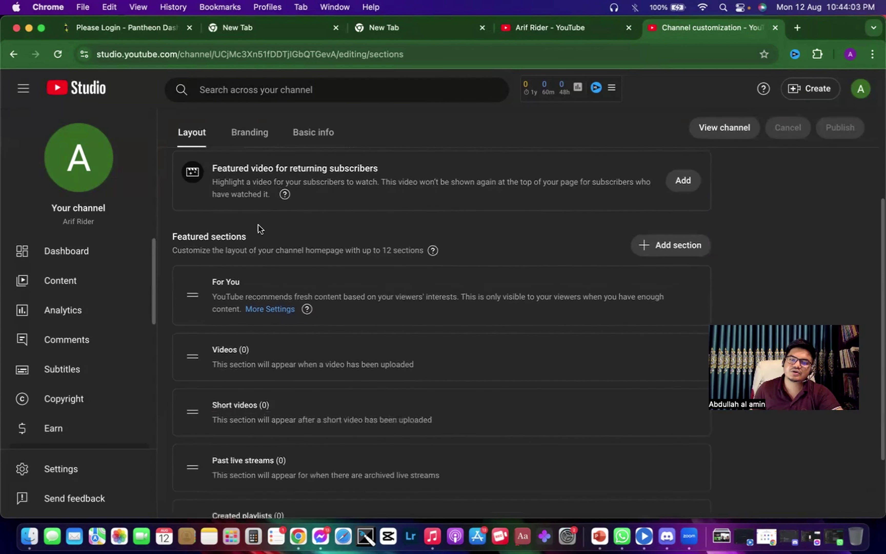
pyautogui.scroll(-1, 259, 240)
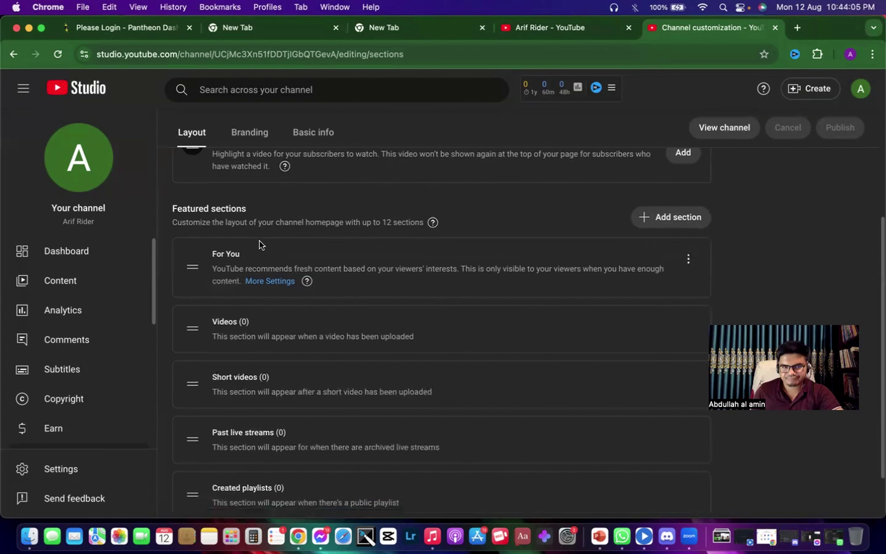
pyautogui.scroll(-1, 259, 257)
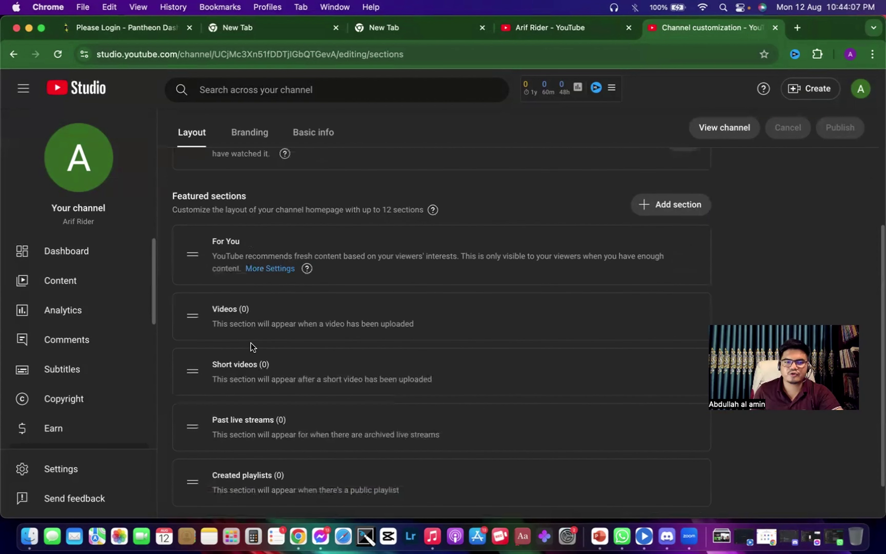
pyautogui.scroll(-2, 256, 351)
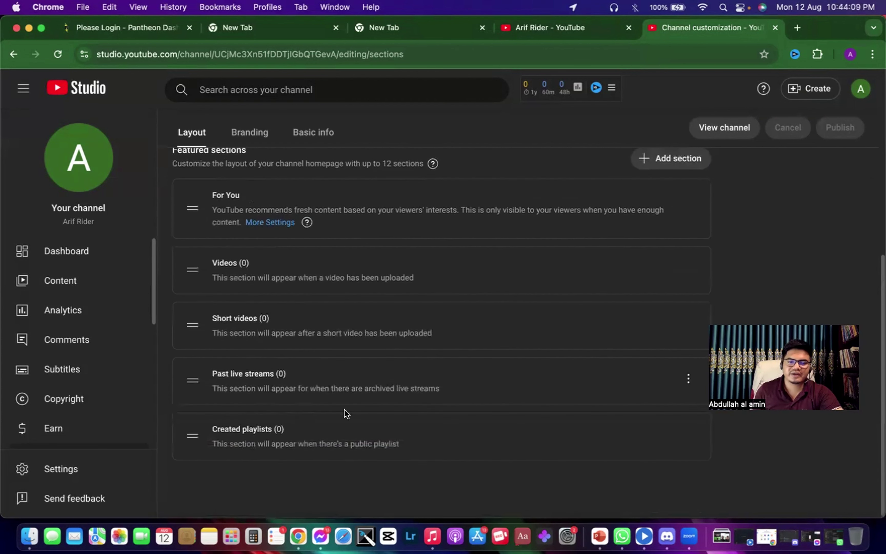
pyautogui.scroll(6, 410, 388)
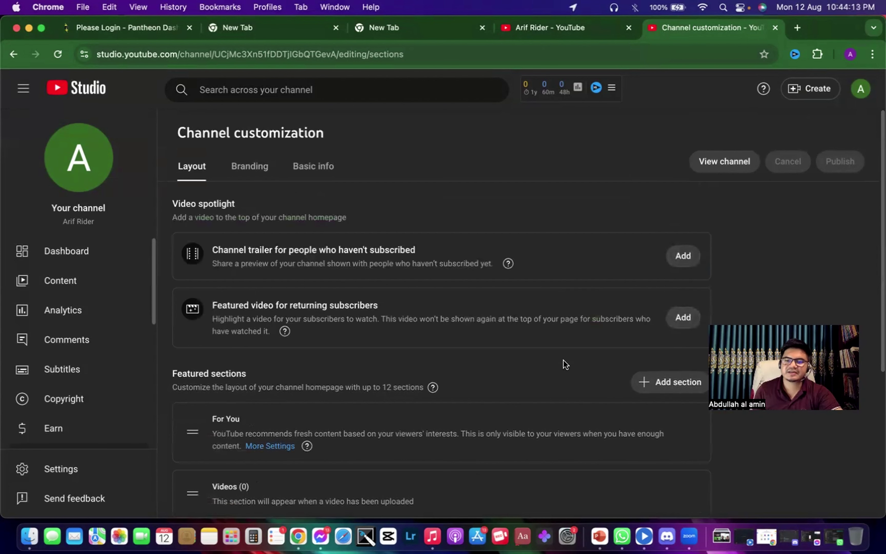
pyautogui.scroll(-5, 498, 348)
pyautogui.scroll(5, 389, 353)
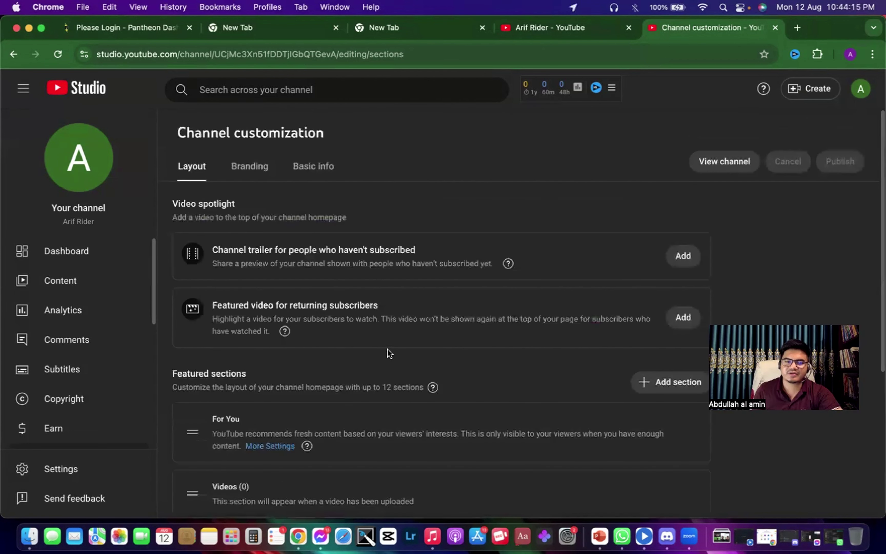
# Open the Branding customization, and search Google in a new tab for "youtube logo size in pixels"
pyautogui.click(248, 167)
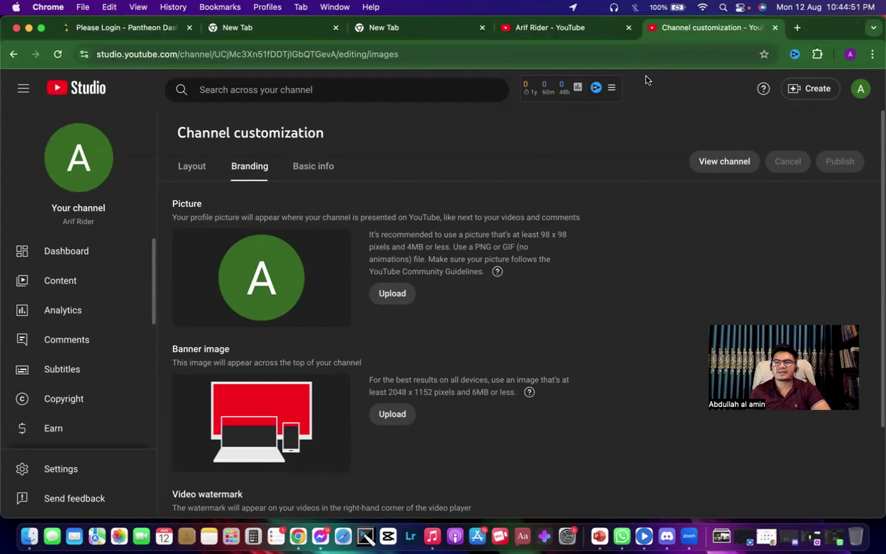
pyautogui.click(797, 23)
pyautogui.click(446, 283)
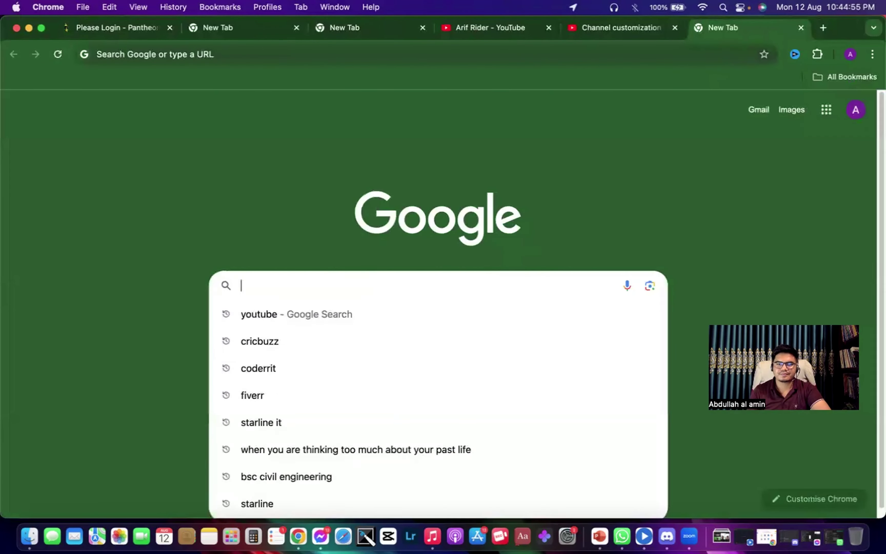
pyautogui.write('youtr')
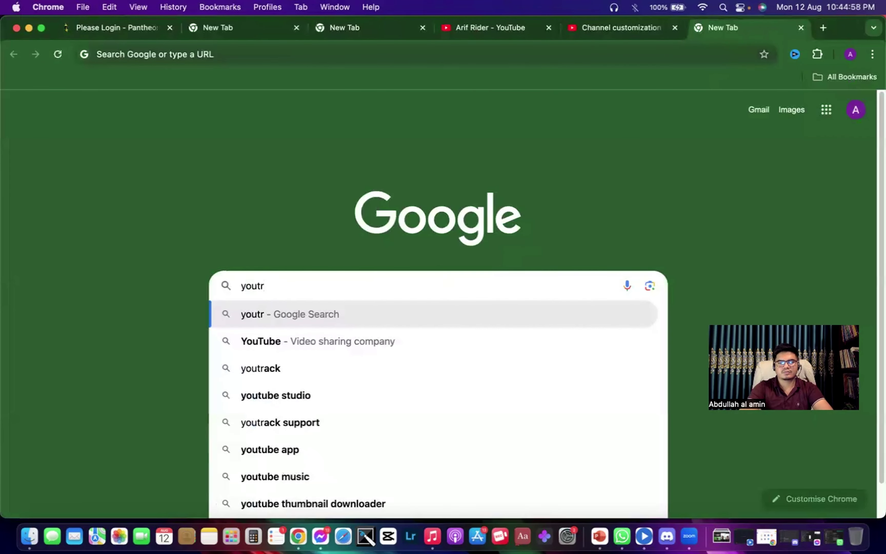
pyautogui.press('BackSpace')
pyautogui.write('ub')
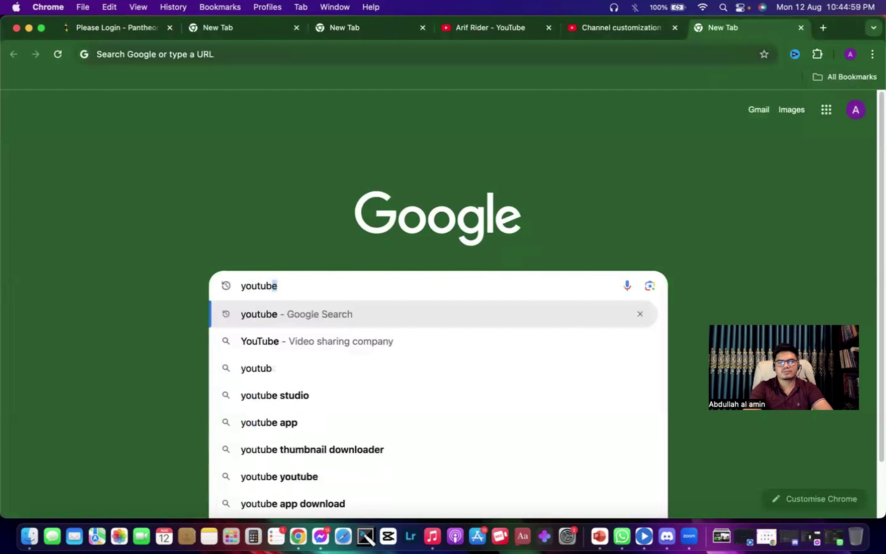
pyautogui.write('e logo size')
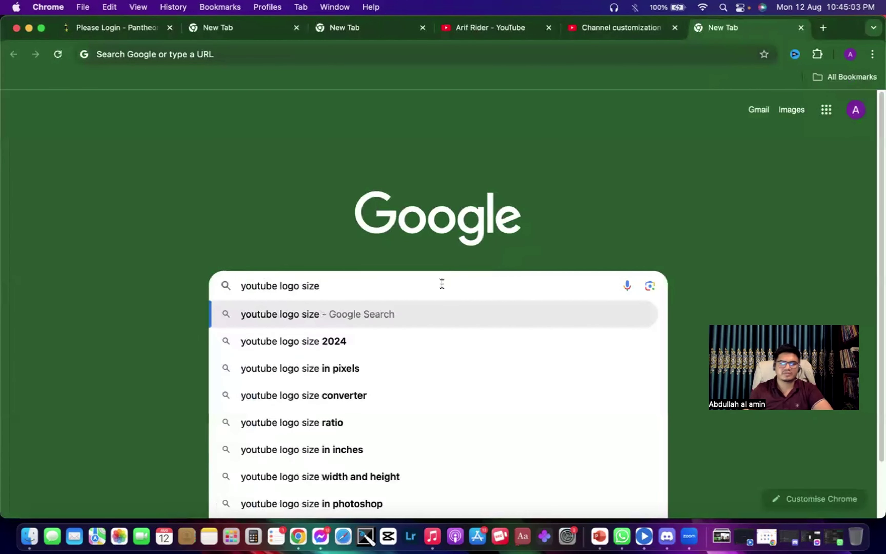
pyautogui.click(331, 368)
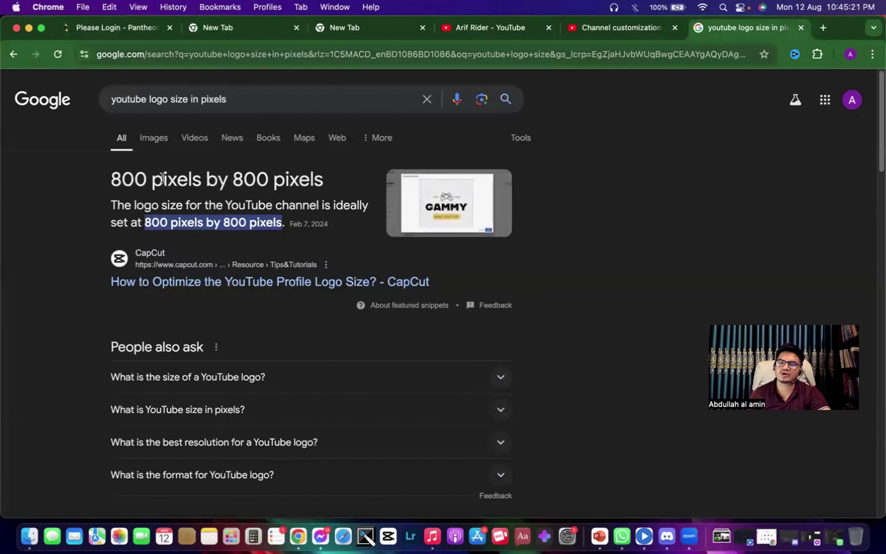
# Return to the Branding customization and examine the banner image and video watermark requirements
pyautogui.click(618, 30)
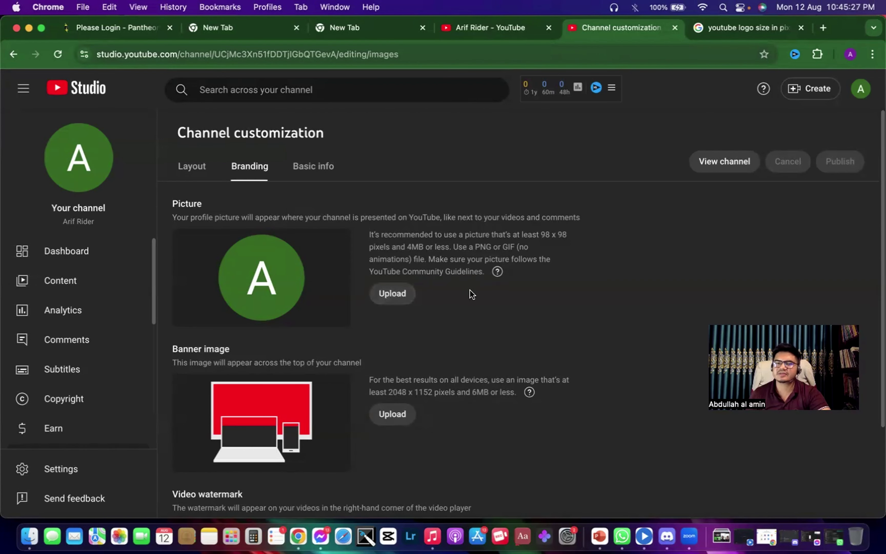
pyautogui.scroll(-5, 470, 293)
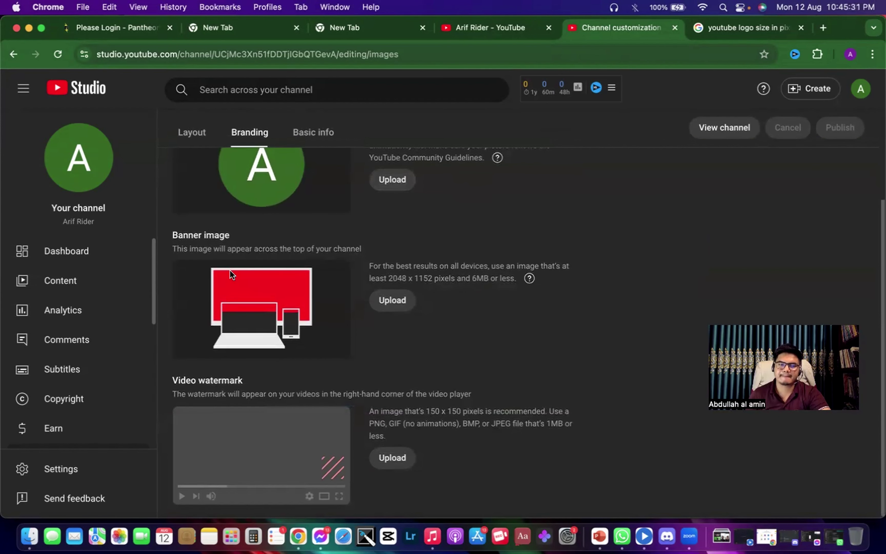
pyautogui.scroll(1, 292, 261)
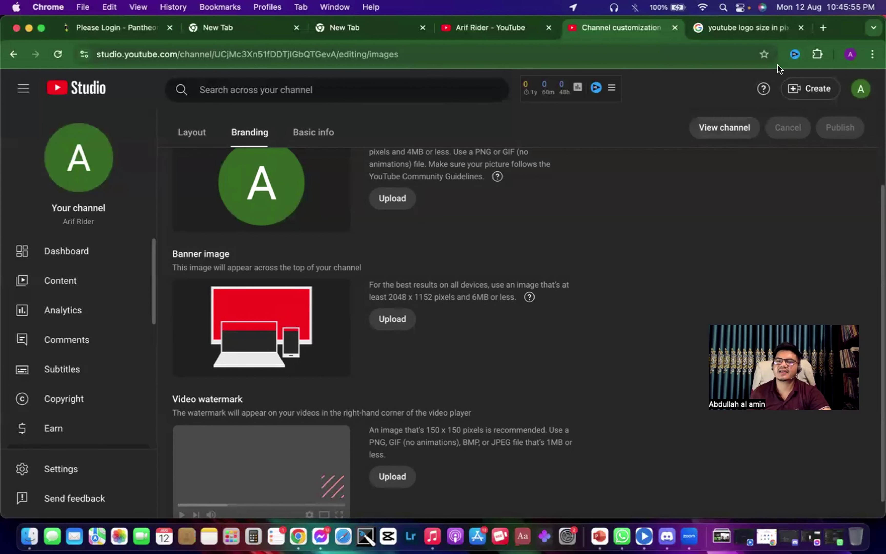
# Search Google for "youtube banner size" and show the image results
pyautogui.click(824, 28)
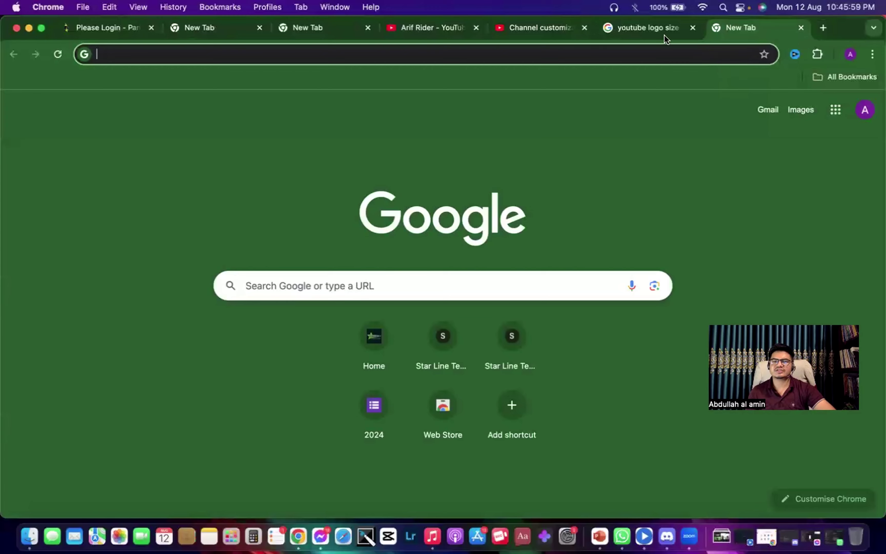
pyautogui.click(643, 21)
pyautogui.click(360, 99)
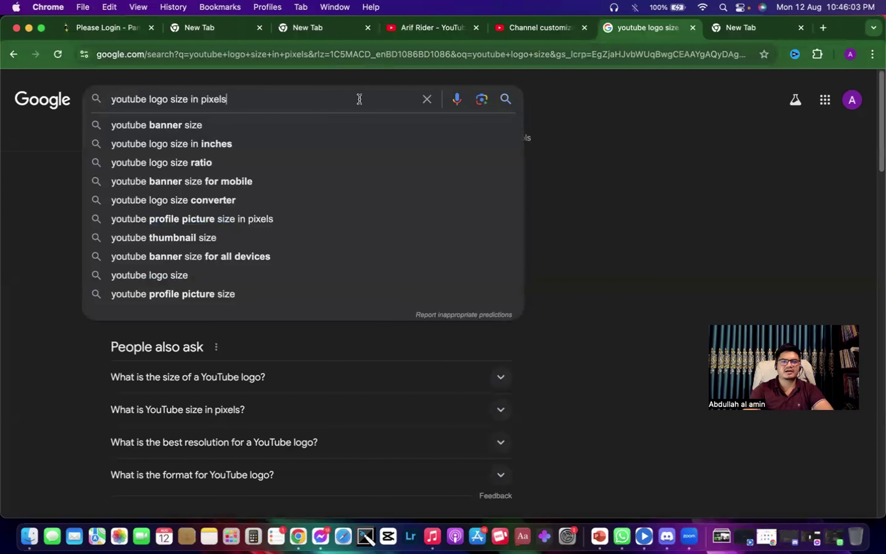
pyautogui.click(197, 120)
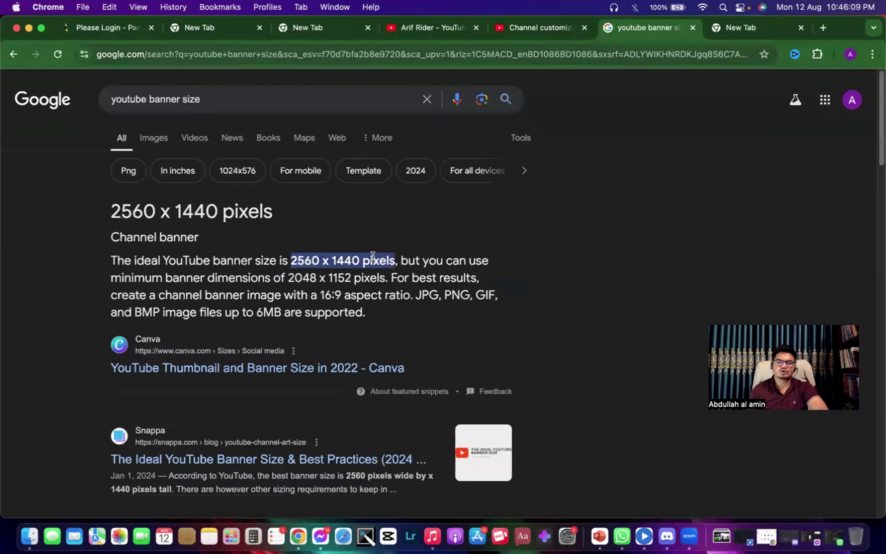
pyautogui.scroll(-5, 431, 311)
pyautogui.scroll(5, 429, 309)
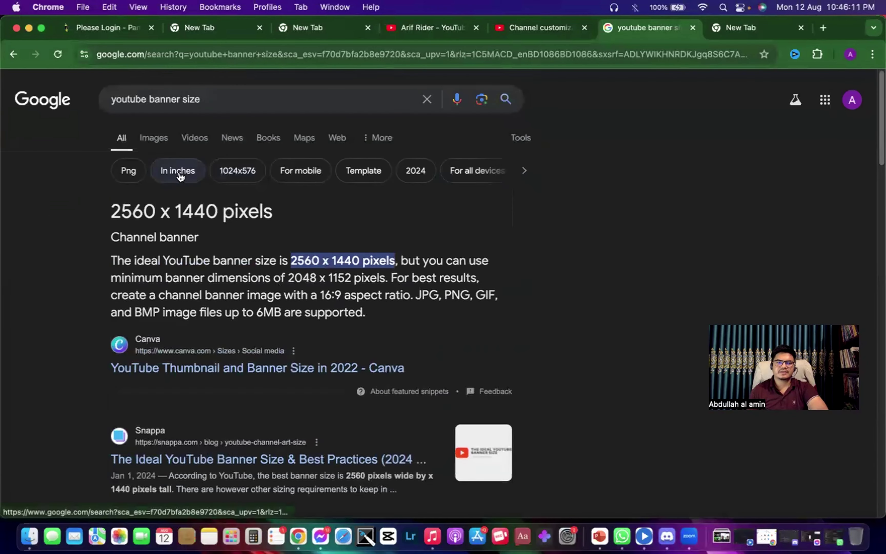
pyautogui.click(148, 136)
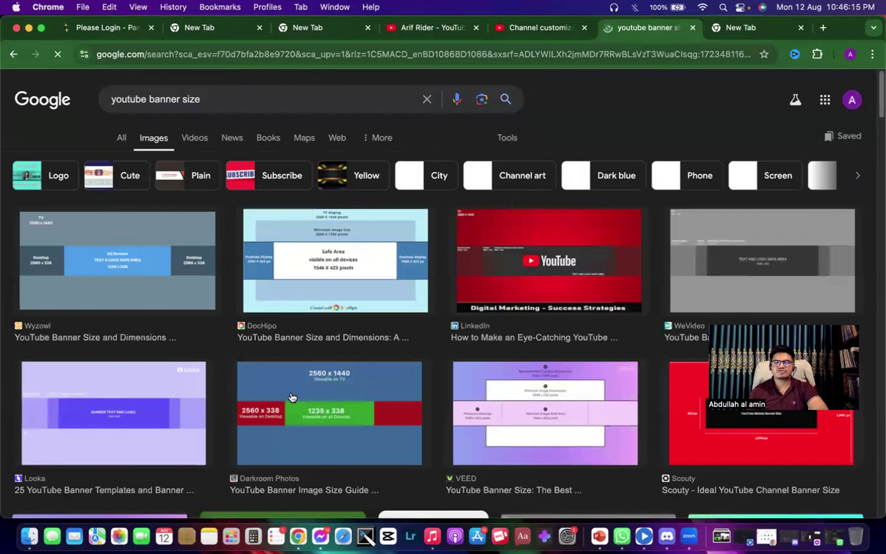
# Examine the YouTube banner size diagrams in the image results for the recommended dimensions
pyautogui.scroll(-2, 350, 387)
pyautogui.scroll(-2, 349, 387)
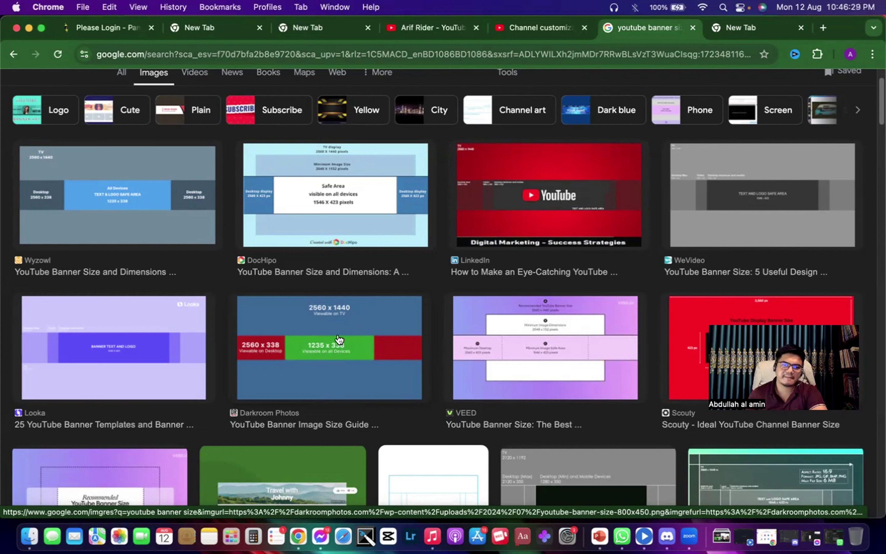
pyautogui.scroll(3, 702, 143)
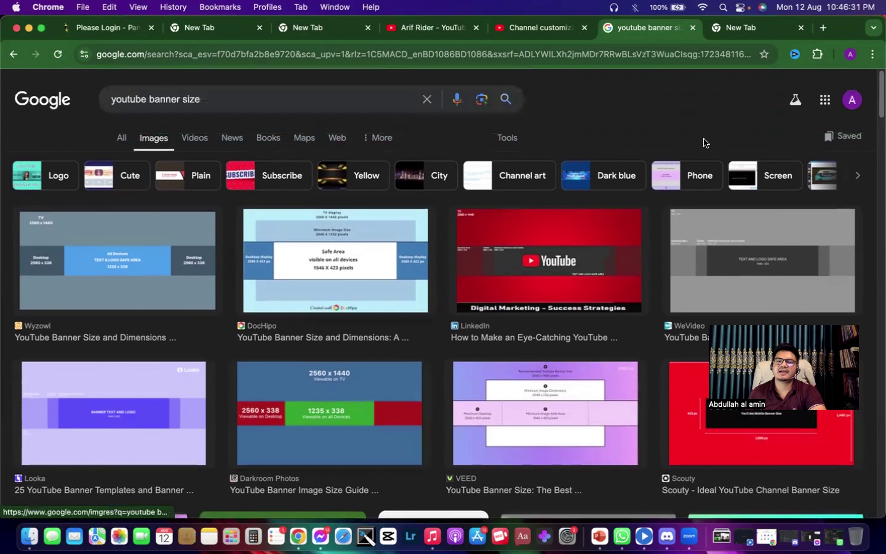
# Search Google for Canva in the empty browser tab and open the Canva website
pyautogui.click(761, 29)
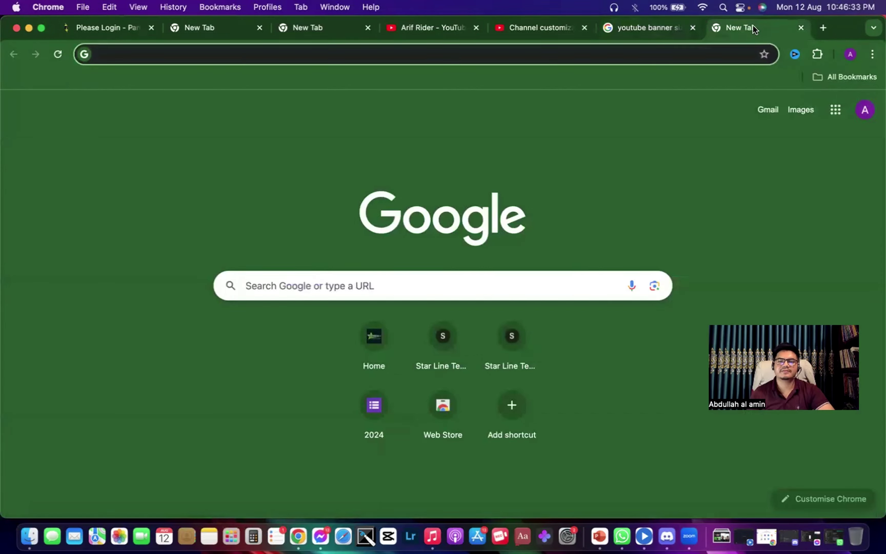
pyautogui.click(472, 292)
pyautogui.write('ca')
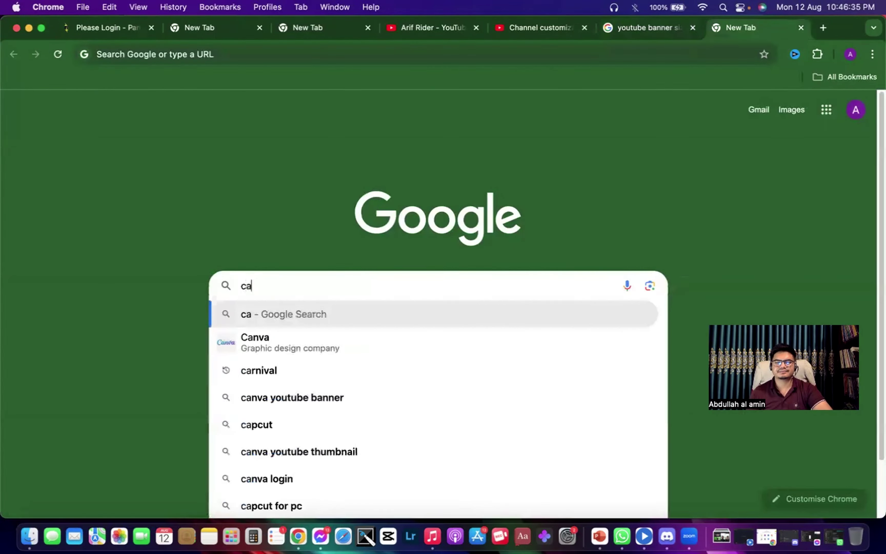
pyautogui.click(346, 329)
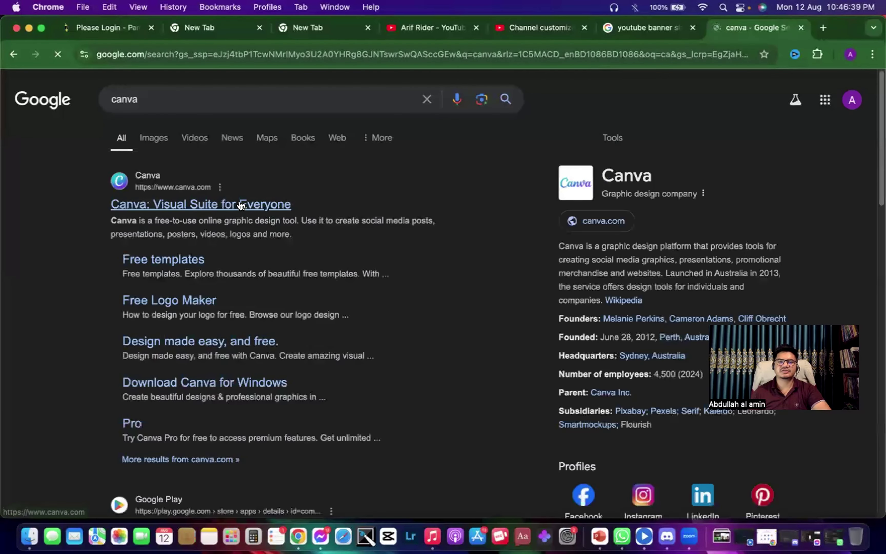
pyautogui.click(240, 204)
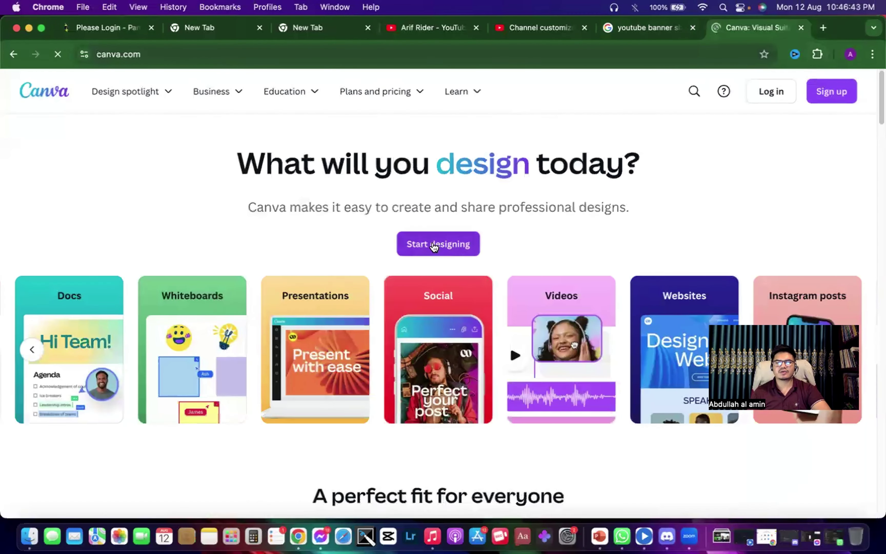
# Start designing in Canva and sign in with the existing Google account, approving access to it
pyautogui.scroll(-10, 452, 242)
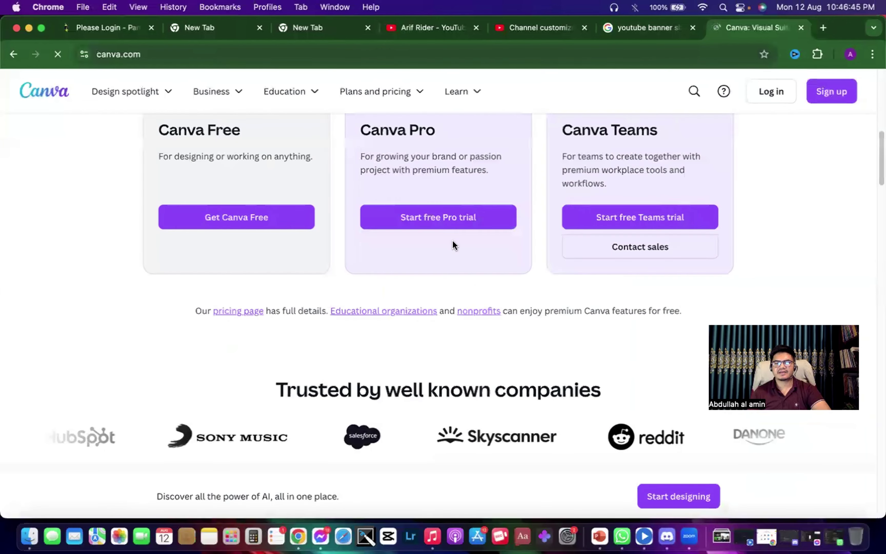
pyautogui.scroll(-10, 598, 311)
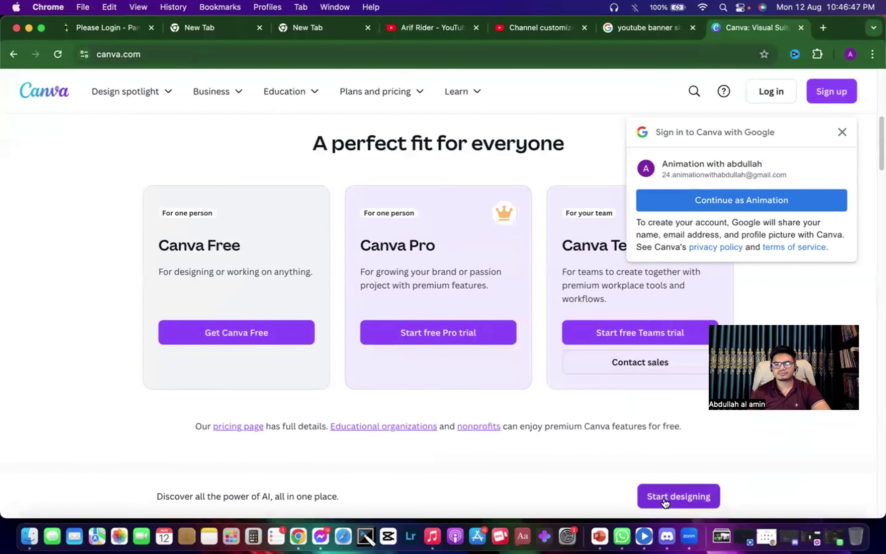
pyautogui.click(664, 497)
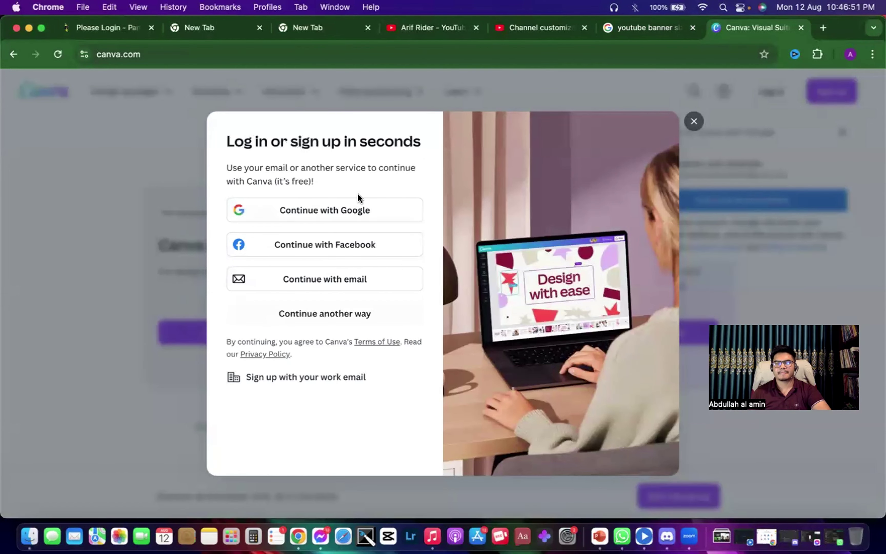
pyautogui.click(341, 212)
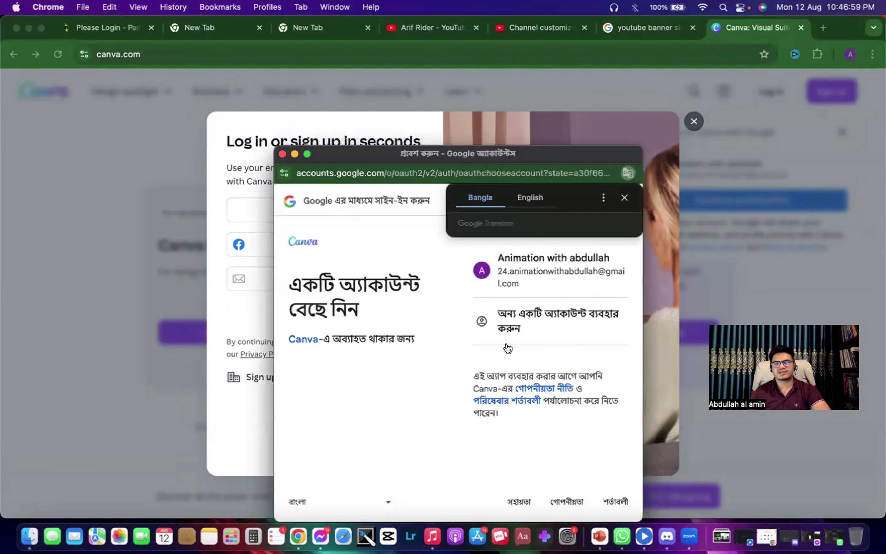
pyautogui.click(538, 275)
pyautogui.click(537, 263)
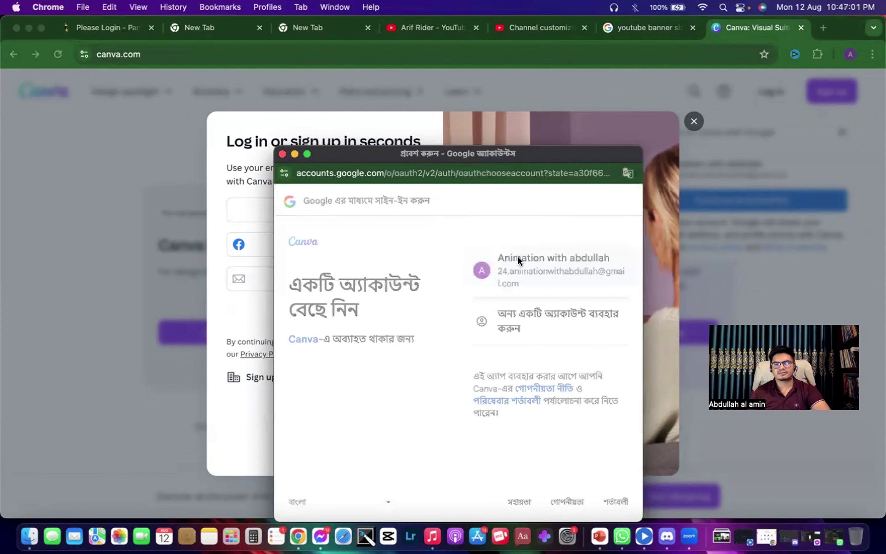
pyautogui.moveTo(520, 159); pyautogui.dragTo(530, 120)
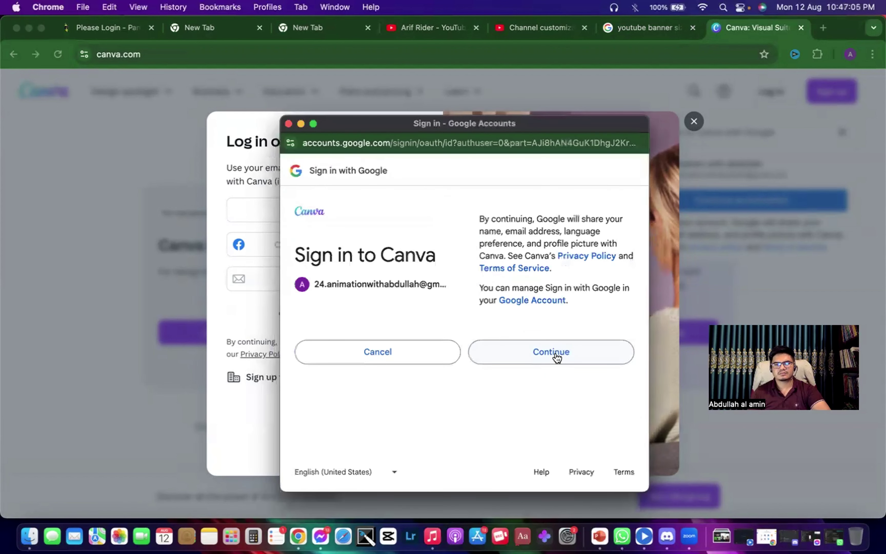
pyautogui.click(557, 357)
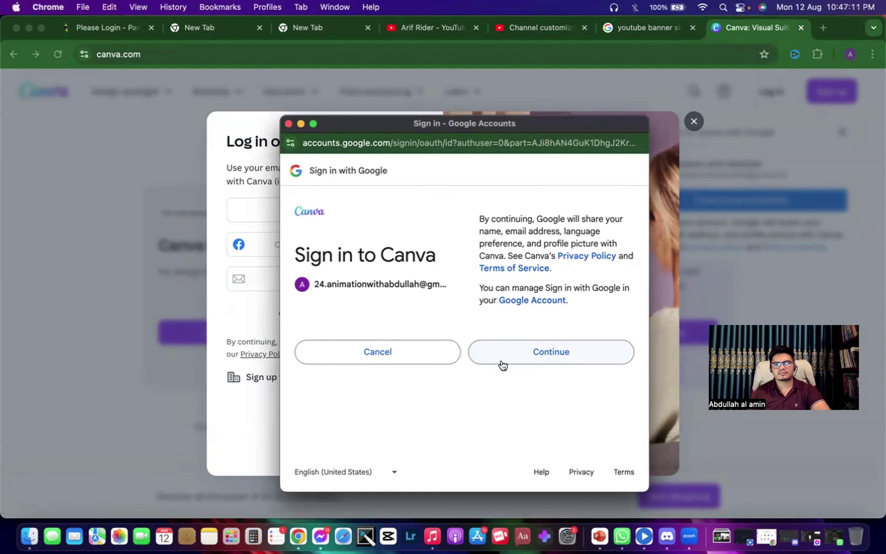
pyautogui.click(549, 353)
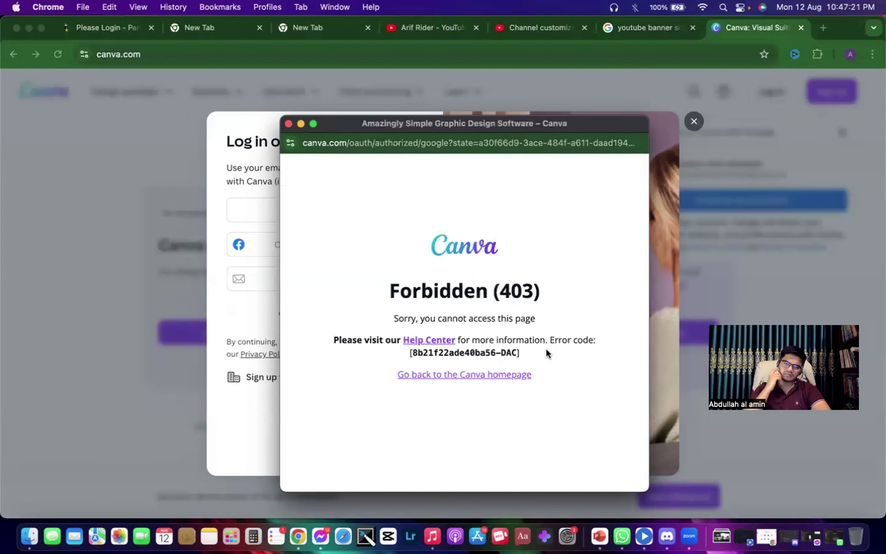
# Go back to the Canva homepage in the sign-in window and get the Canva Free plan
pyautogui.click(508, 376)
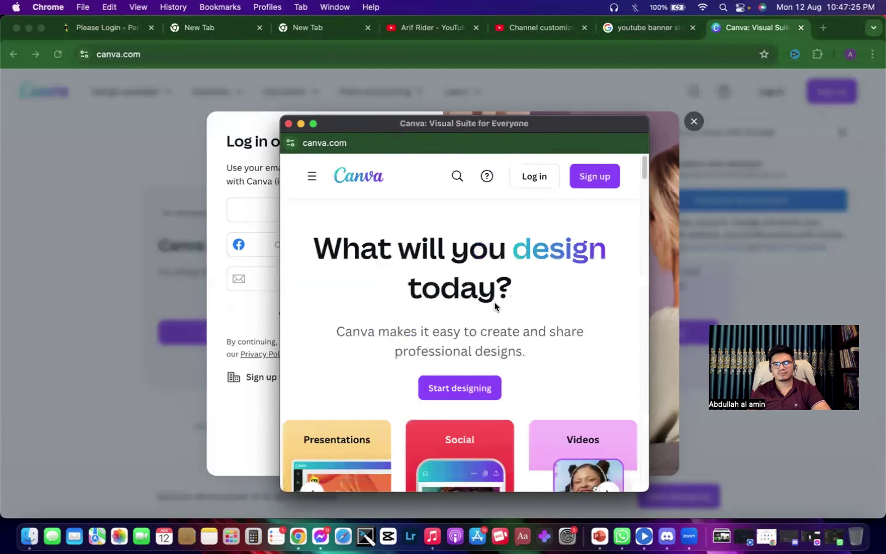
pyautogui.scroll(-4, 513, 332)
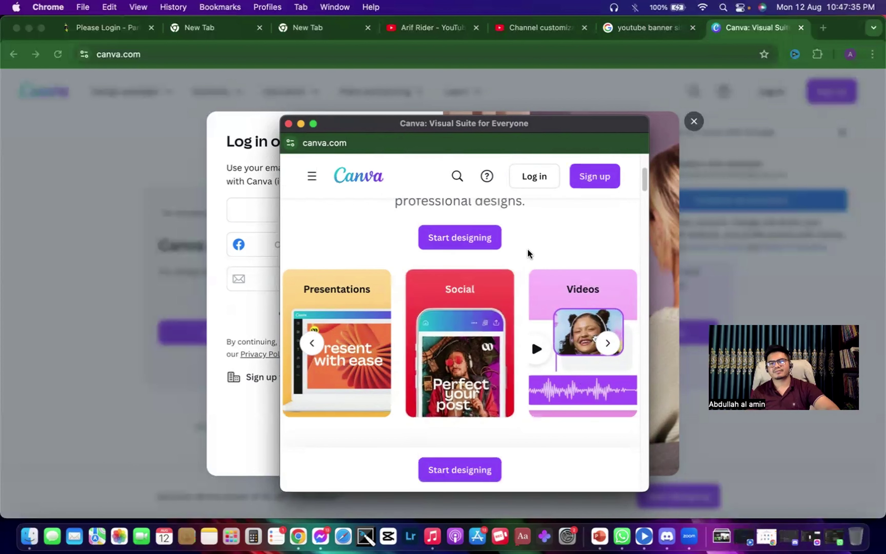
pyautogui.scroll(-3, 588, 245)
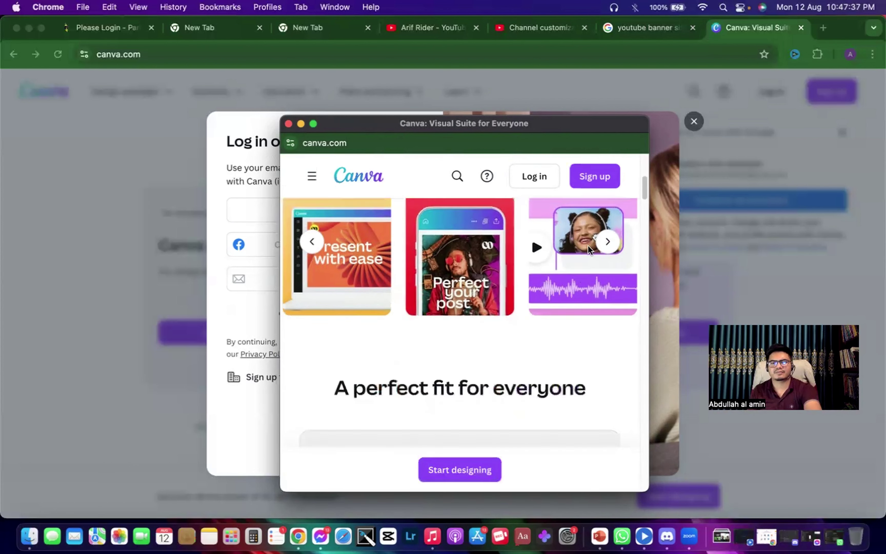
pyautogui.scroll(-5, 588, 245)
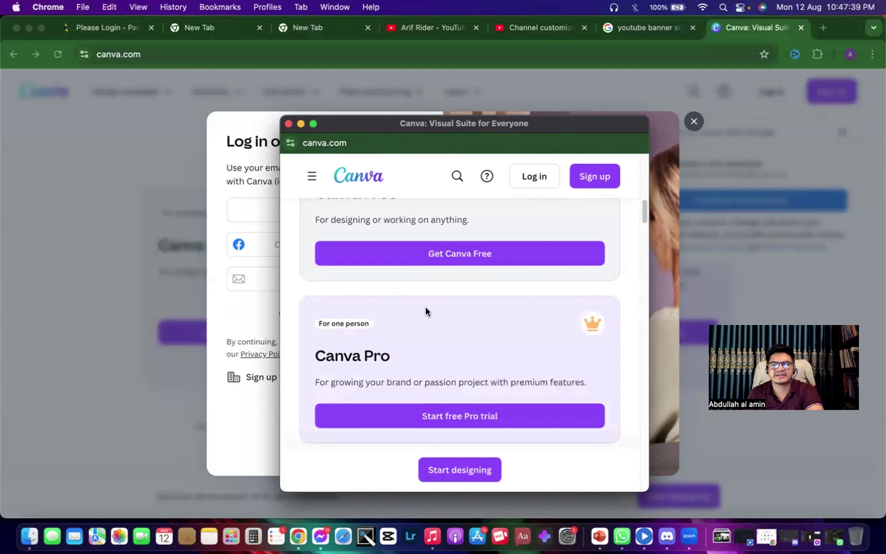
pyautogui.scroll(5, 426, 307)
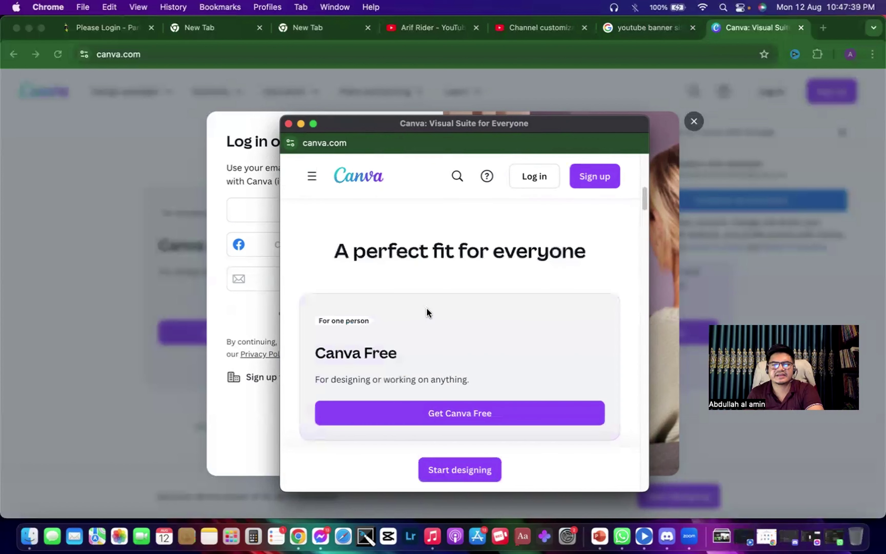
pyautogui.click(454, 414)
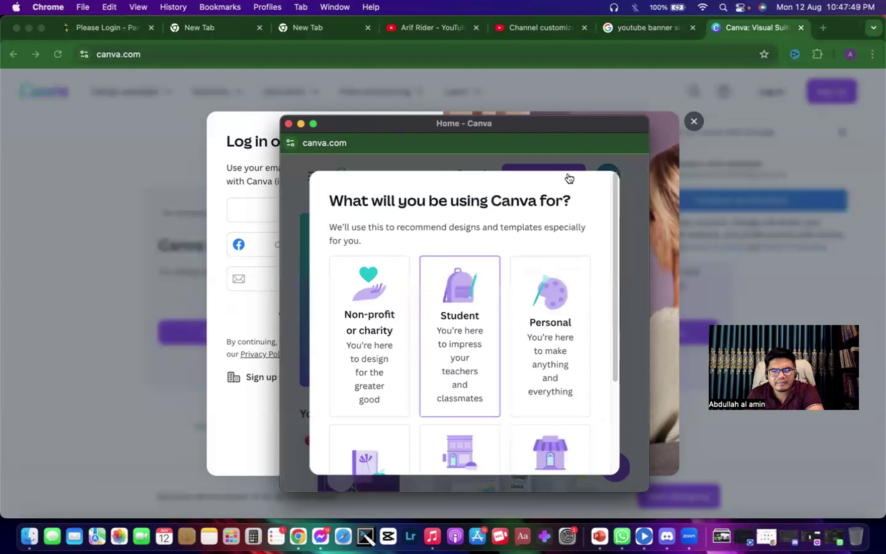
# Enlarge the Canva pop-up window on both sides and upward to fill most of the screen
pyautogui.moveTo(277, 141); pyautogui.dragTo(36, 119)
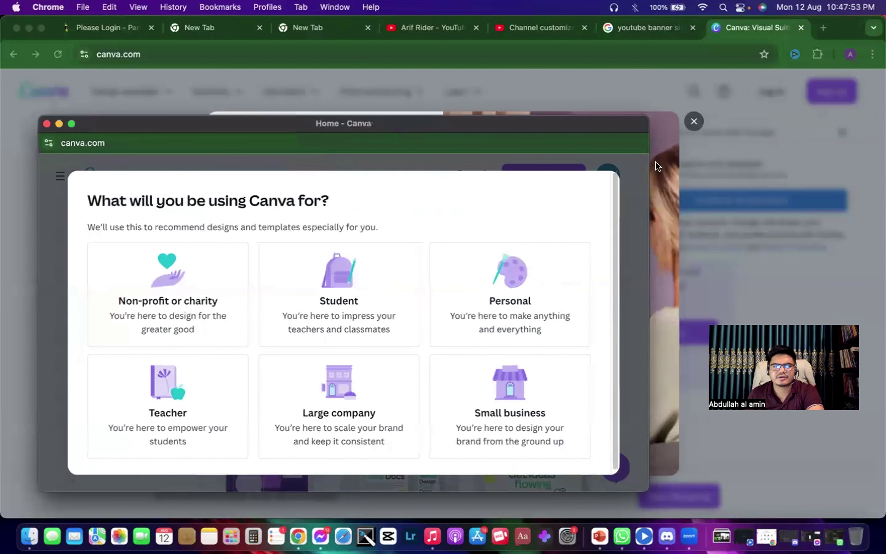
pyautogui.moveTo(648, 161); pyautogui.dragTo(830, 157)
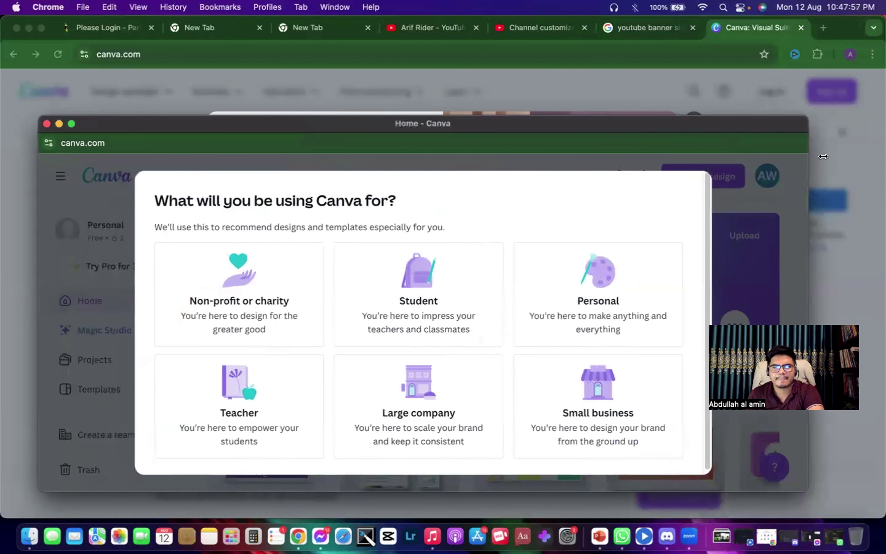
pyautogui.moveTo(647, 115); pyautogui.dragTo(644, 57)
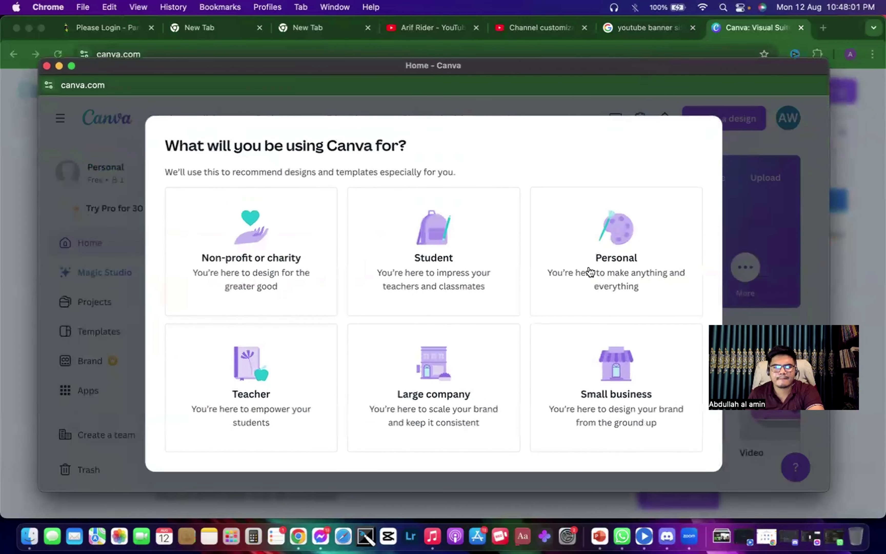
# Answer the Canva usage questions with Teacher and Primary or secondary school (K-12), and skip the remaining setup
pyautogui.click(259, 372)
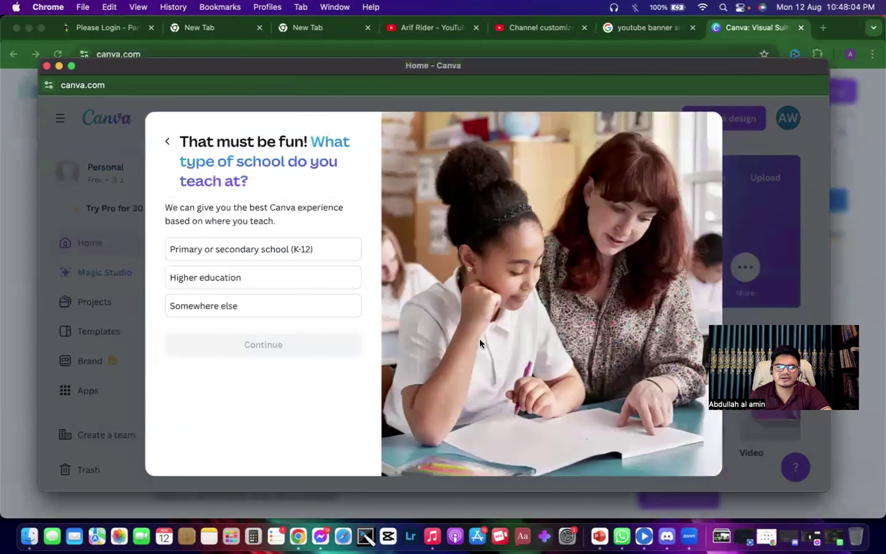
pyautogui.click(222, 250)
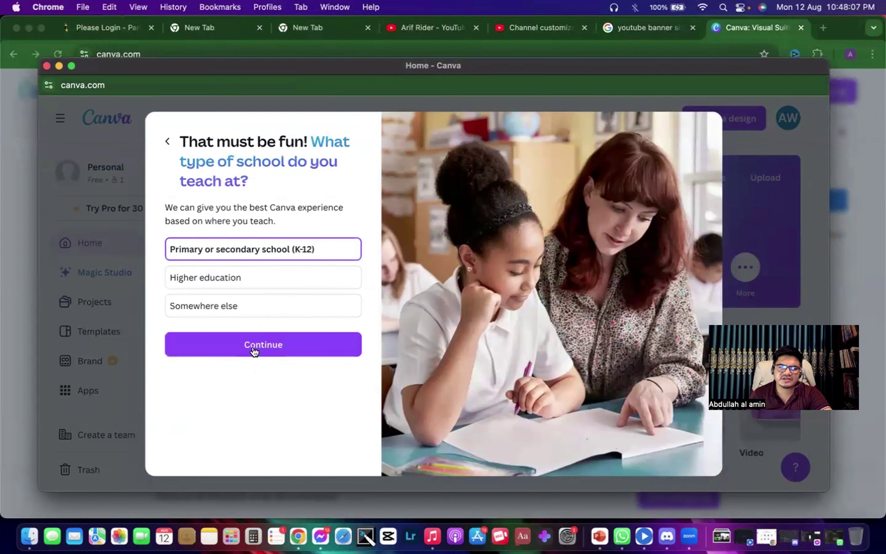
pyautogui.click(253, 343)
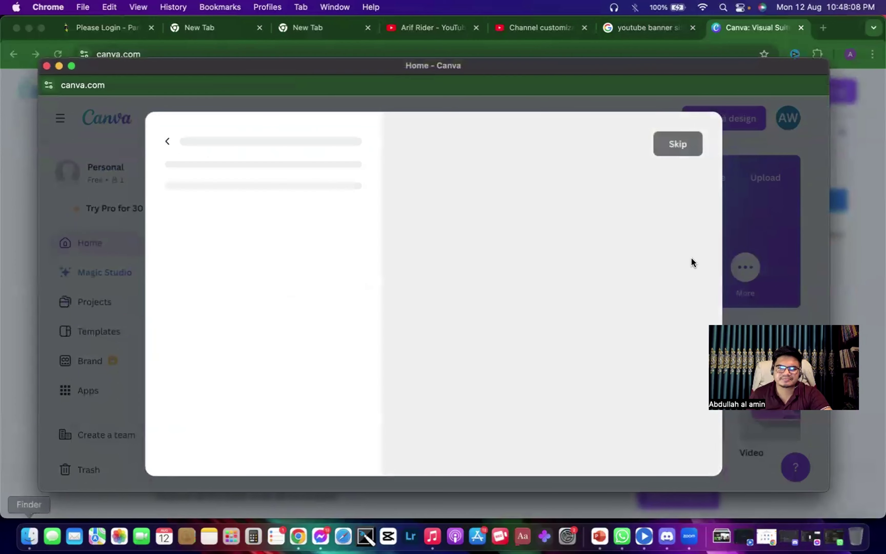
pyautogui.click(673, 140)
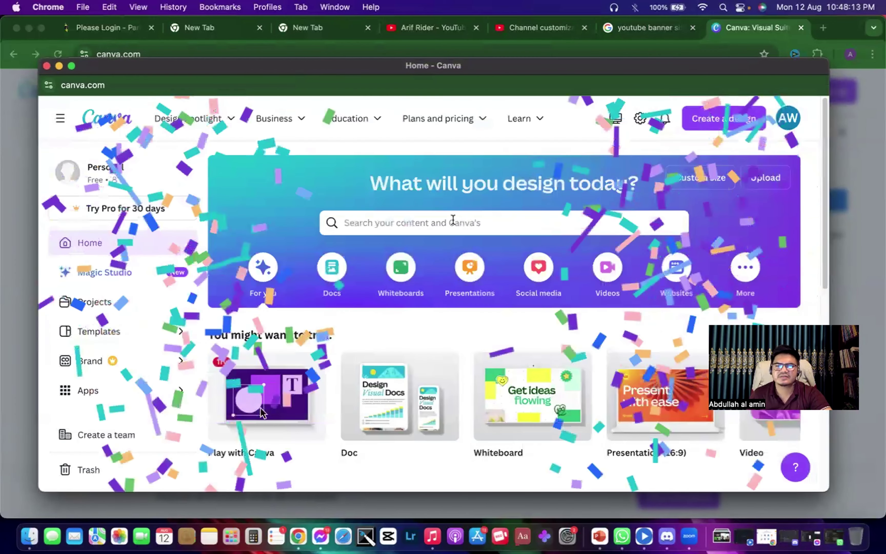
# Search Canva Templates for "youtube banner" and browse the banner designs
pyautogui.click(454, 219)
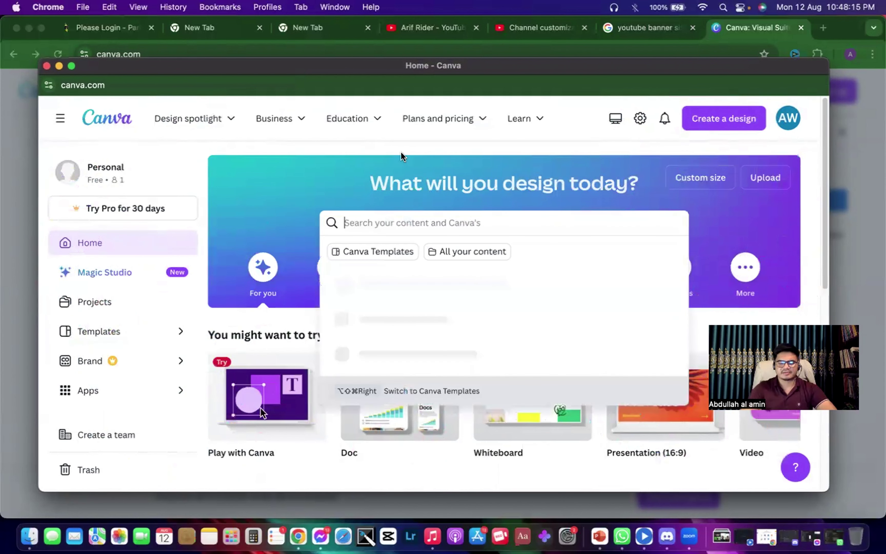
pyautogui.write('youtu')
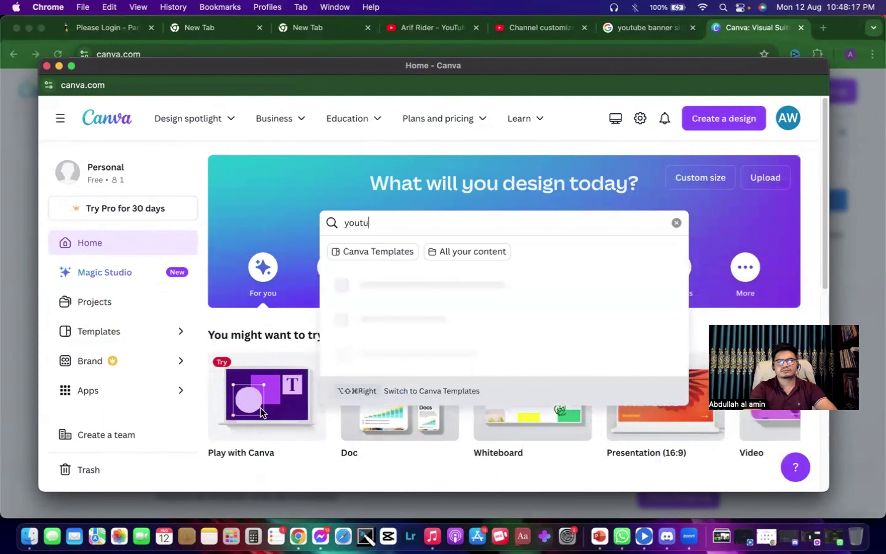
pyautogui.write('be banner')
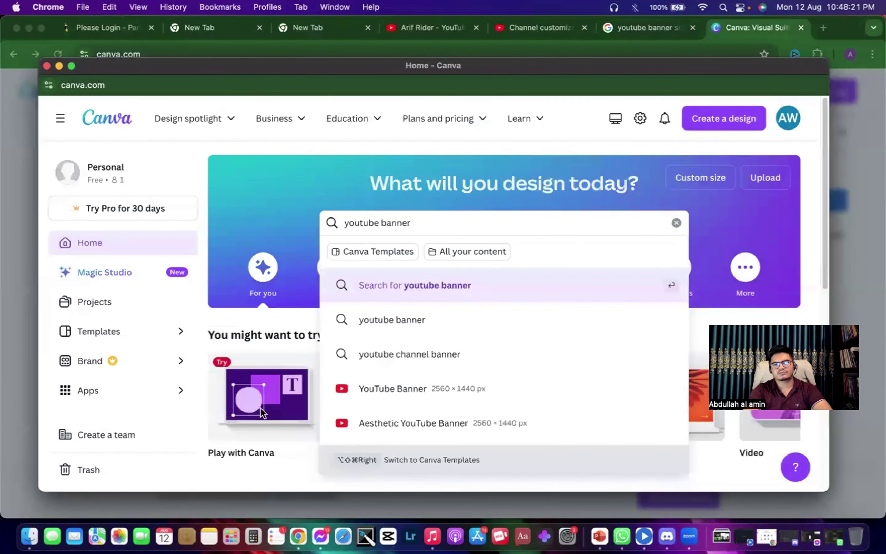
pyautogui.click(352, 250)
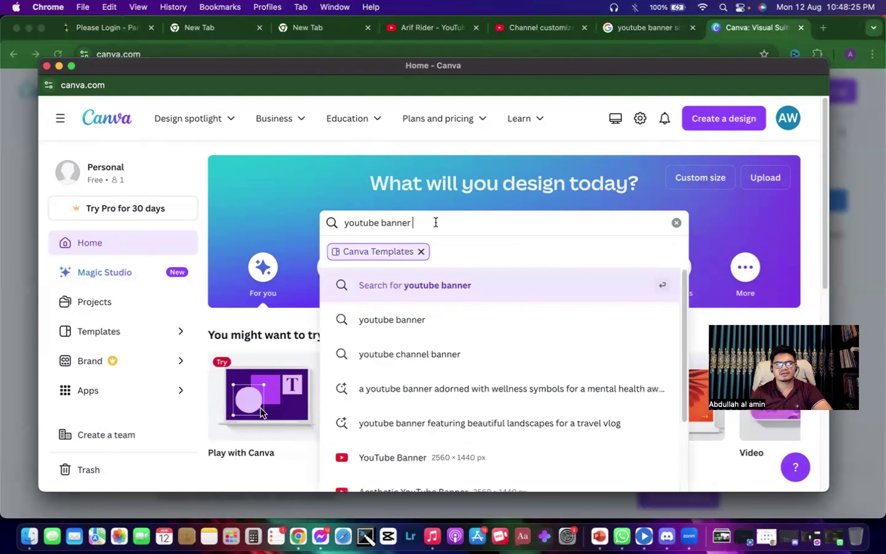
pyautogui.press('Return')
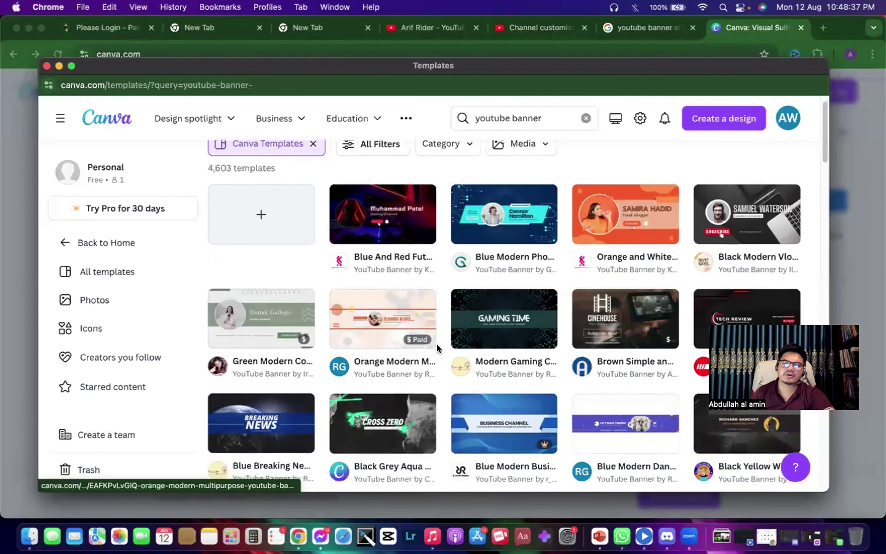
pyautogui.scroll(-5, 437, 344)
pyautogui.scroll(-4, 447, 349)
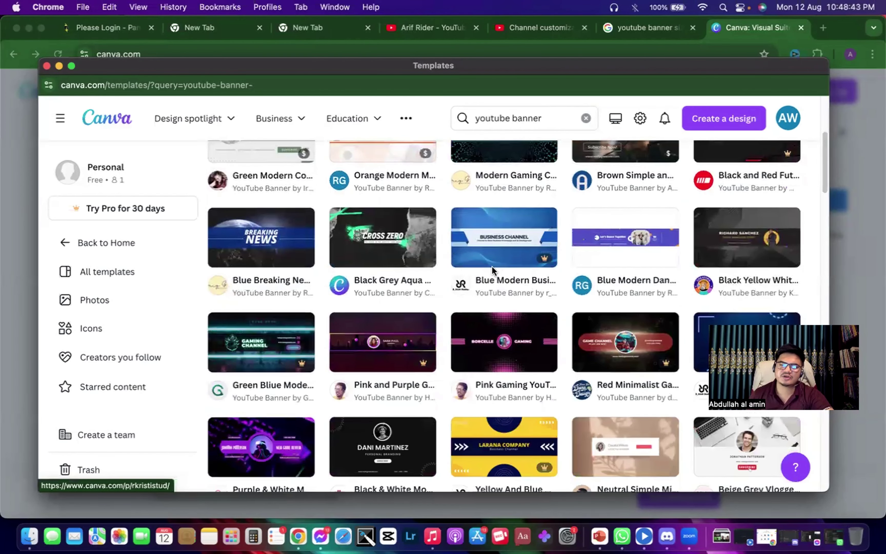
pyautogui.scroll(1, 494, 283)
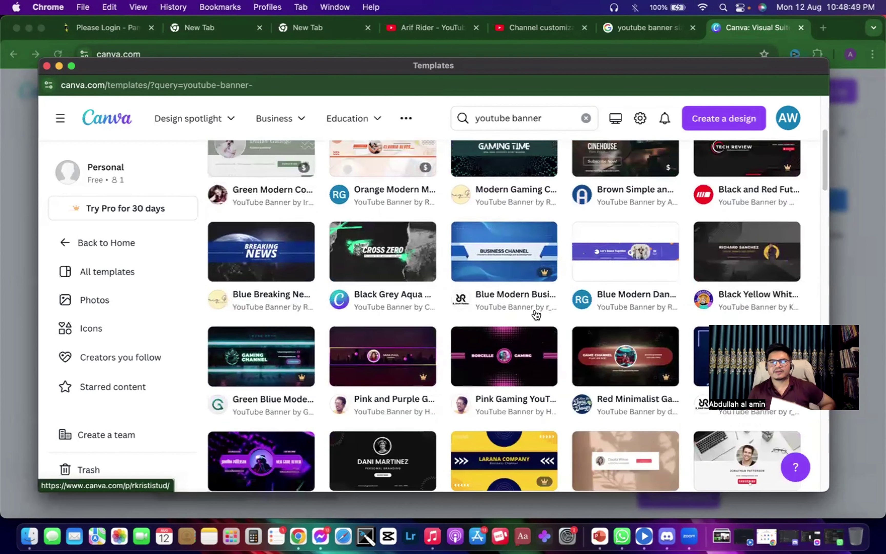
pyautogui.scroll(-2, 536, 314)
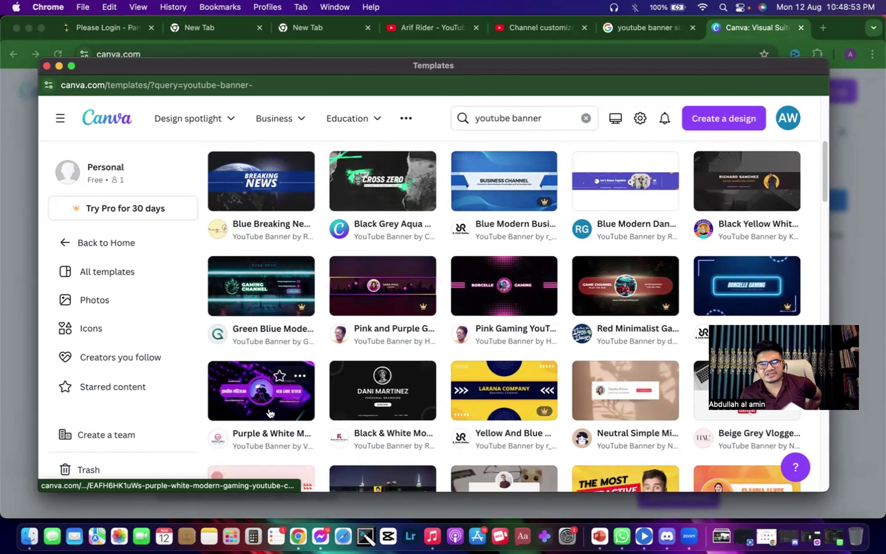
# Switch from the Canva banner templates to the YouTube Studio branding settings and examine the video watermark requirements
pyautogui.scroll(-1, 397, 375)
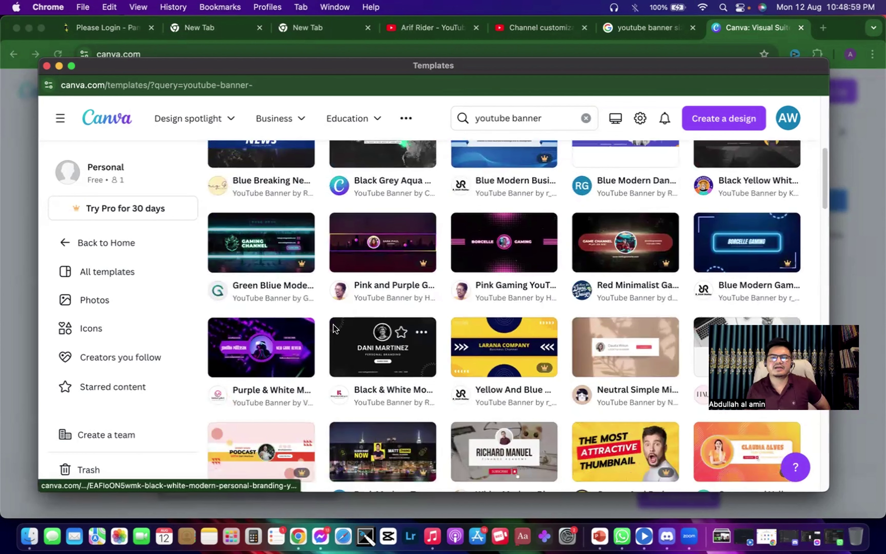
pyautogui.click(528, 27)
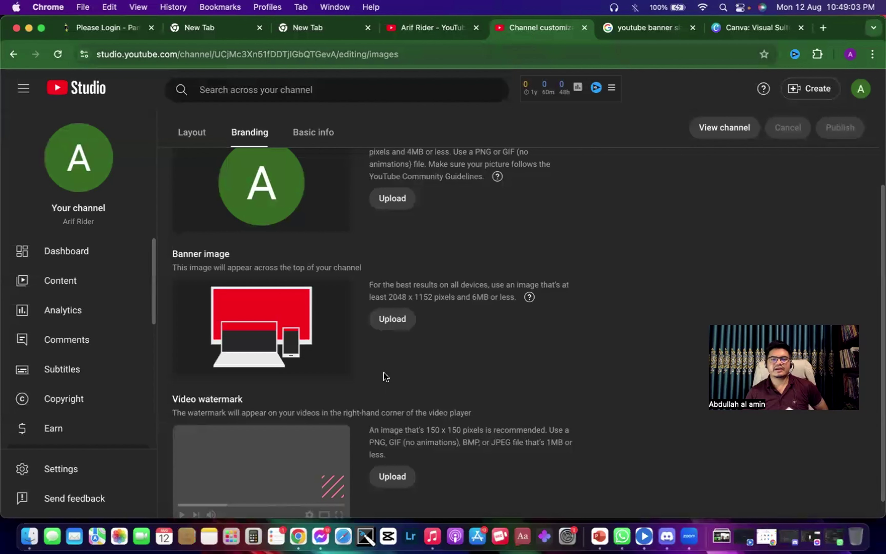
pyautogui.scroll(-1, 386, 376)
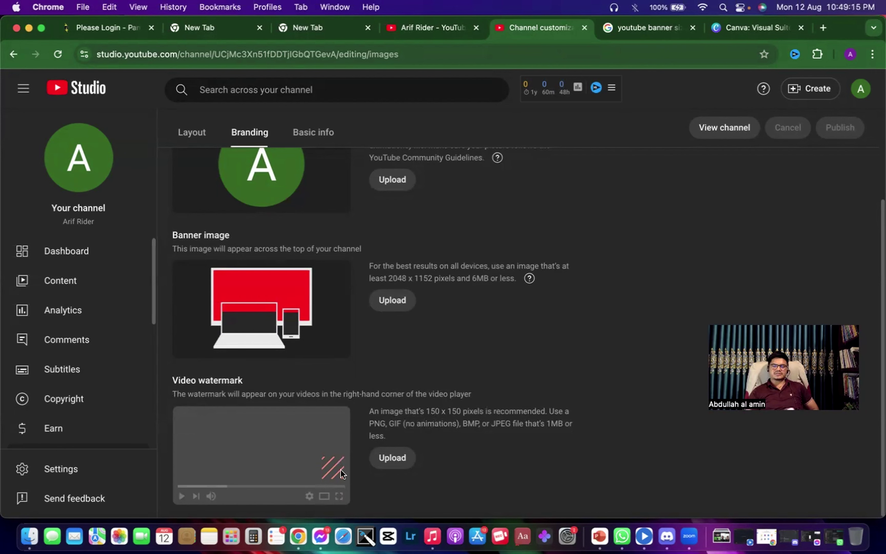
# Return to the main Canva page, dismiss its login dialog and reload the page
pyautogui.click(742, 27)
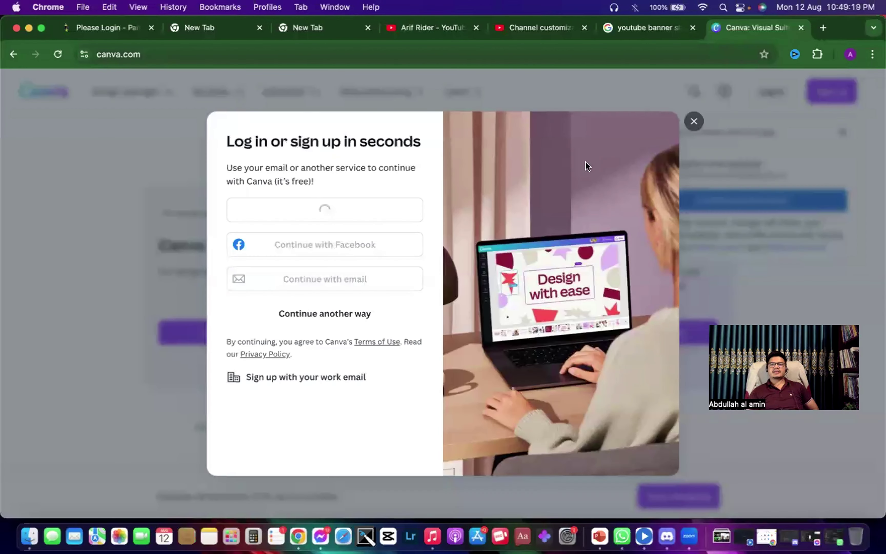
pyautogui.click(637, 28)
pyautogui.click(733, 27)
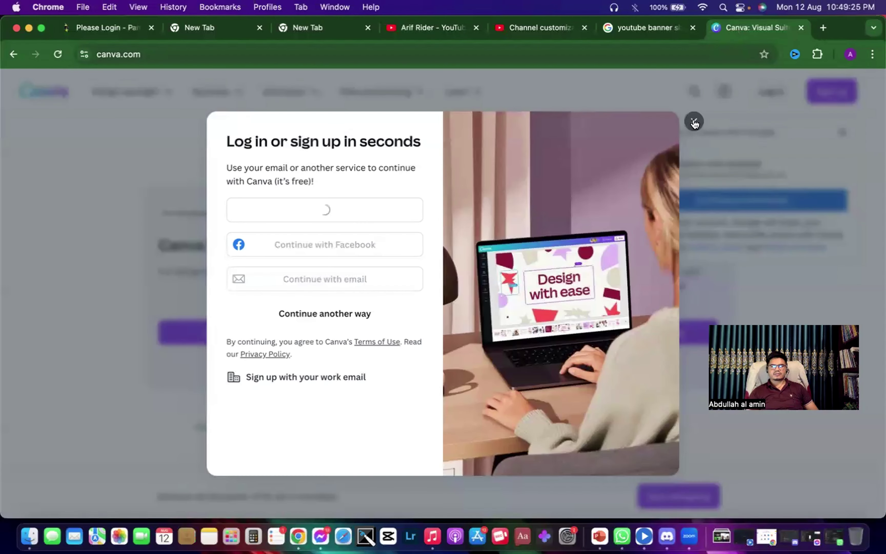
pyautogui.click(694, 123)
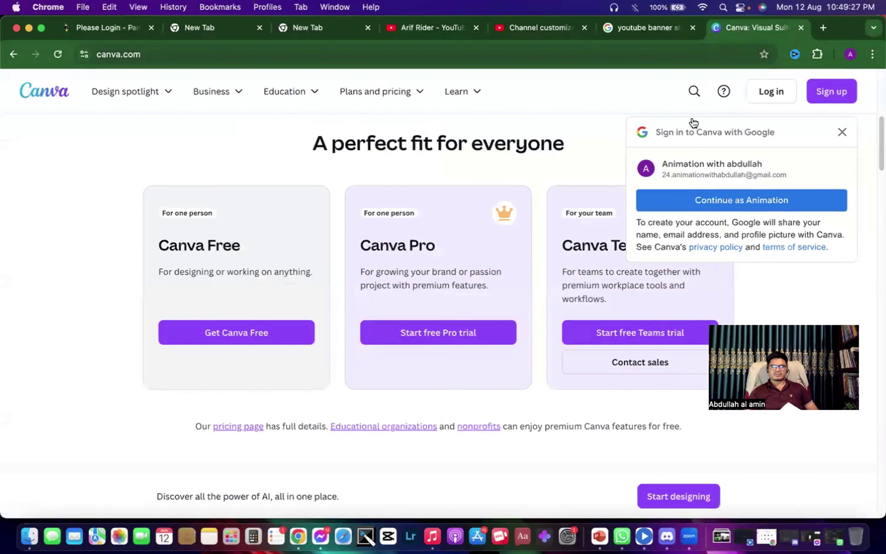
pyautogui.click(60, 52)
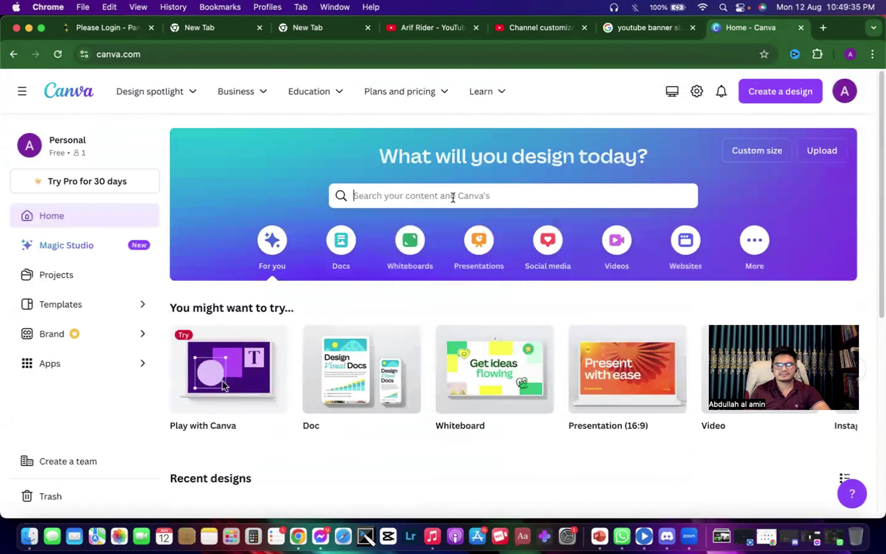
# Search Canva for "youtube water mark" and browse the designs found
pyautogui.click(454, 197)
pyautogui.write('you')
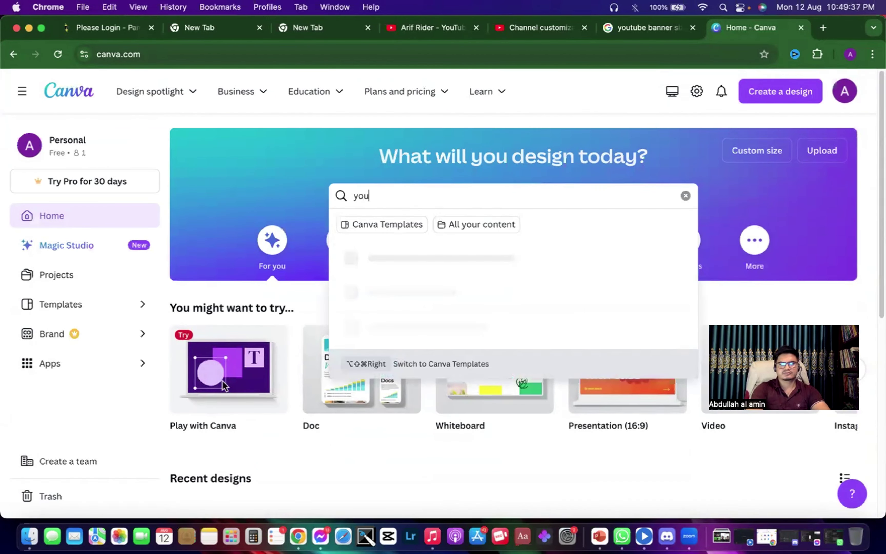
pyautogui.write('tube water ')
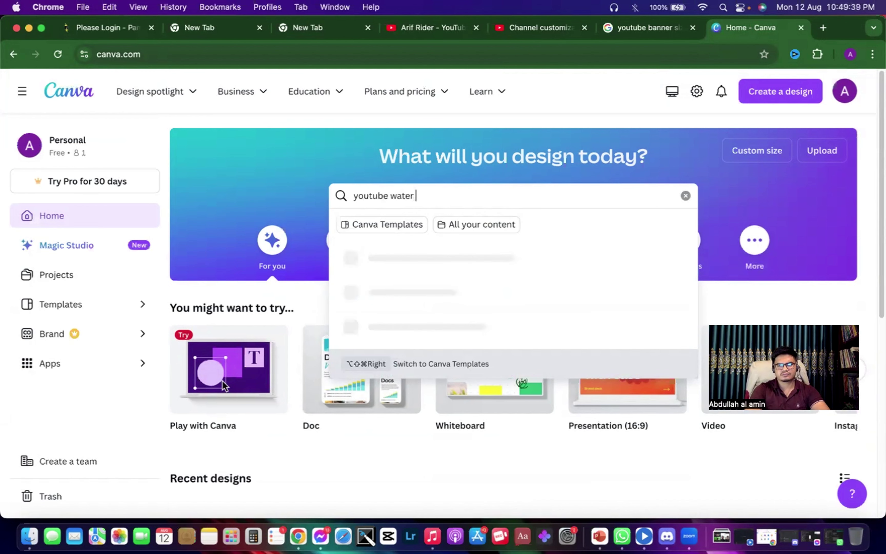
pyautogui.write('mark')
pyautogui.press('Return')
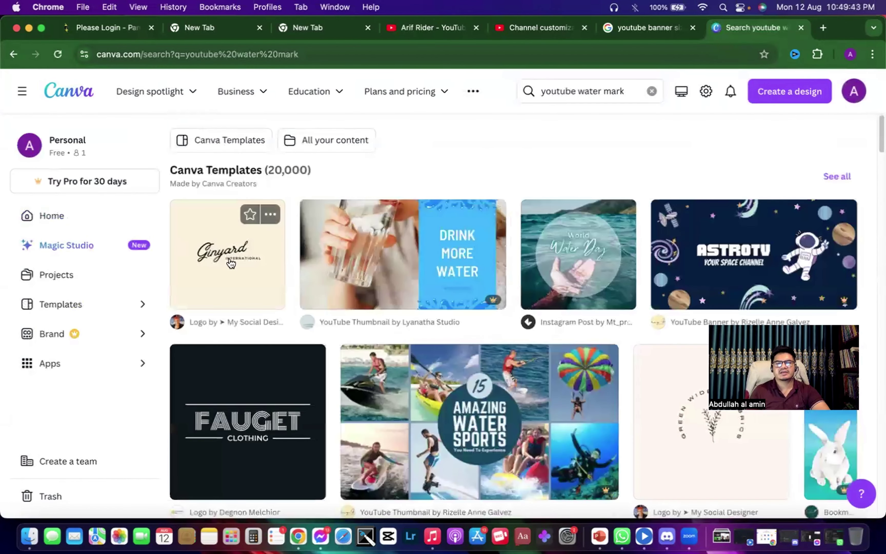
pyautogui.scroll(-2, 246, 367)
pyautogui.scroll(2, 244, 330)
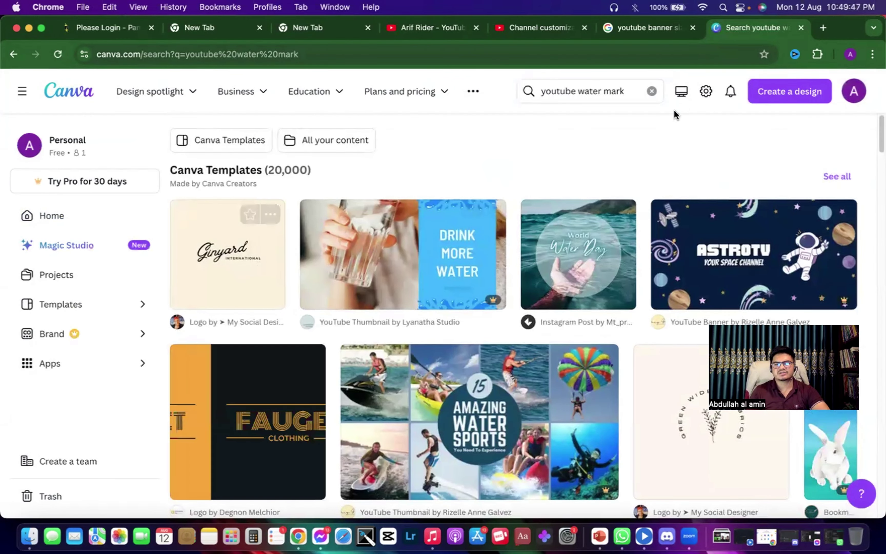
# Switch back to YouTube Studio, open the channel's Basic info settings and place the cursor in the channel name
pyautogui.click(535, 30)
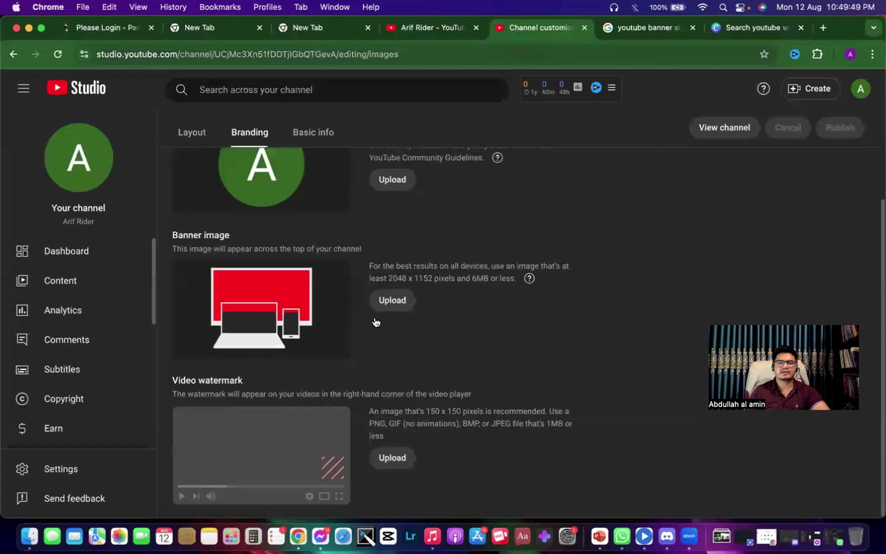
pyautogui.scroll(3, 367, 388)
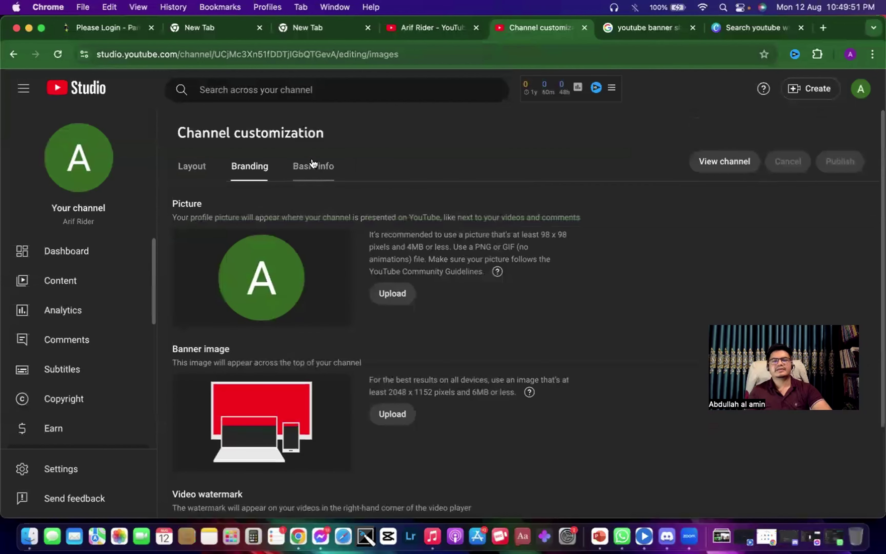
pyautogui.click(313, 165)
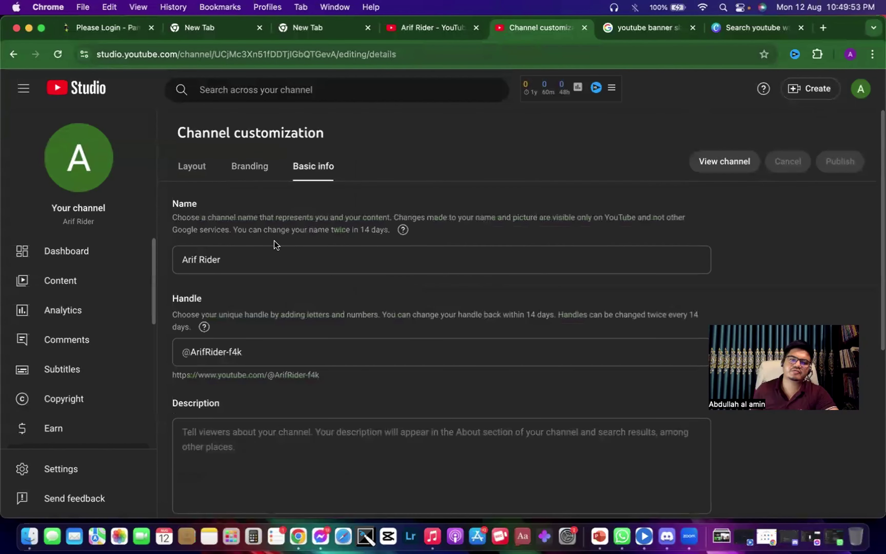
pyautogui.click(254, 259)
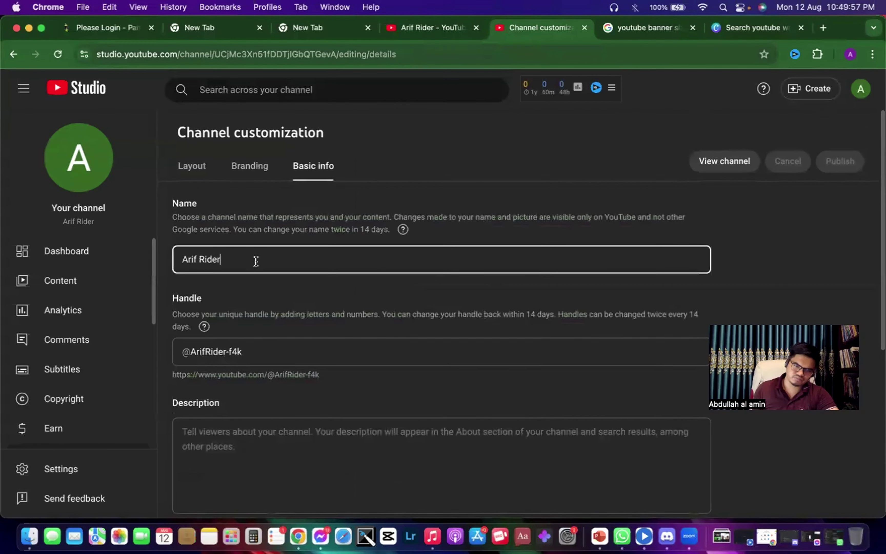
# Try a channel handle made of the two words of the channel name in reverse order, in lowercase without a space
pyautogui.scroll(-1, 271, 341)
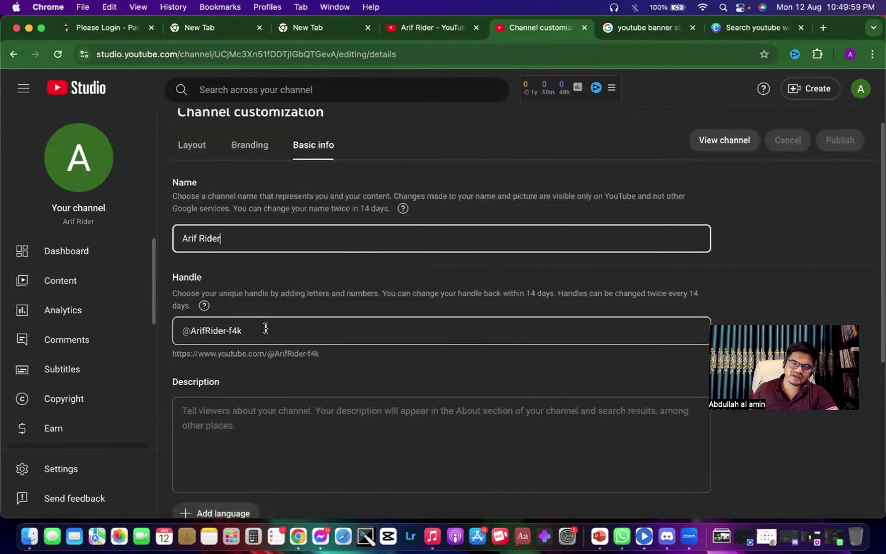
pyautogui.click(266, 328)
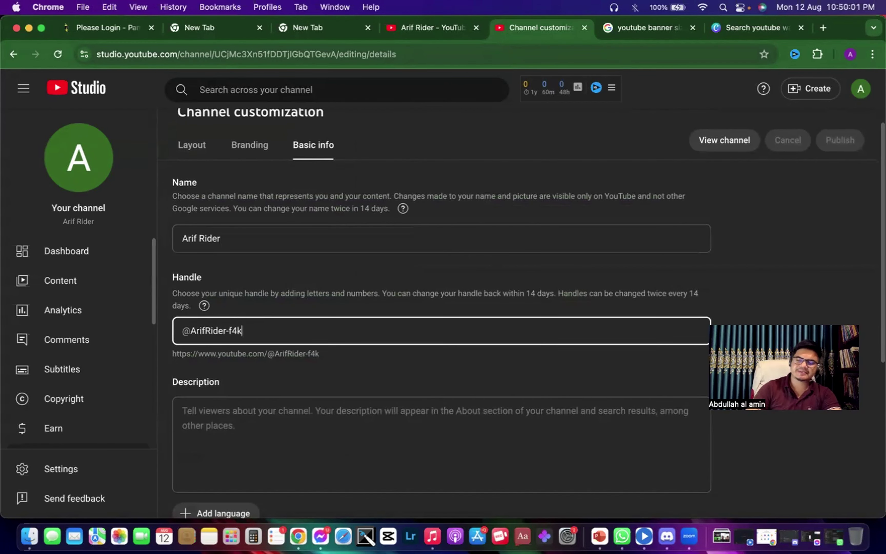
pyautogui.press('BackSpace')
pyautogui.press('BackSpace')
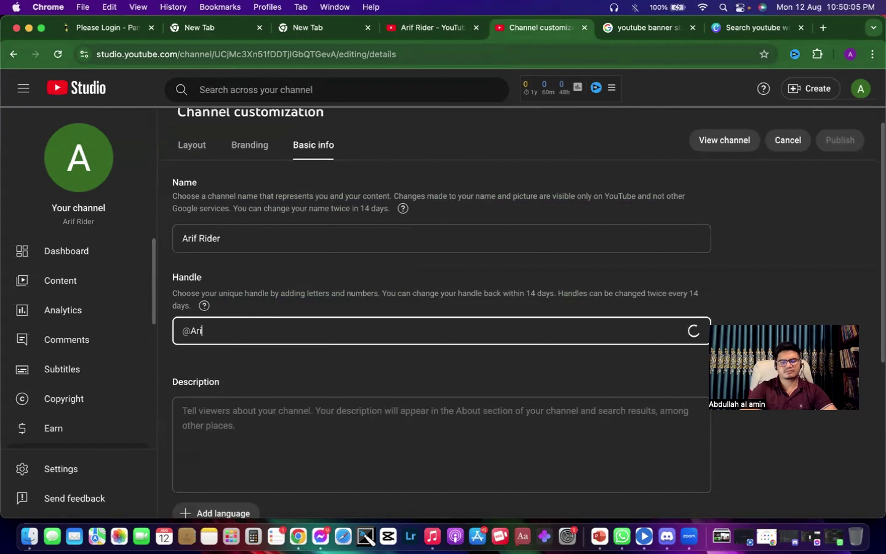
pyautogui.write('f')
pyautogui.press('BackSpace')
pyautogui.press('BackSpace')
pyautogui.press('BackSpace')
pyautogui.press('BackSpace')
pyautogui.press('BackSpace')
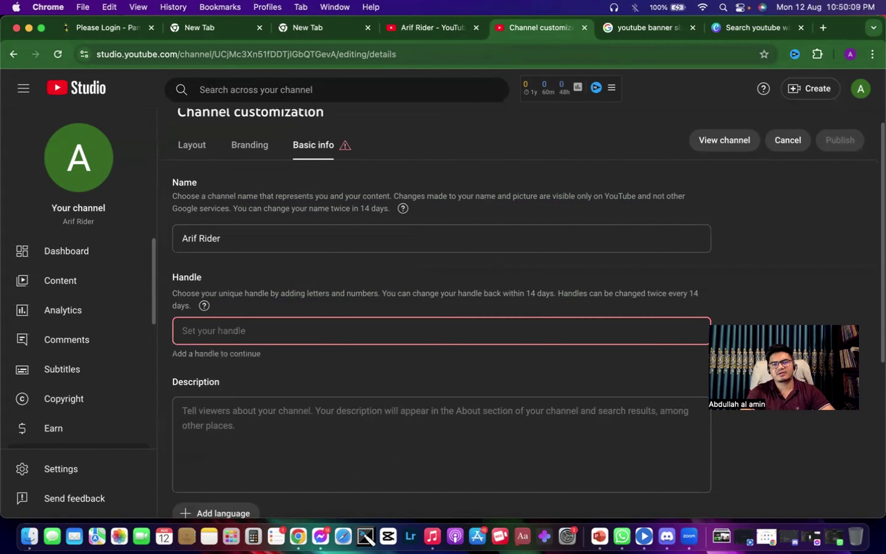
pyautogui.write('rider')
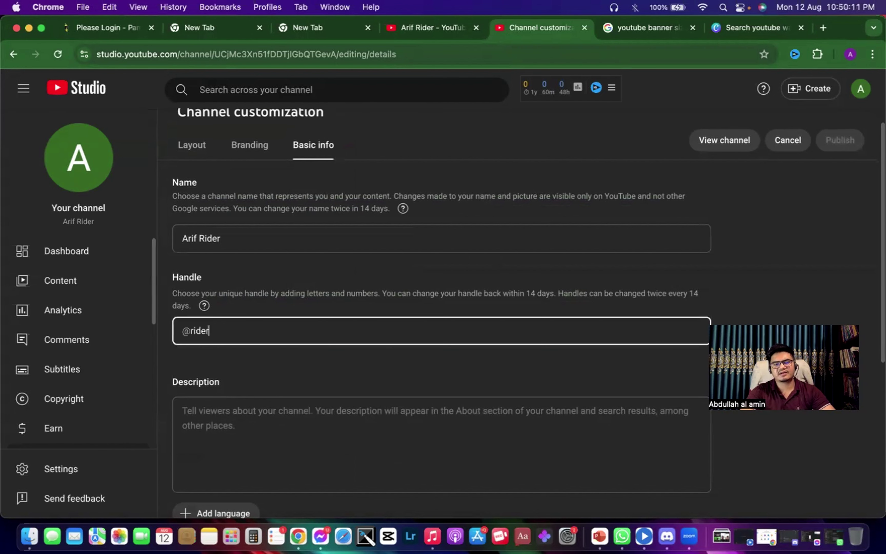
pyautogui.write('arif')
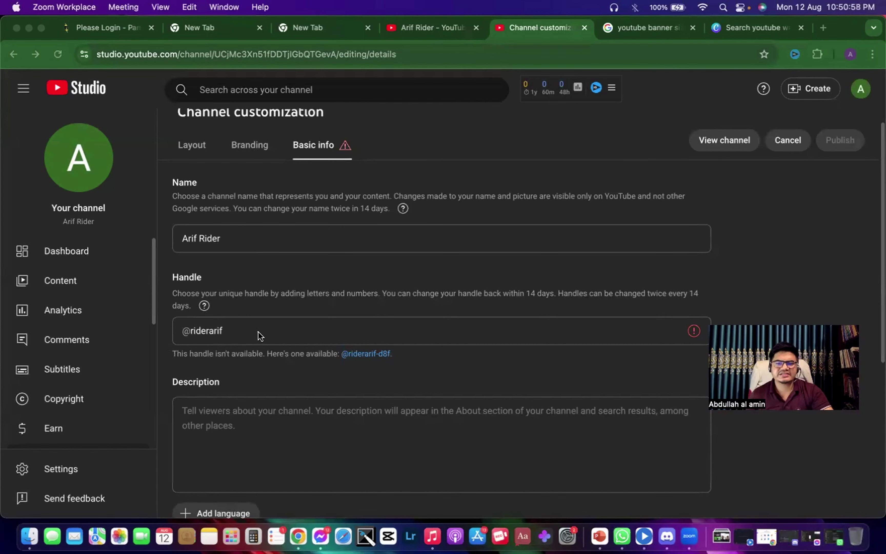
# Clear the handle and try the channel name in lowercase with an underscore between its two words
pyautogui.click(246, 330)
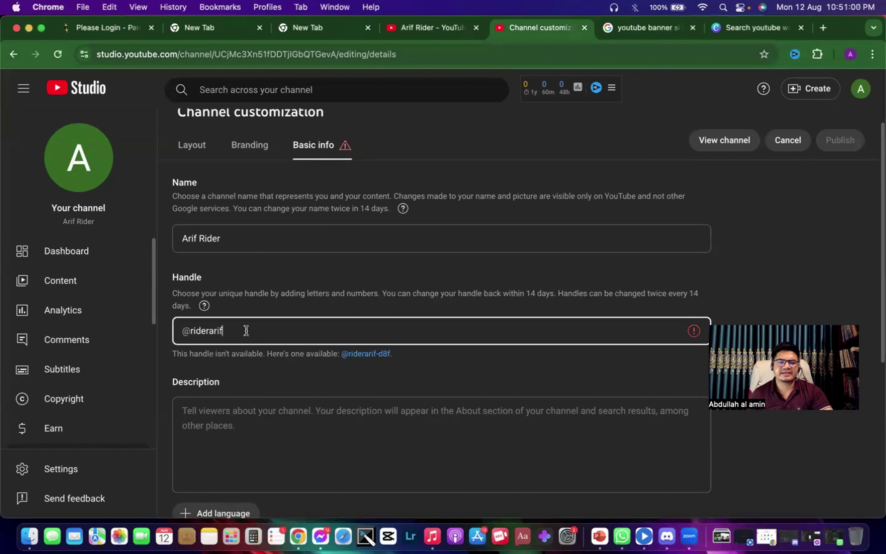
pyautogui.press('BackSpace')
pyautogui.press('BackSpace')
pyautogui.press('BackSpace')
pyautogui.press('BackSpace')
pyautogui.press('BackSpace')
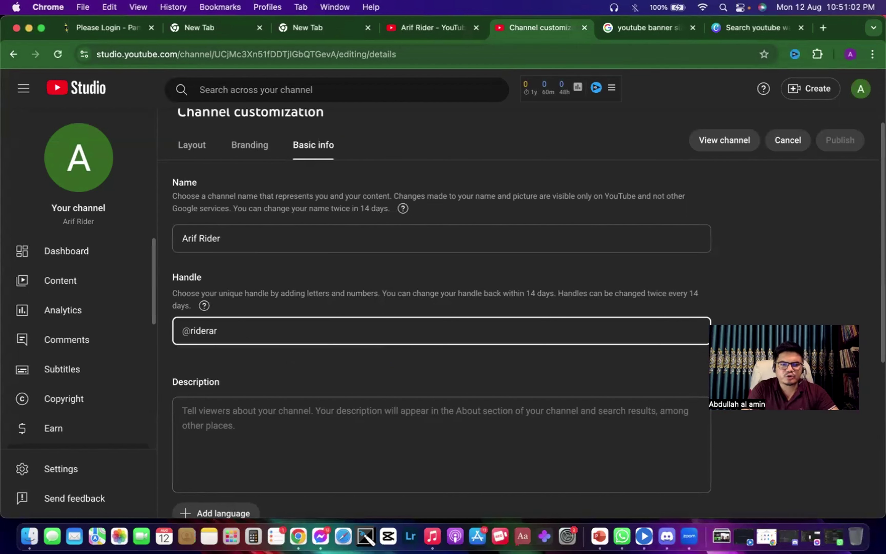
pyautogui.press('BackSpace')
pyautogui.press('BackSpace')
pyautogui.press('BackSpace')
pyautogui.press('BackSpace')
pyautogui.press('BackSpace')
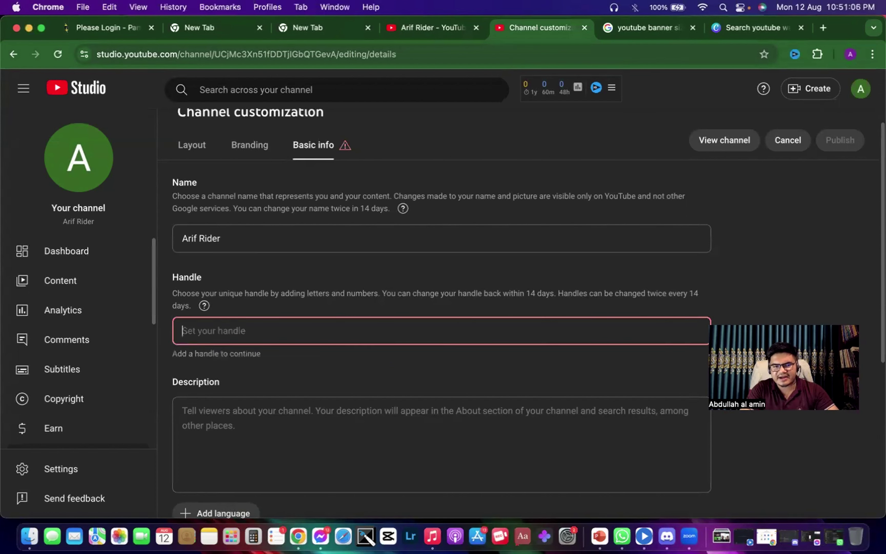
pyautogui.write('arif')
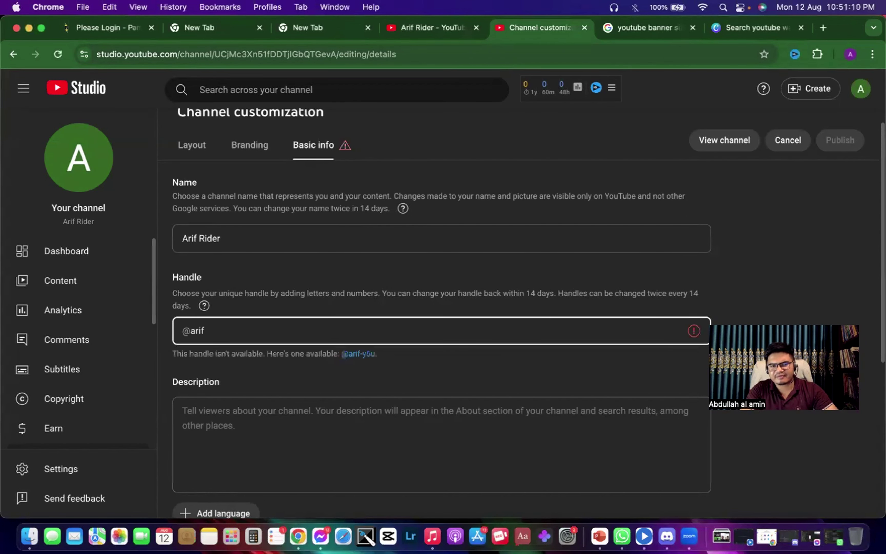
pyautogui.write('_rider')
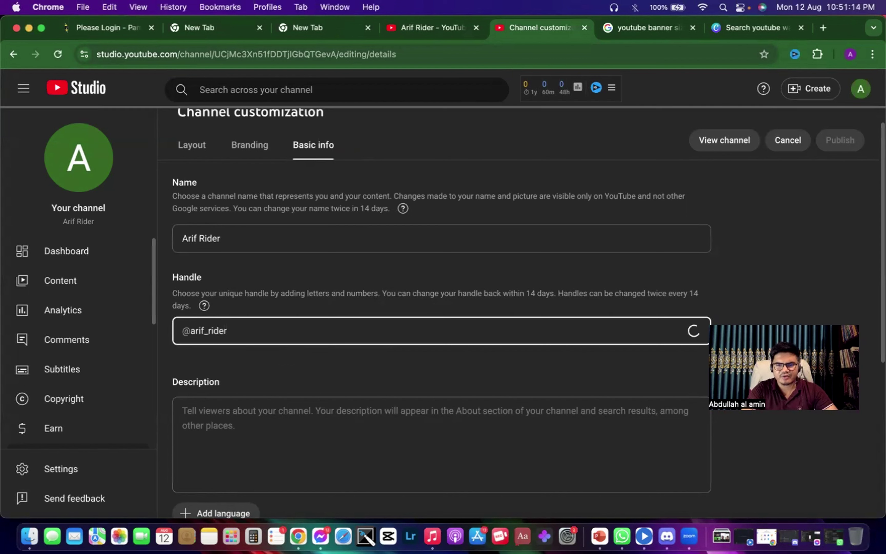
# Remove the underscore from the handle and try the lowercase channel name followed by 40
pyautogui.press('BackSpace')
pyautogui.press('BackSpace')
pyautogui.press('BackSpace')
pyautogui.press('BackSpace')
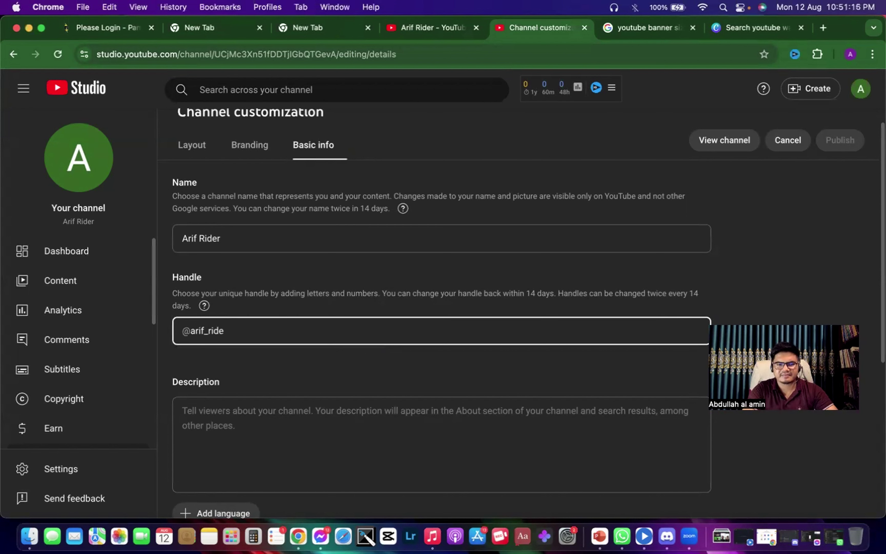
pyautogui.press('BackSpace')
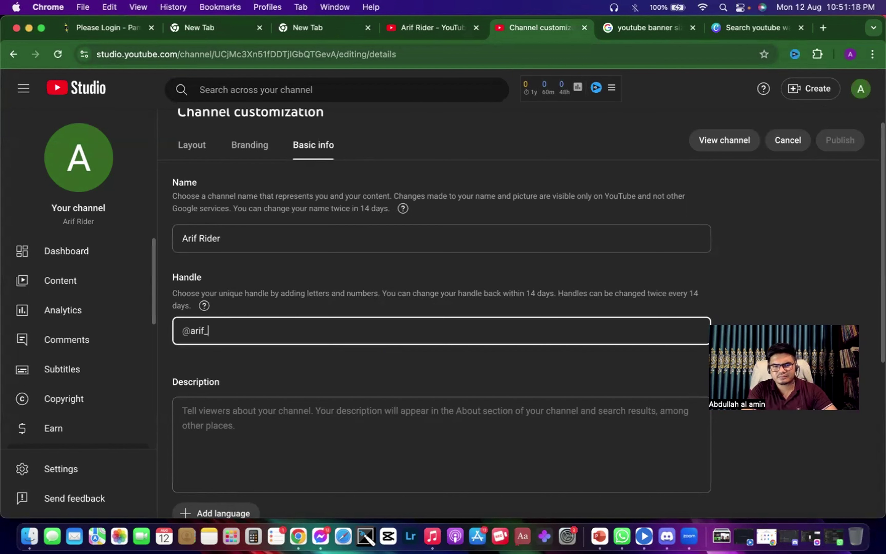
pyautogui.write('rider')
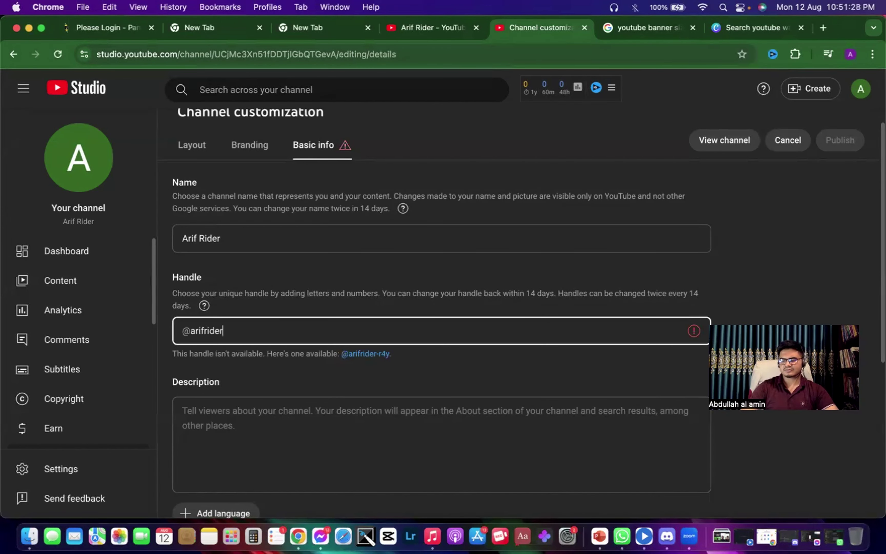
pyautogui.write('40')
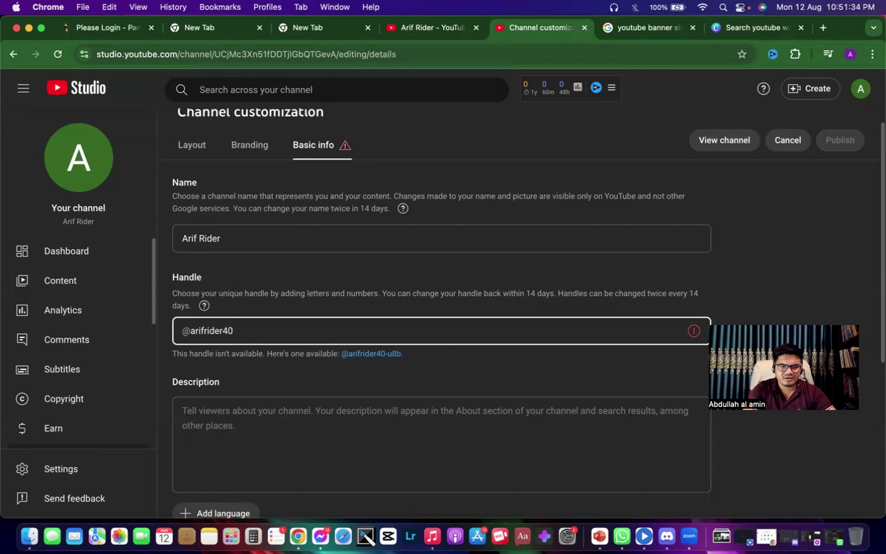
# Set the channel handle to the lowercase channel name without a space, followed by 360
pyautogui.press('BackSpace')
pyautogui.press('BackSpace')
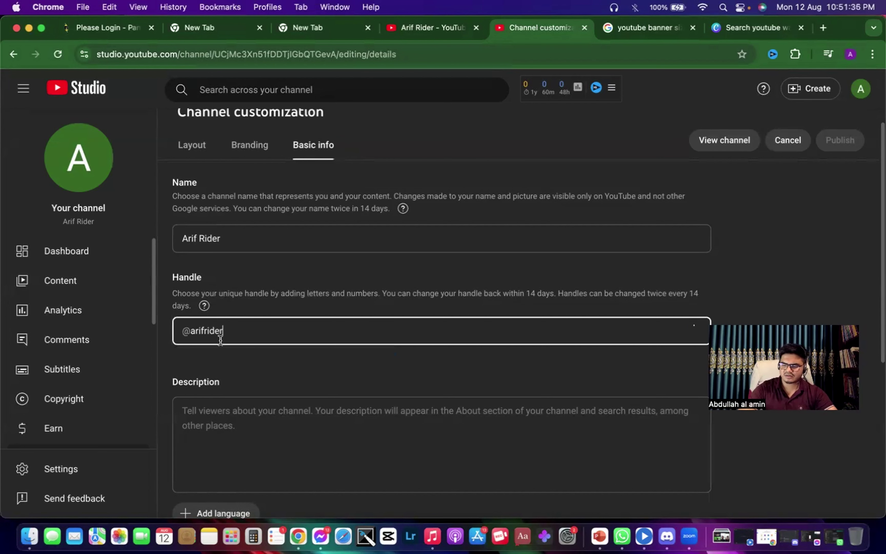
pyautogui.write('360')
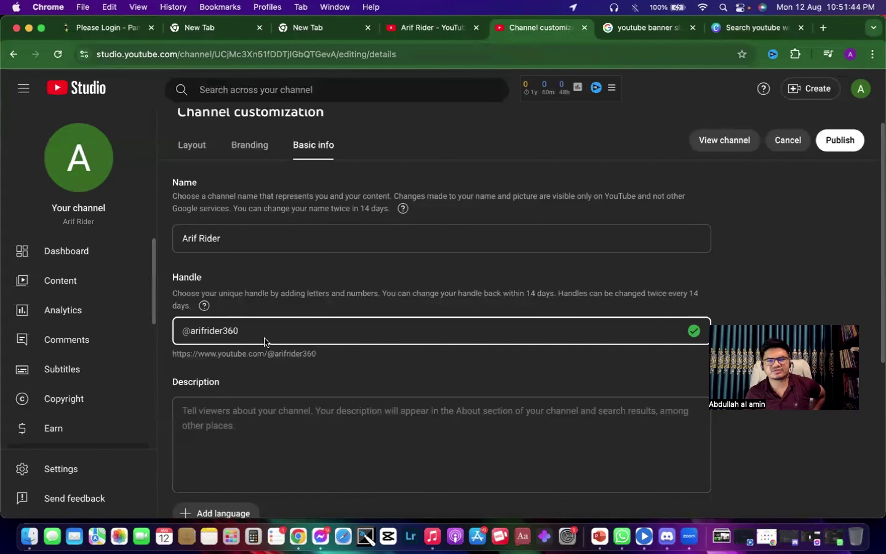
# Enter "Welcome to This Youtube Channel," as the channel description and start a new line below it
pyautogui.scroll(-1, 264, 339)
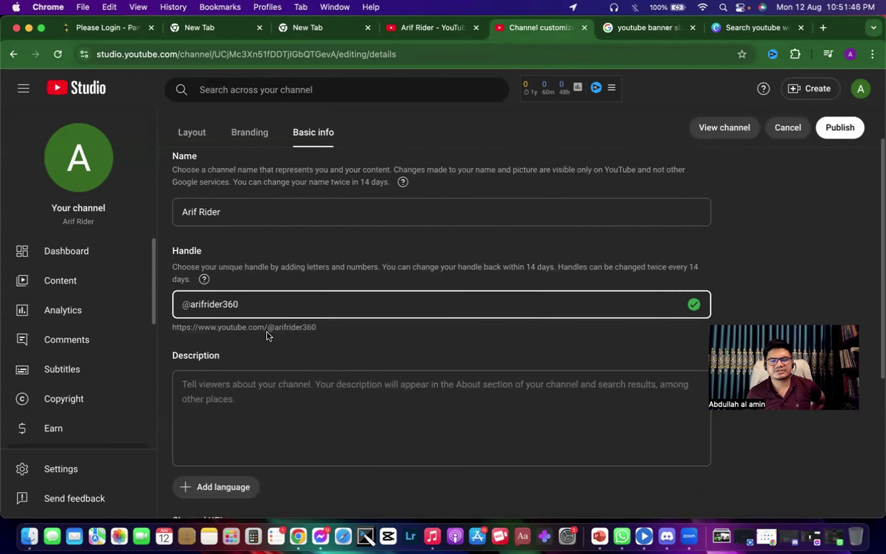
pyautogui.scroll(-2, 267, 331)
pyautogui.scroll(-1, 267, 331)
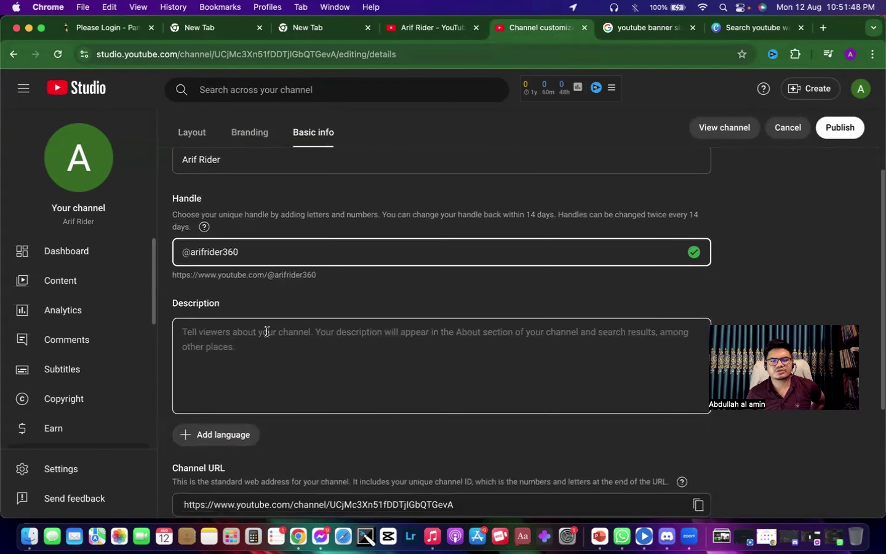
pyautogui.click(236, 331)
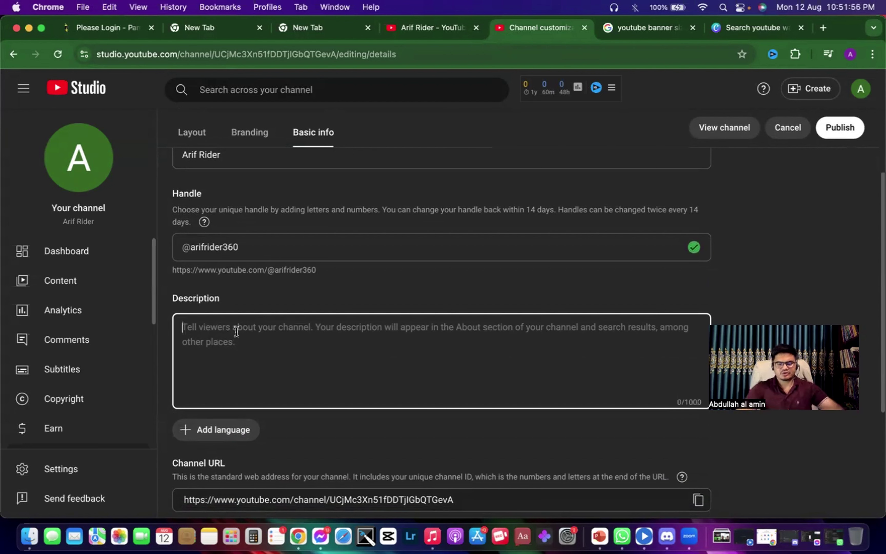
pyautogui.write('Wel')
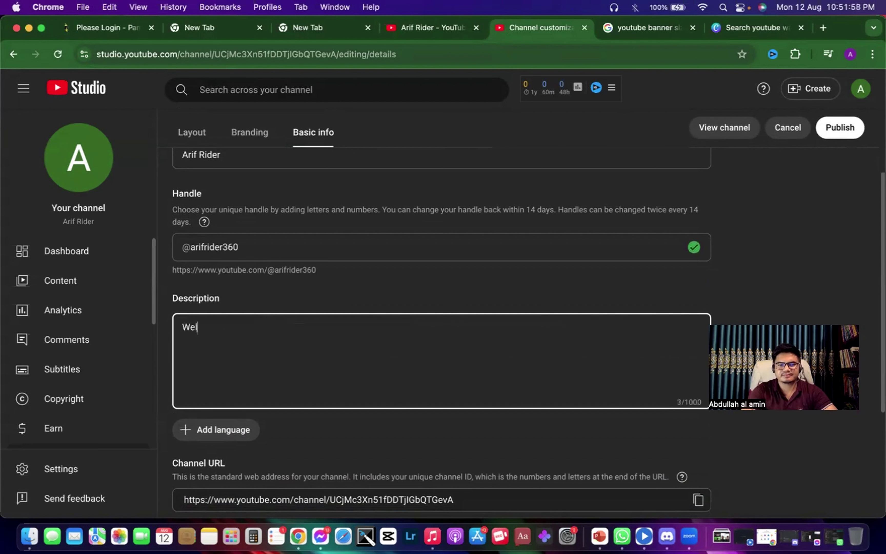
pyautogui.write('come to This ')
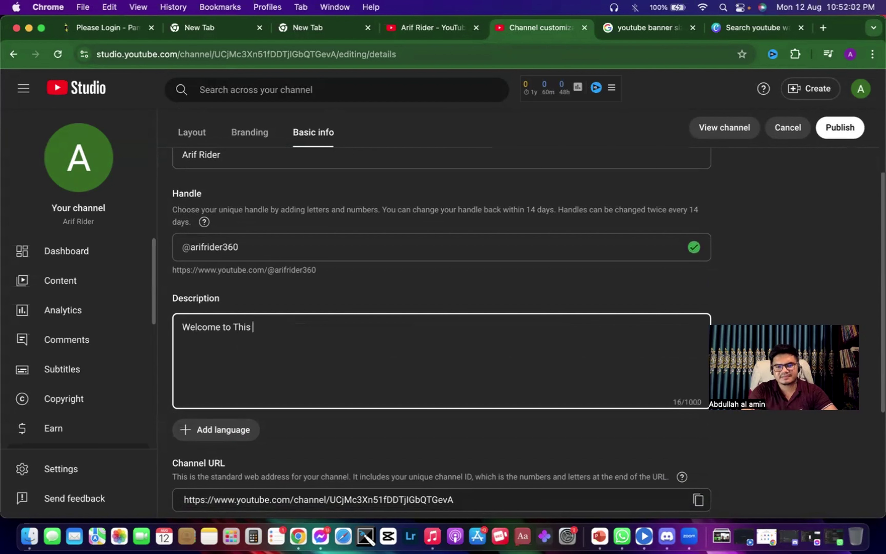
pyautogui.write('Youtube ')
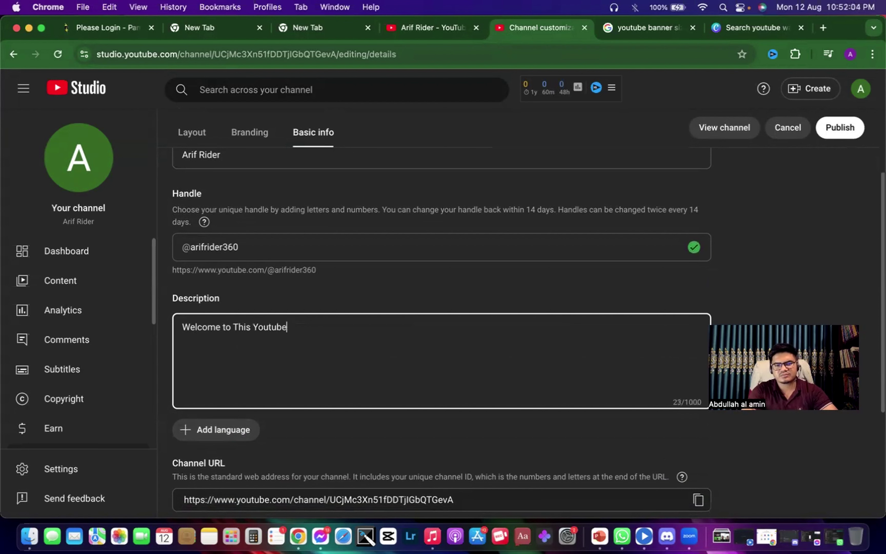
pyautogui.write('Channel')
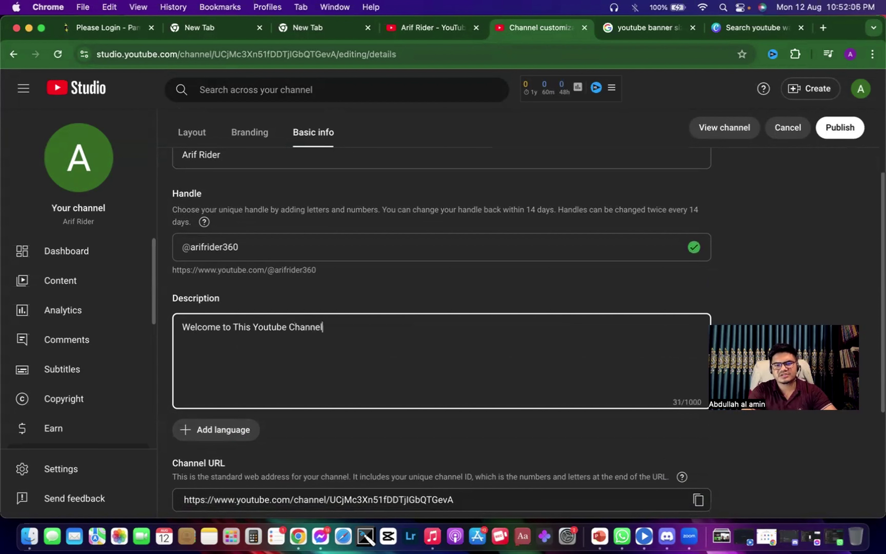
pyautogui.write(',')
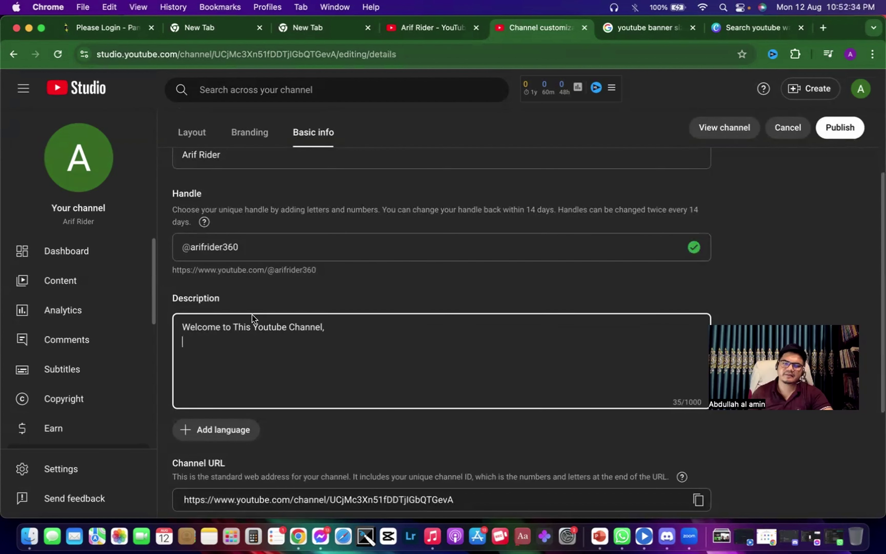
# Add an external link entry titled Facebook with its URL left blank, and place the cursor in the contact email field
pyautogui.scroll(-2, 226, 361)
pyautogui.scroll(-2, 226, 362)
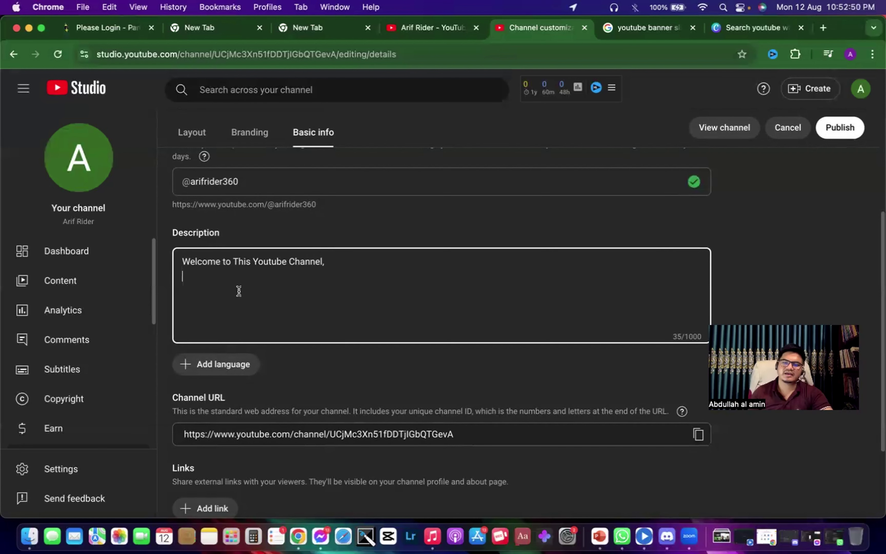
pyautogui.scroll(-3, 230, 319)
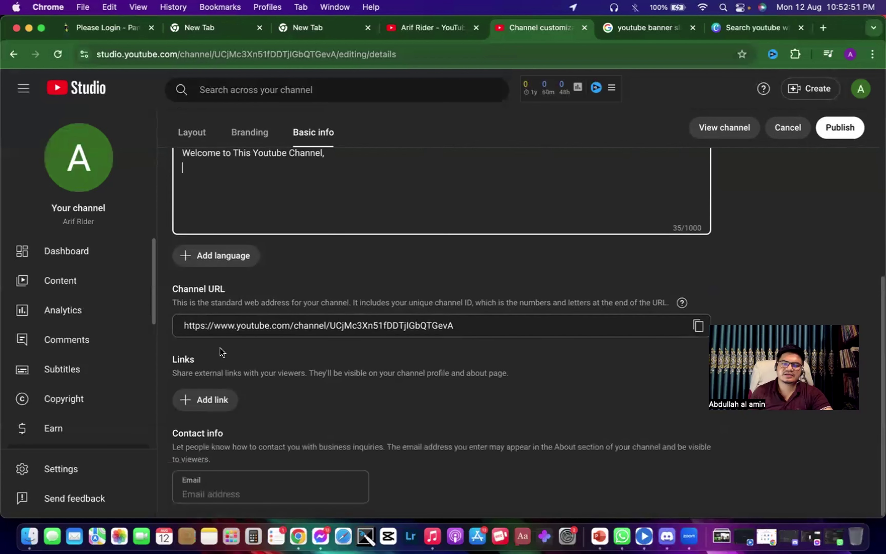
pyautogui.click(478, 326)
pyautogui.click(478, 326)
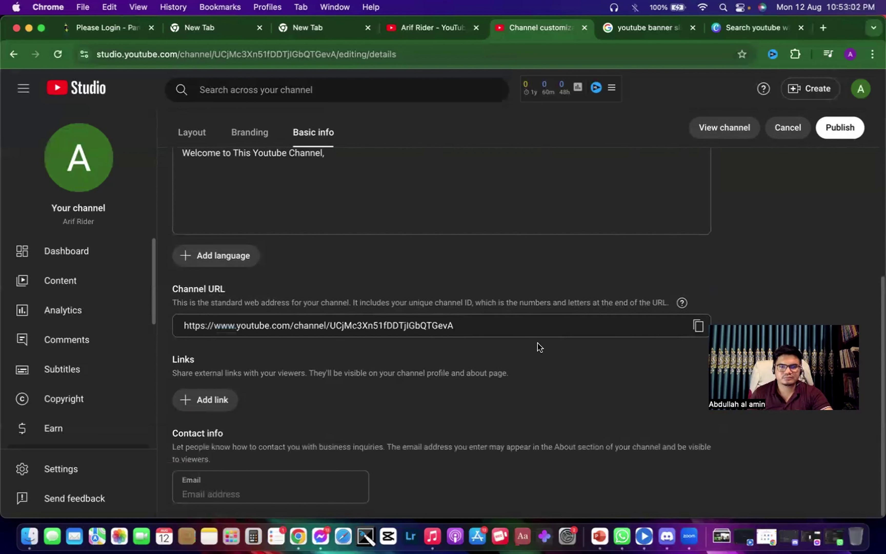
pyautogui.click(209, 398)
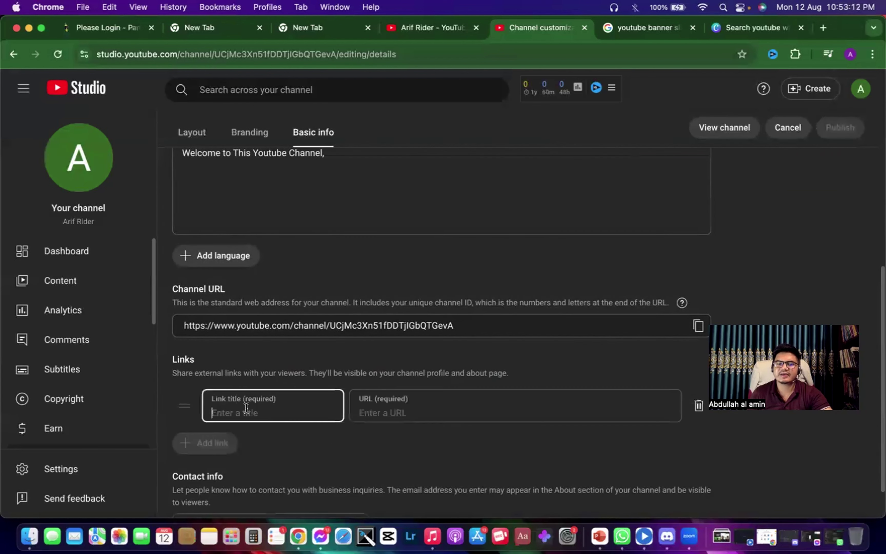
pyautogui.scroll(-2, 222, 404)
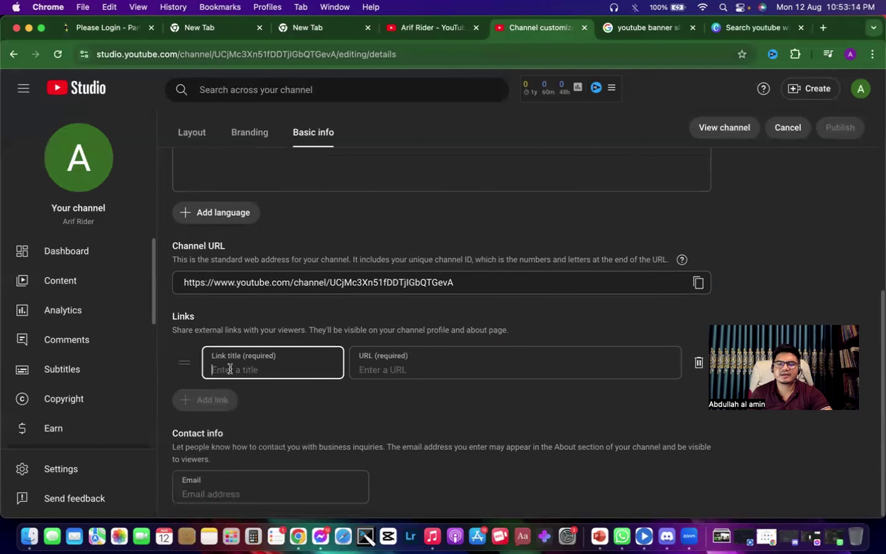
pyautogui.write('Fa')
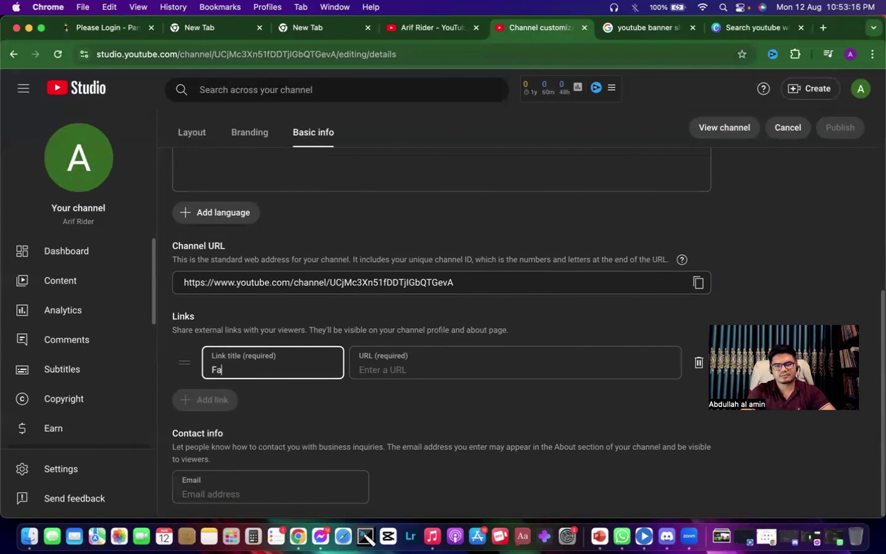
pyautogui.write('cebook')
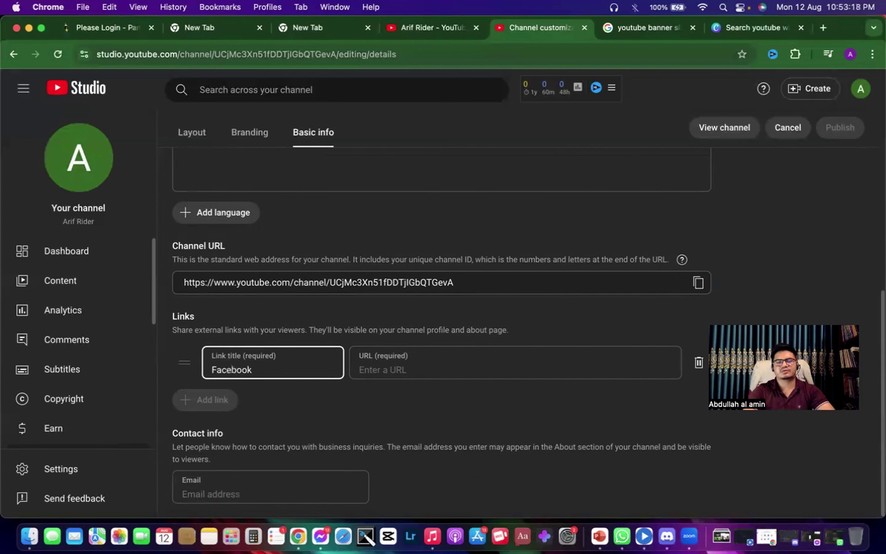
pyautogui.click(399, 368)
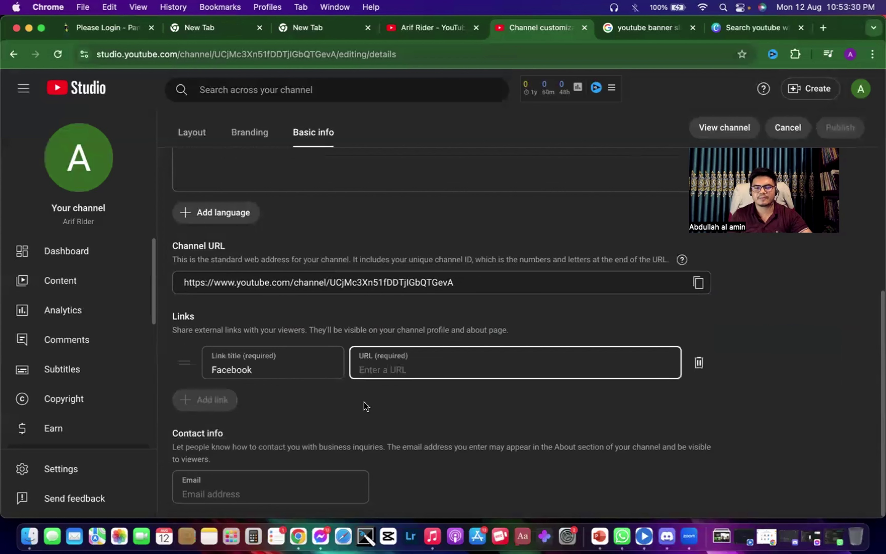
pyautogui.click(210, 493)
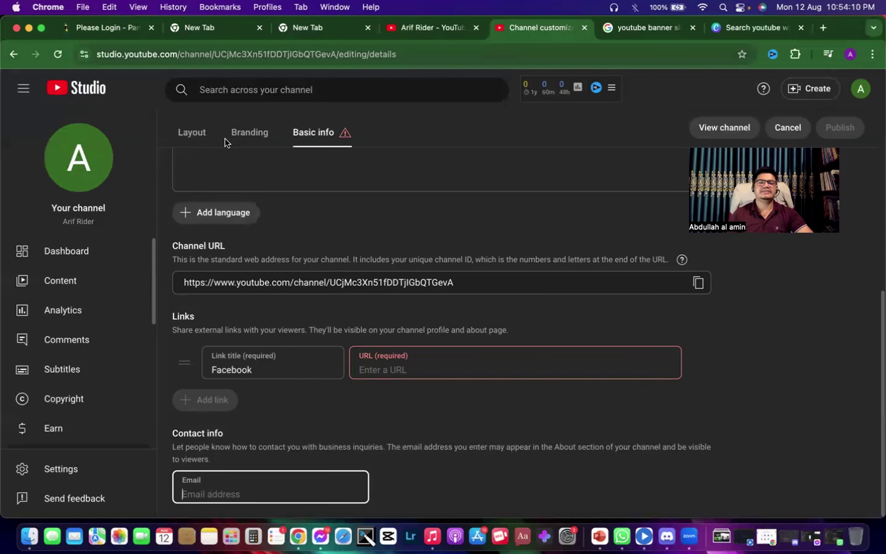
pyautogui.scroll(10, 364, 249)
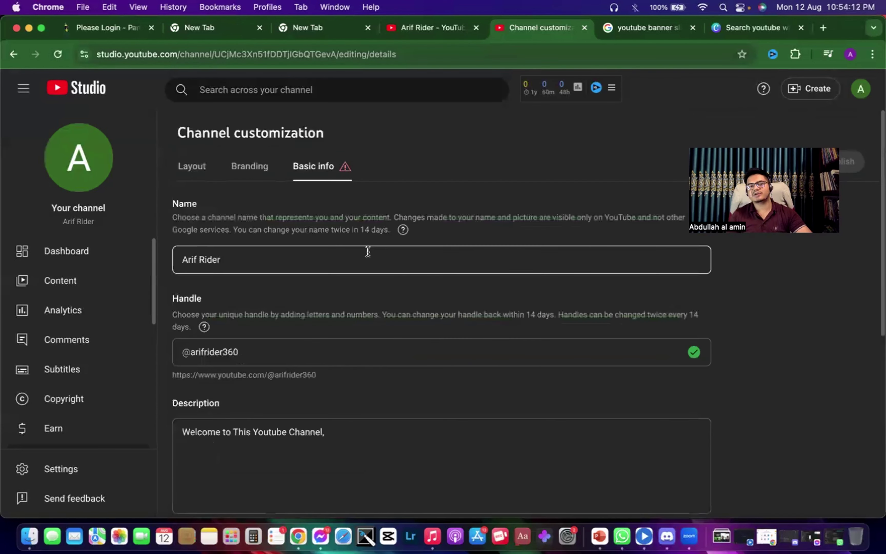